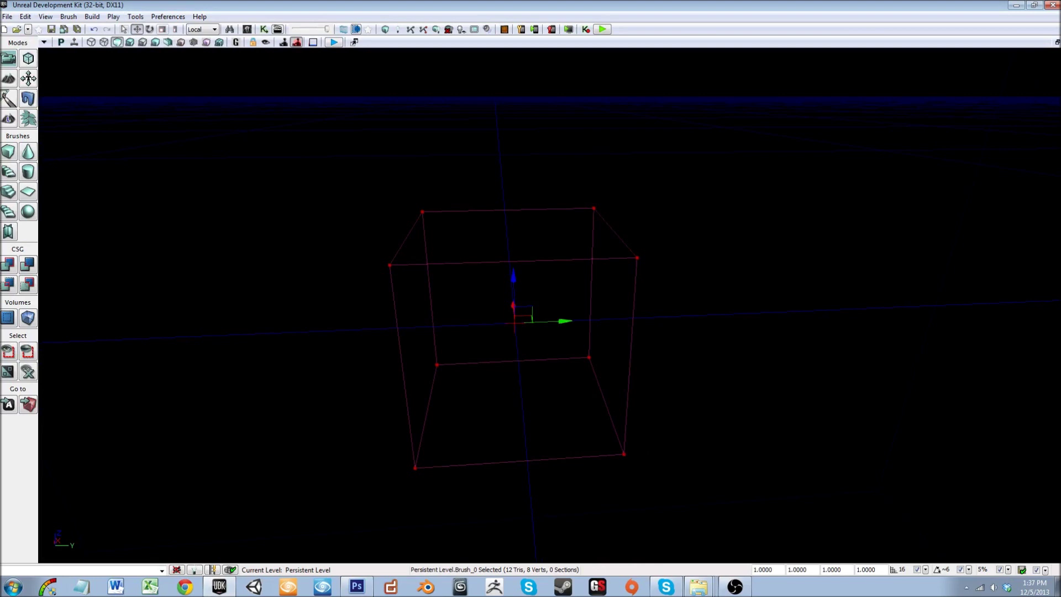
Step: Stretch the cube-shaped builder brush non-uniformly into a flat, wide slab and add it to the level as solid CSG geometry
{"action": "left_click", "coordinate": [176, 30]}
{"action": "left_click_drag", "start_coordinate": [513, 269], "coordinate": [513, 413]}
{"action": "left_click_drag", "start_coordinate": [572, 321], "coordinate": [610, 320]}
{"action": "key", "text": "a"}
{"action": "right_click_drag", "start_coordinate": [572, 321], "coordinate": [710, 324]}
{"action": "left_click_drag", "start_coordinate": [413, 295], "coordinate": [306, 289]}
{"action": "key", "text": "d"}
{"action": "right_click_drag", "start_coordinate": [413, 296], "coordinate": [305, 296]}
{"action": "key", "text": "ctrl+a"}
Step: Add a point light actor on the top surface of the checkered slab
{"action": "right_click_drag", "start_coordinate": [412, 295], "coordinate": [517, 293]}
{"action": "key", "text": "a"}
{"action": "key", "text": "w"}
{"action": "right_click", "coordinate": [495, 376]}
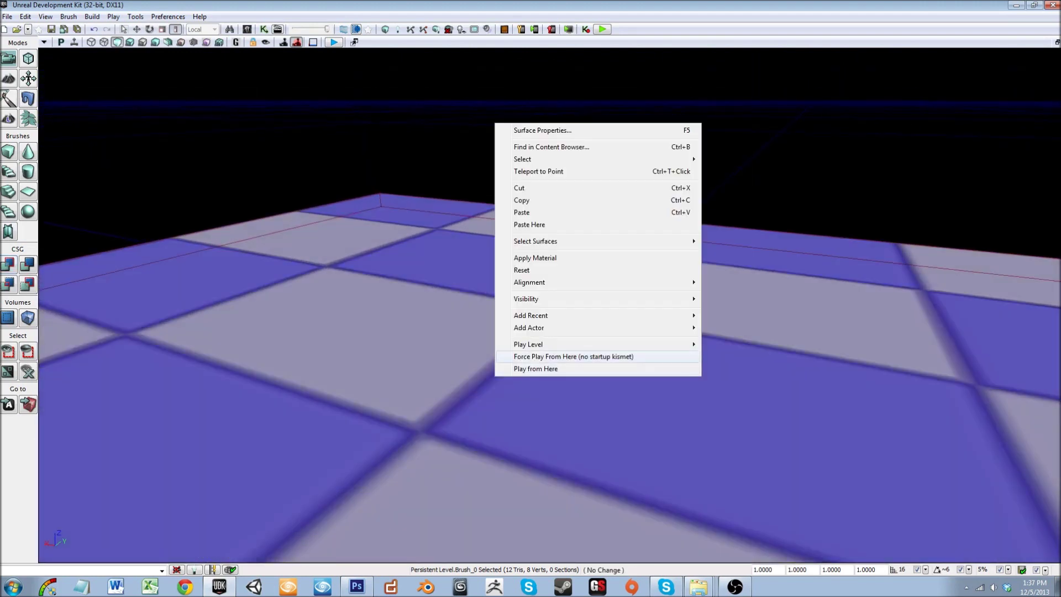
{"action": "mouse_move", "coordinate": [586, 328]}
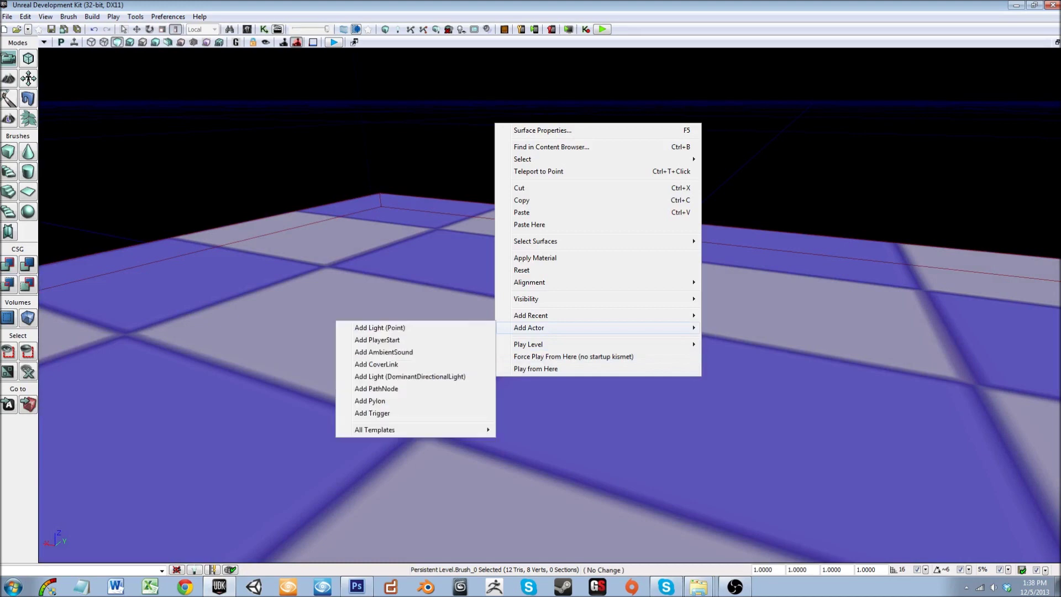
{"action": "left_click", "coordinate": [379, 327]}
Step: Raise the point light vertically with the translate tool until it is well above the slab
{"action": "key", "text": "w"}
{"action": "right_click_drag", "start_coordinate": [380, 328], "coordinate": [359, 342]}
{"action": "key", "text": "s"}
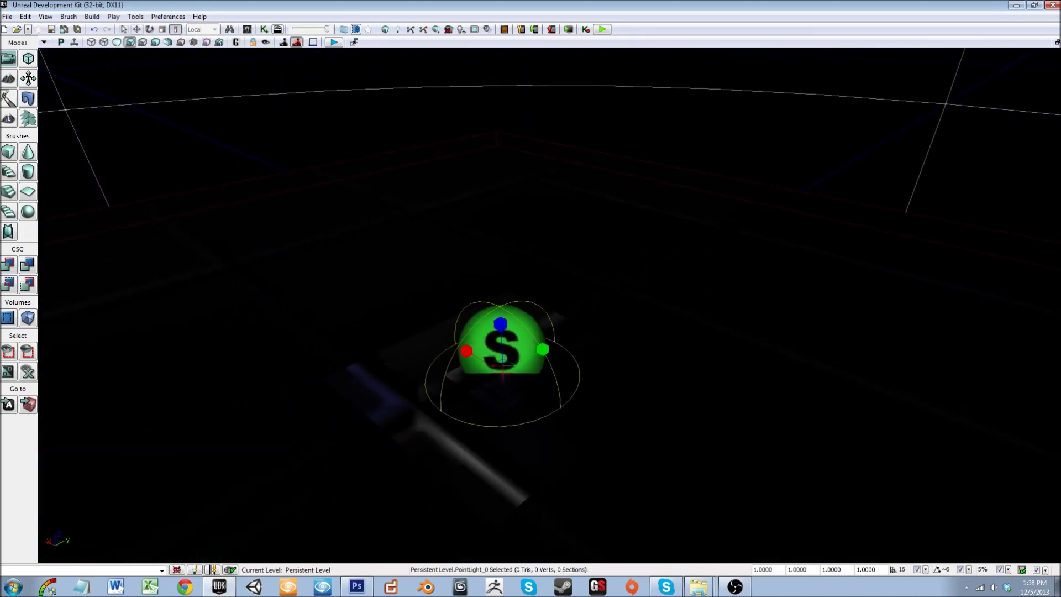
{"action": "key", "text": "space"}
{"action": "left_click_drag", "start_coordinate": [502, 336], "coordinate": [487, 53]}
{"action": "right_click_drag", "start_coordinate": [486, 165], "coordinate": [461, 157]}
{"action": "key", "text": "s"}
{"action": "left_click_drag", "start_coordinate": [584, 196], "coordinate": [586, 27]}
{"action": "key", "text": "d"}
{"action": "mouse_move", "coordinate": [585, 166]}
{"action": "right_mouse_down"}
{"action": "mouse_move", "coordinate": [592, 157]}
{"action": "mouse_move", "coordinate": [572, 156]}
{"action": "right_mouse_up"}
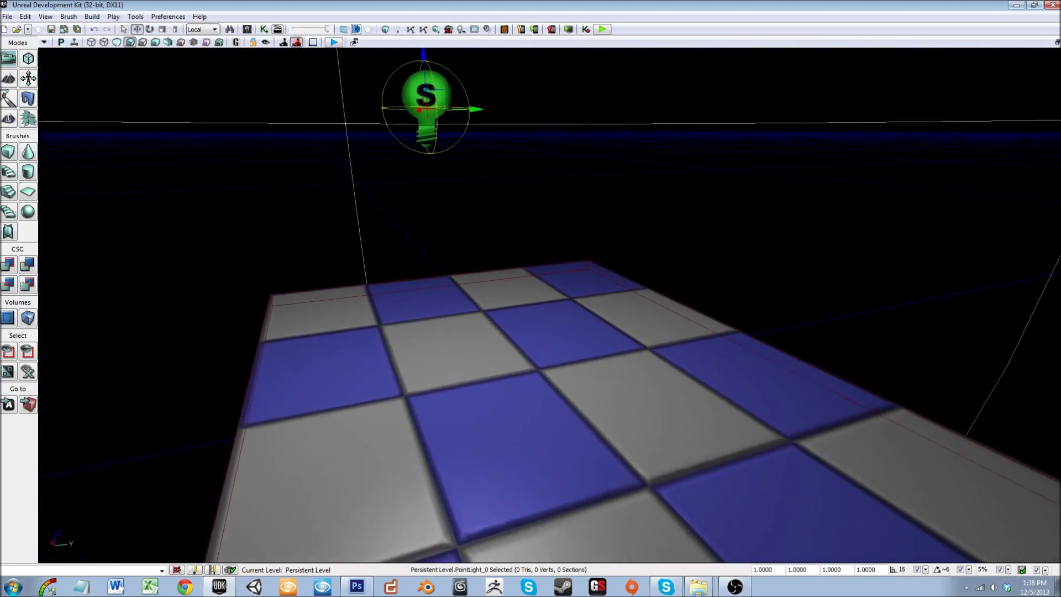
Step: Shift the point light horizontally above the slab to adjust where it lights the floor
{"action": "right_click_drag", "start_coordinate": [443, 90], "coordinate": [489, 82]}
{"action": "key", "text": "a"}
{"action": "left_click_drag", "start_coordinate": [505, 128], "coordinate": [382, 133]}
{"action": "key", "text": "w"}
{"action": "right_click_drag", "start_coordinate": [382, 133], "coordinate": [337, 158]}
{"action": "key", "text": "s"}
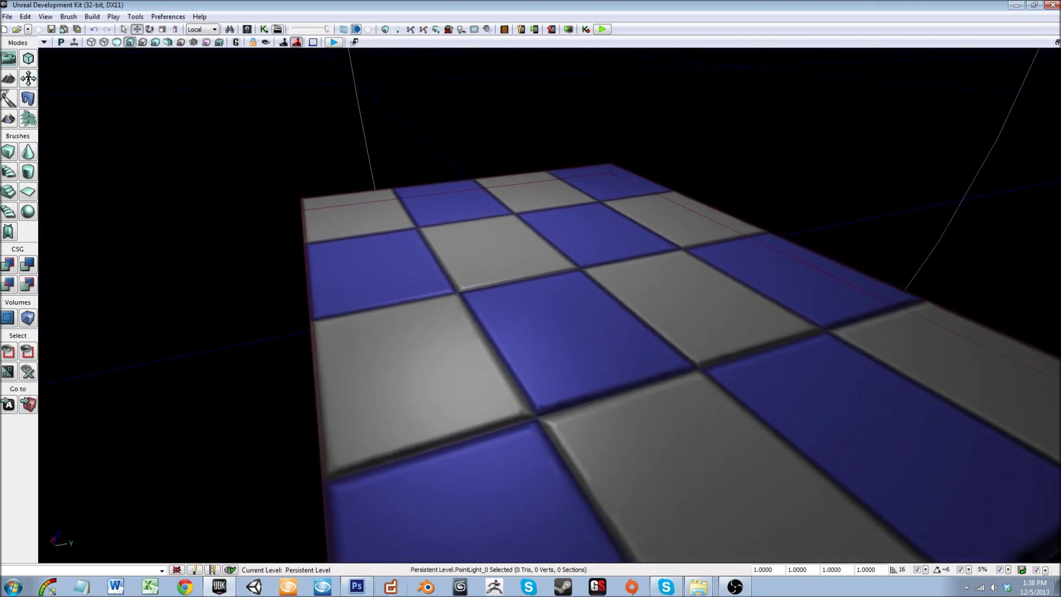
Step: Open the Content Browser afresh and maximize its window
{"action": "left_click_drag", "start_coordinate": [1, 119], "coordinate": [342, 128]}
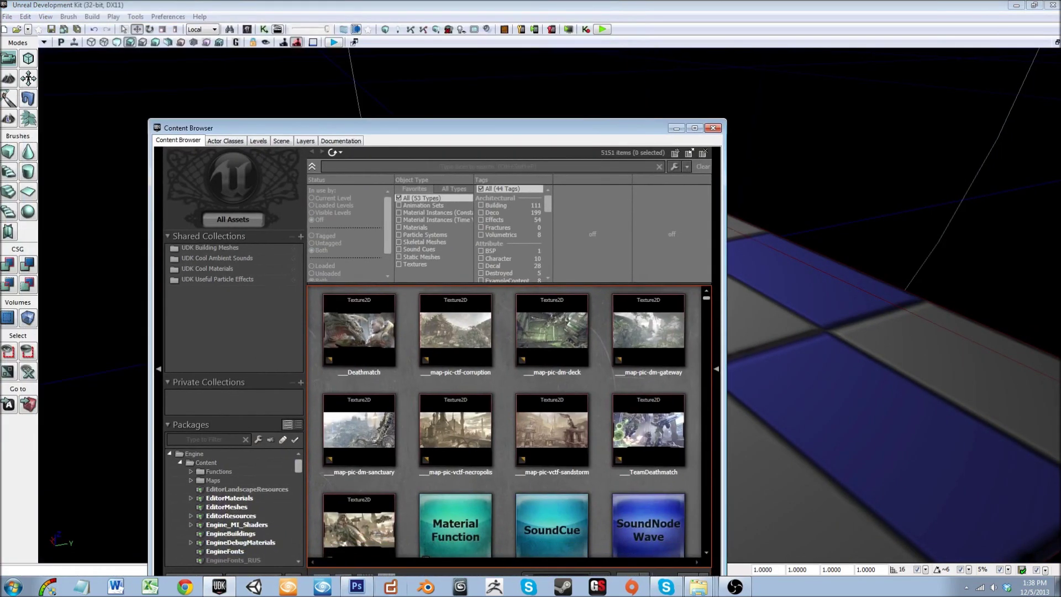
{"action": "left_click", "coordinate": [713, 128]}
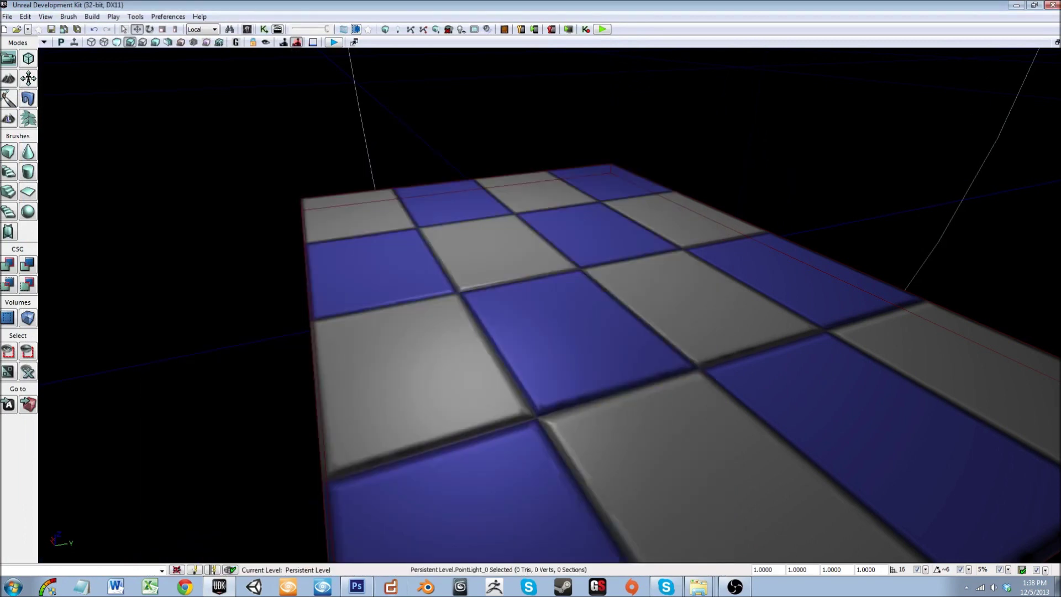
{"action": "left_click", "coordinate": [247, 29]}
{"action": "left_click_drag", "start_coordinate": [288, 126], "coordinate": [350, 0]}
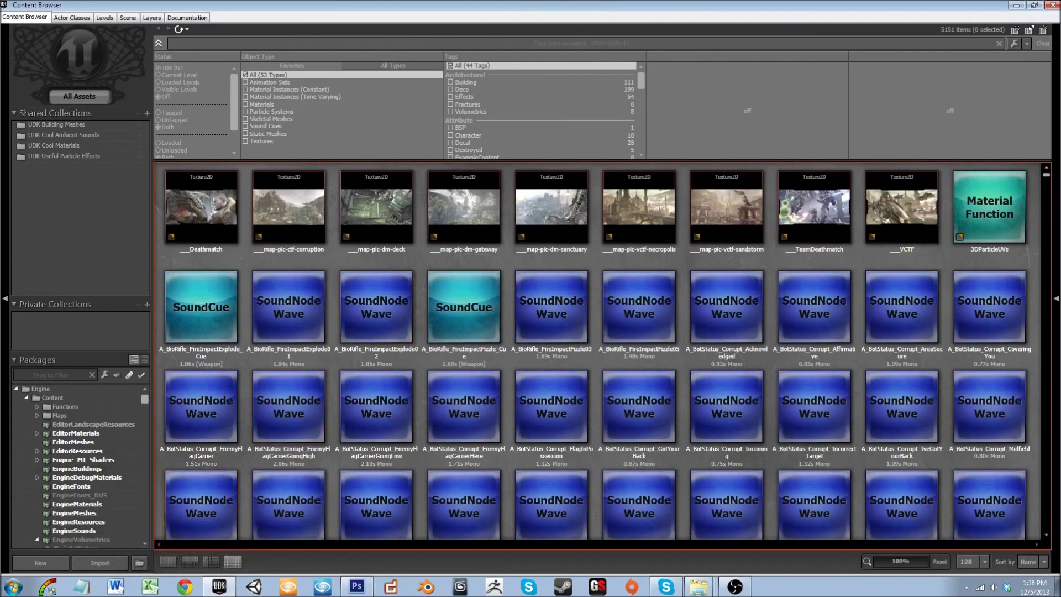
Step: Display the contents of the Tutorials package in UDKGame > Content > Maps > YoutubeTuts
{"action": "left_click", "coordinate": [26, 398]}
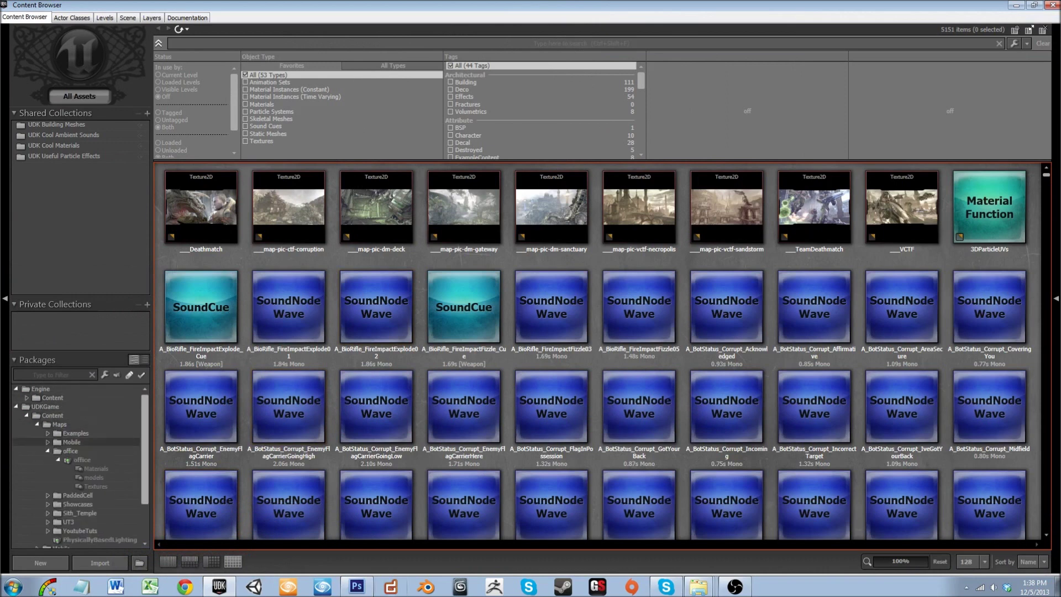
{"action": "left_click", "coordinate": [48, 451]}
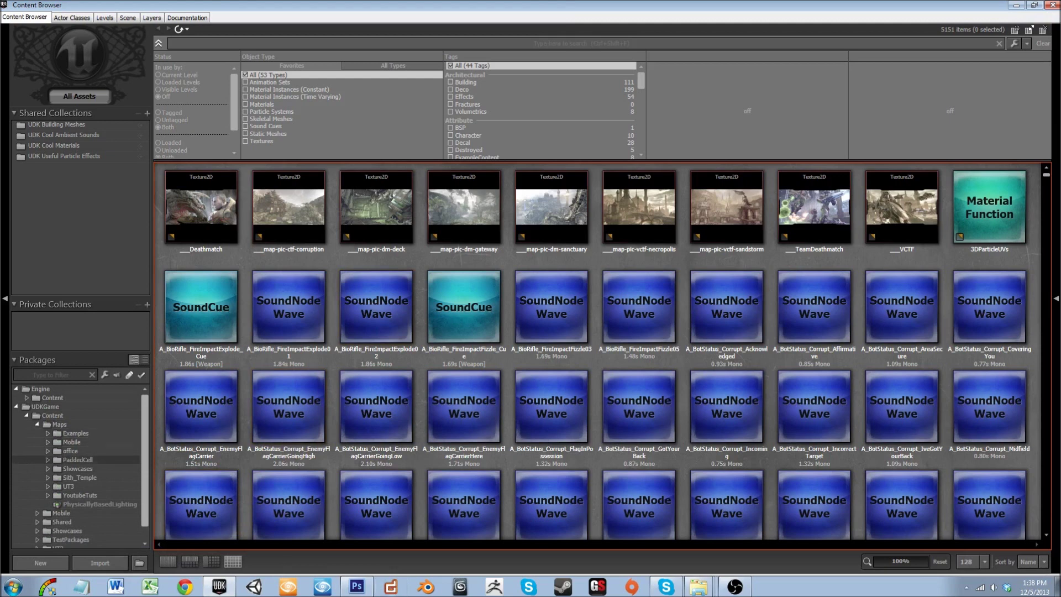
{"action": "left_click", "coordinate": [48, 495]}
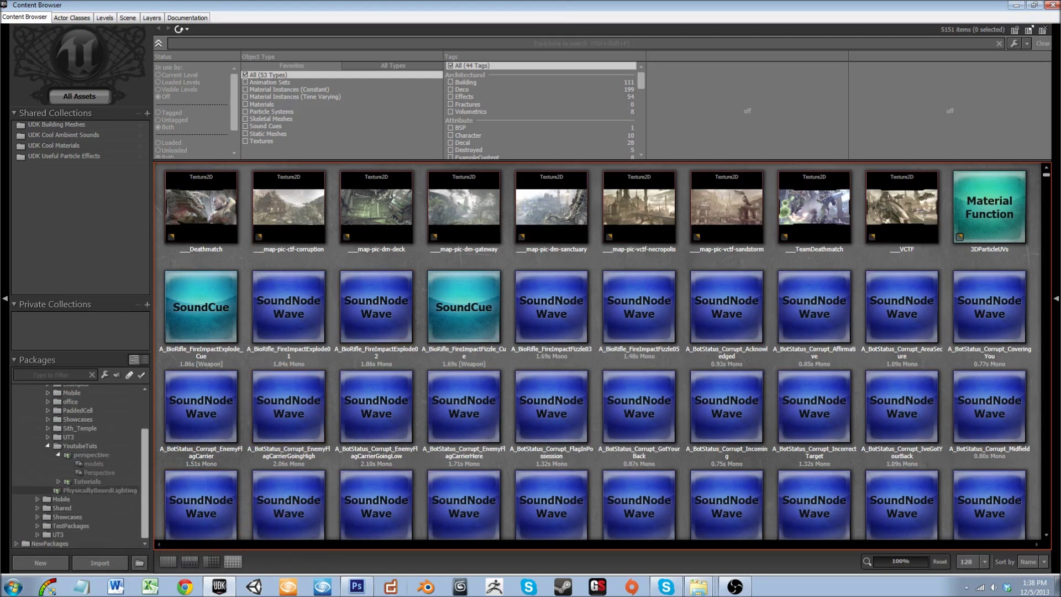
{"action": "left_click", "coordinate": [58, 455]}
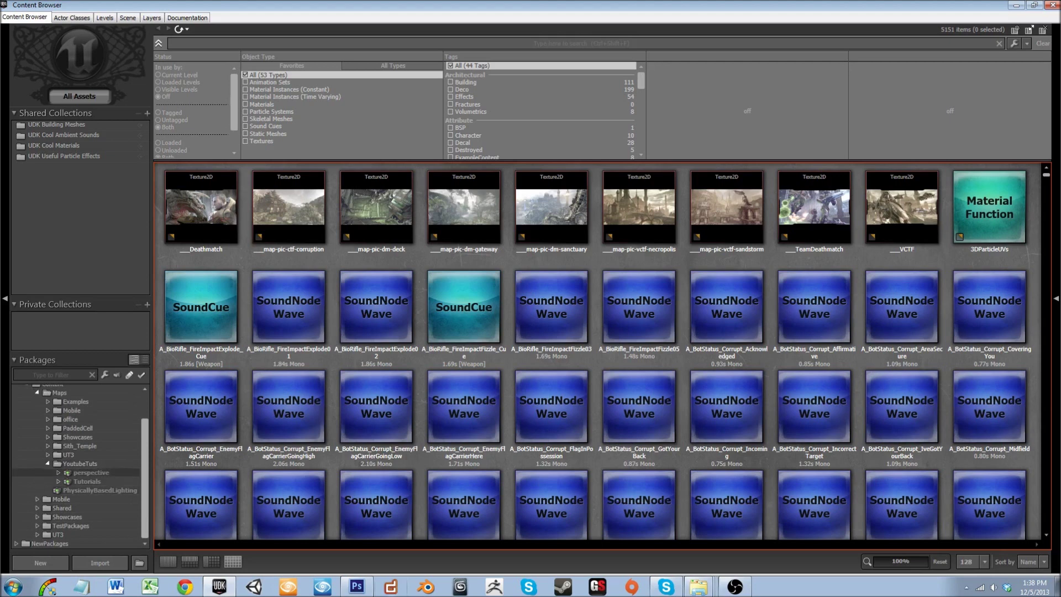
{"action": "left_click", "coordinate": [81, 464]}
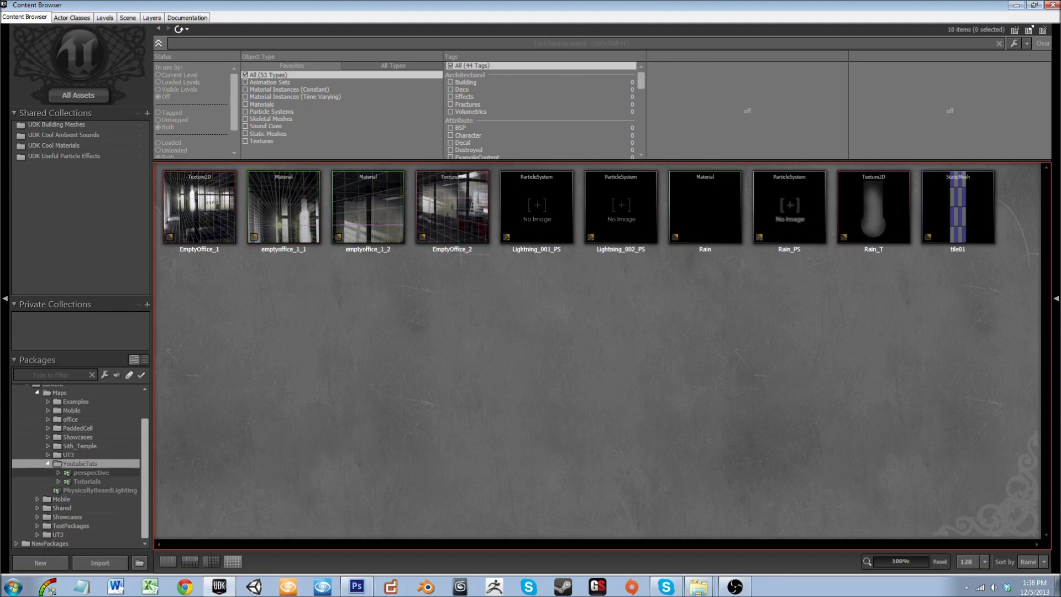
{"action": "left_click", "coordinate": [58, 473]}
{"action": "left_click", "coordinate": [58, 473]}
{"action": "left_click", "coordinate": [58, 481]}
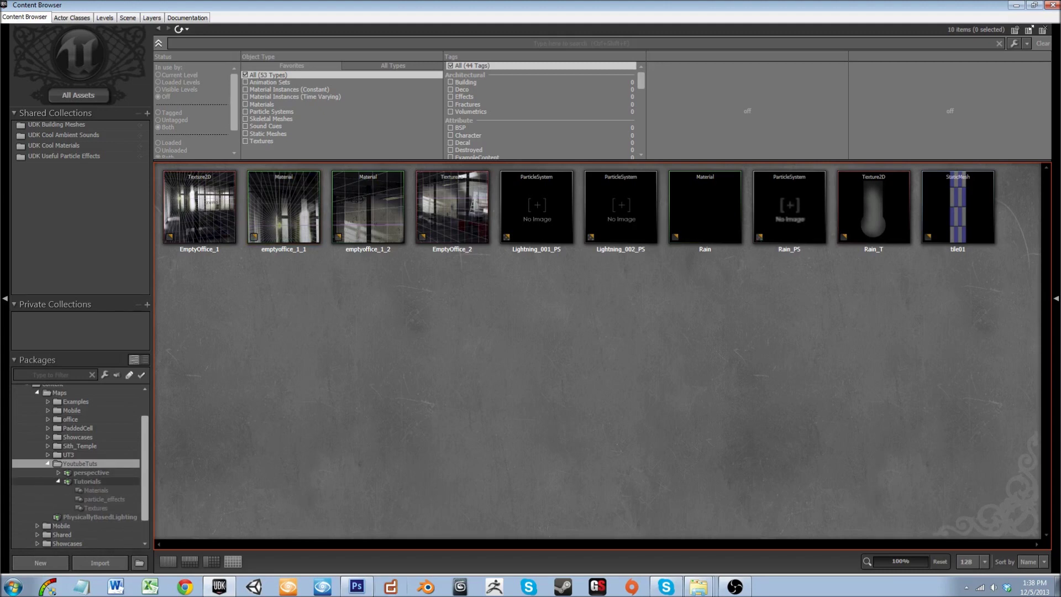
{"action": "left_click", "coordinate": [87, 481]}
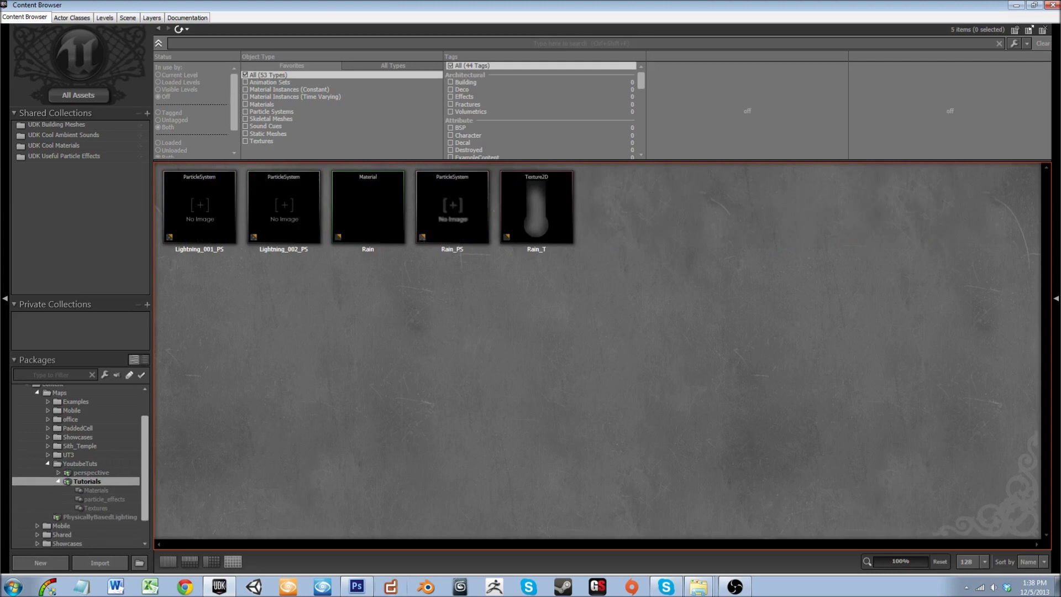
Step: Start an import and choose brick.fbx from the BlenderExports folder inside Blender-UDK Fundamentals
{"action": "left_click", "coordinate": [100, 563]}
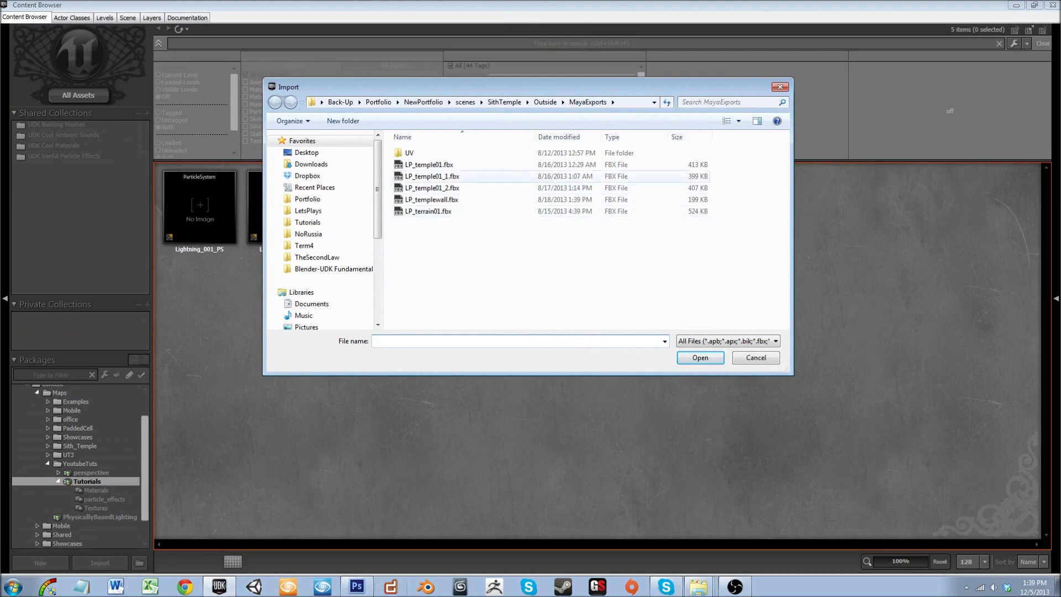
{"action": "left_click", "coordinate": [424, 102]}
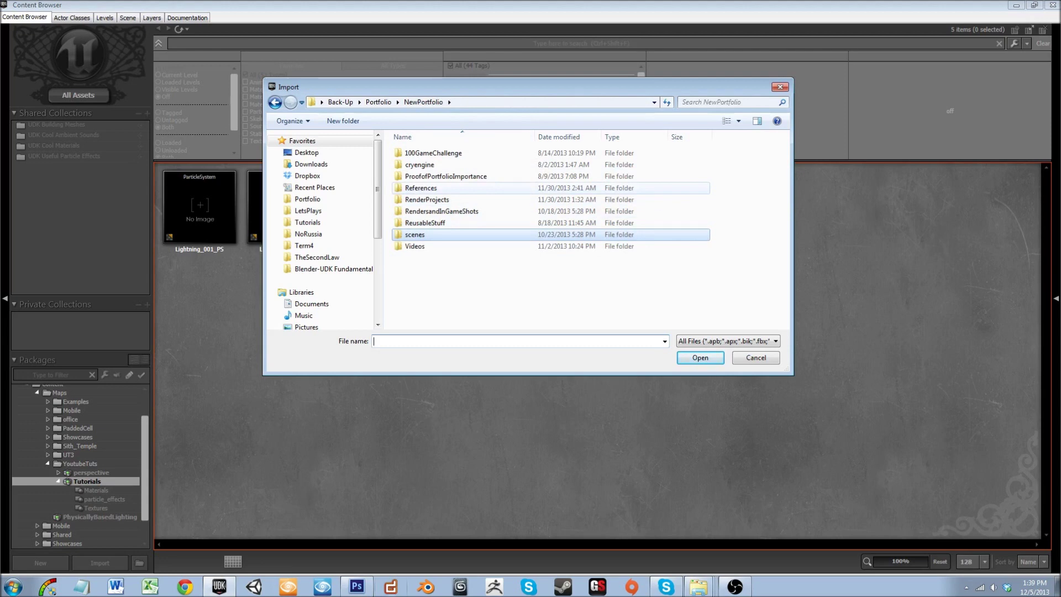
{"action": "left_click", "coordinate": [334, 269]}
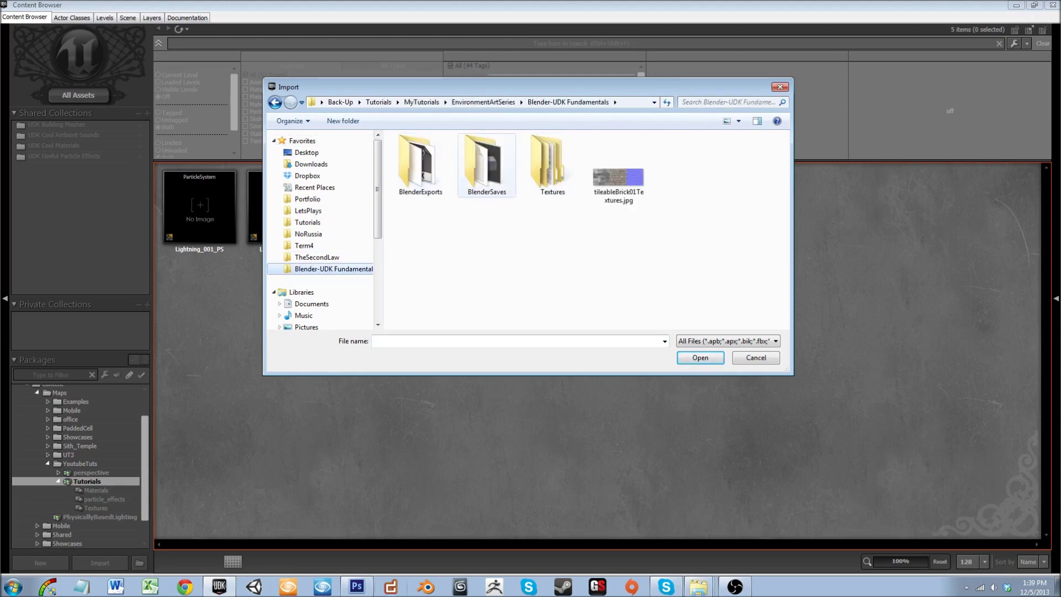
{"action": "double_click", "coordinate": [421, 163]}
{"action": "left_click", "coordinate": [421, 165]}
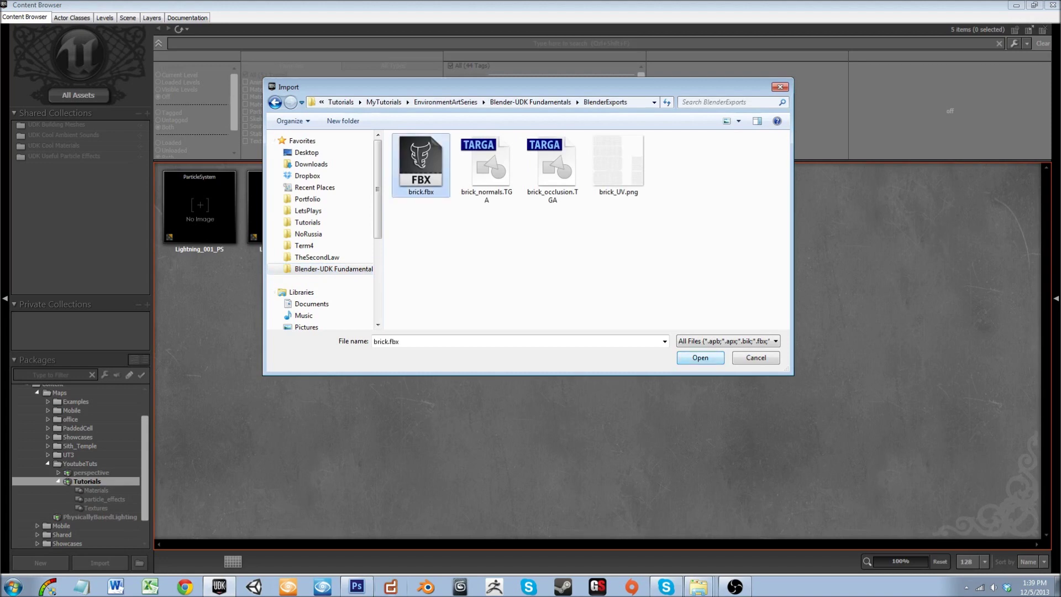
{"action": "key", "text": "Return"}
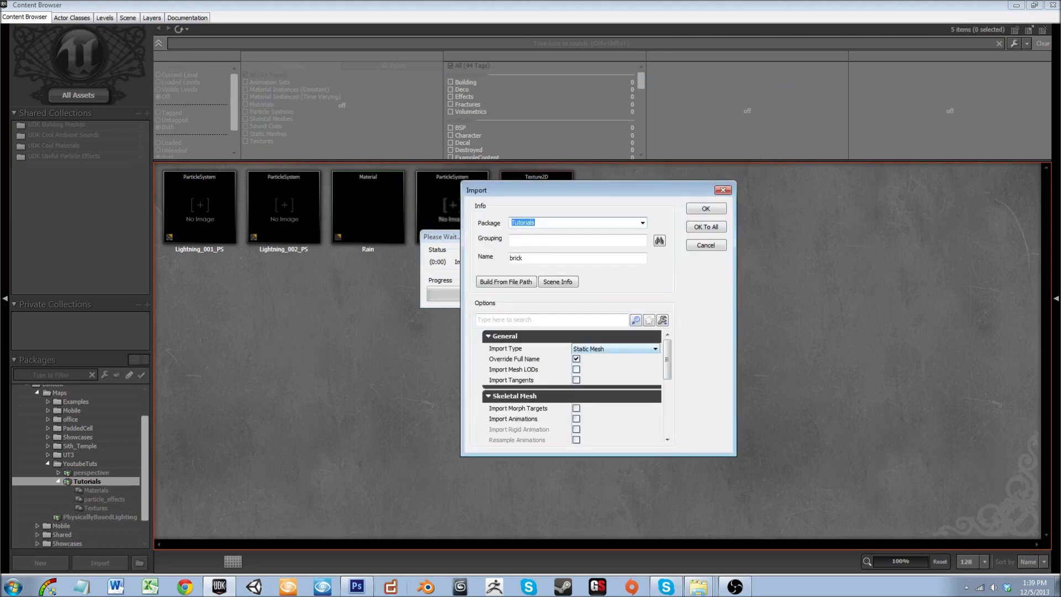
Step: Import the brick into the Tutorials package as a Static Mesh with the grouping Models, accepting the FBX version mismatch
{"action": "key", "text": "Tab"}
{"action": "type", "text": "Models"}
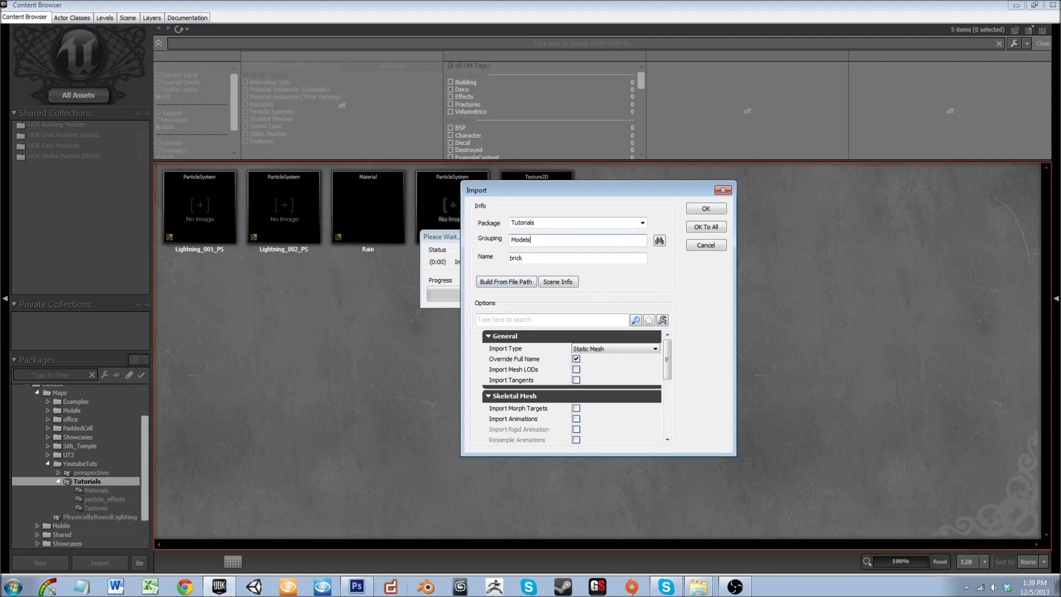
{"action": "scroll", "coordinate": [572, 387], "scroll_direction": "down", "scroll_amount": 3}
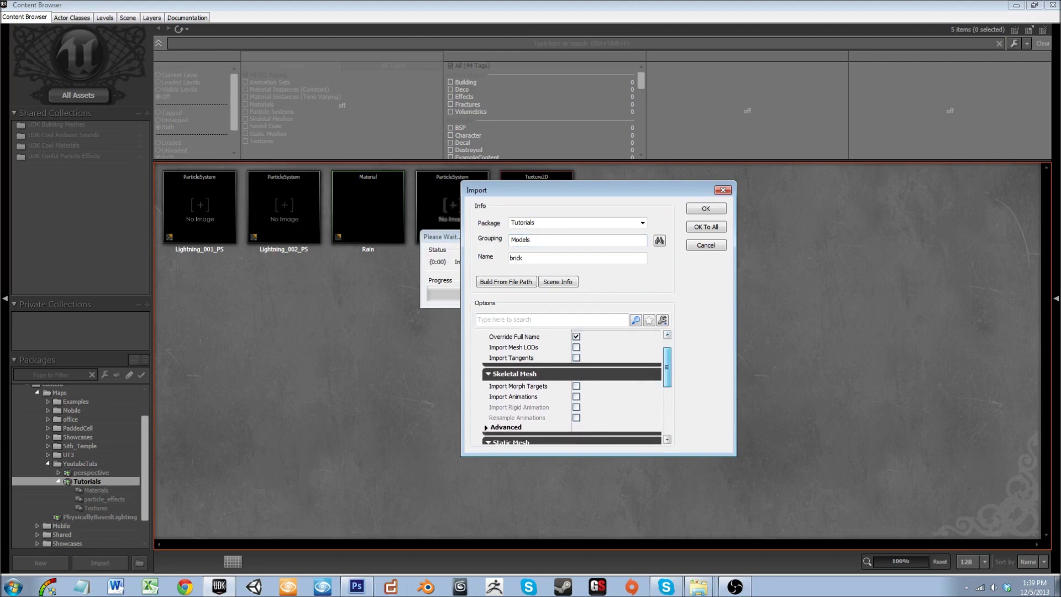
{"action": "scroll", "coordinate": [572, 387], "scroll_direction": "down", "scroll_amount": 10}
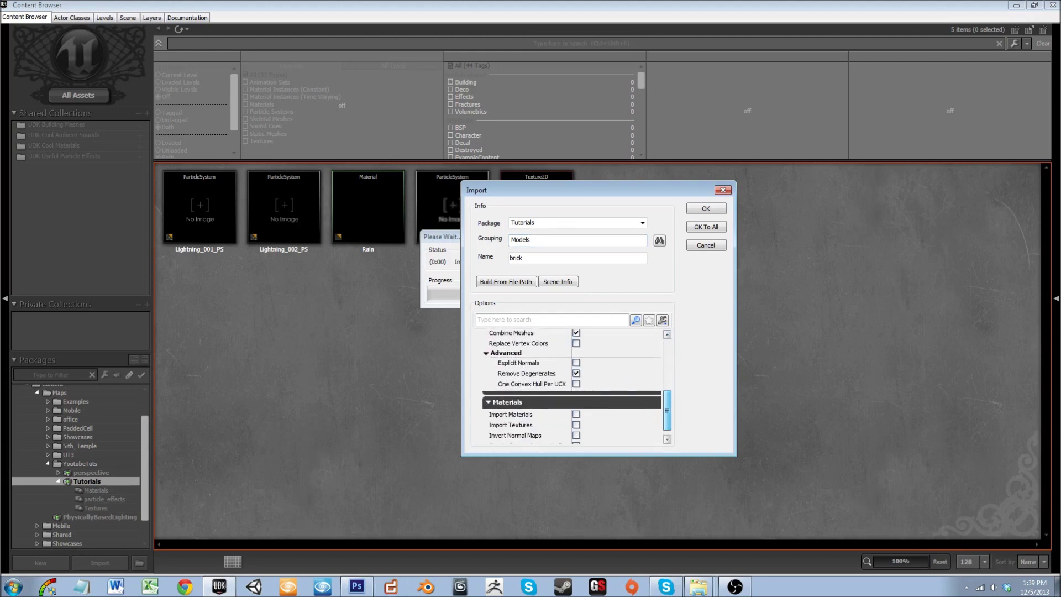
{"action": "left_click_drag", "start_coordinate": [667, 405], "coordinate": [667, 403]}
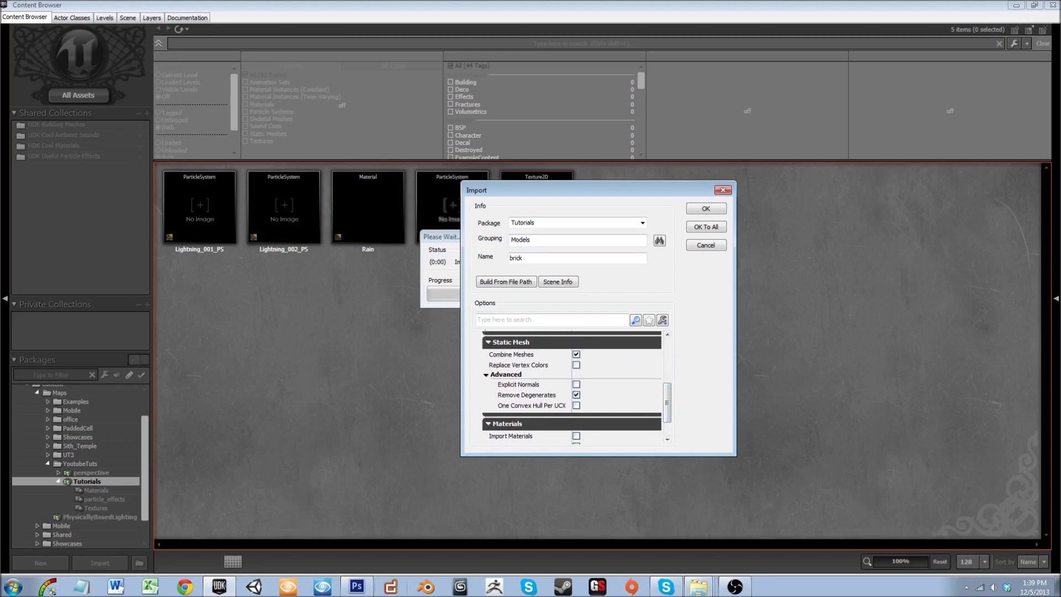
{"action": "left_click_drag", "start_coordinate": [667, 403], "coordinate": [667, 414]}
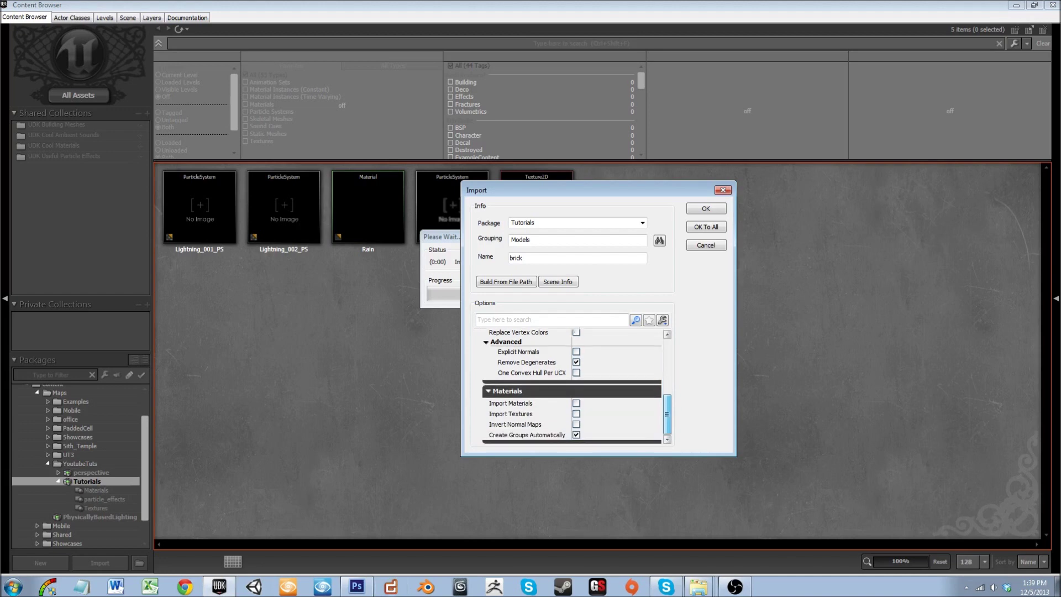
{"action": "left_click_drag", "start_coordinate": [667, 415], "coordinate": [667, 360]}
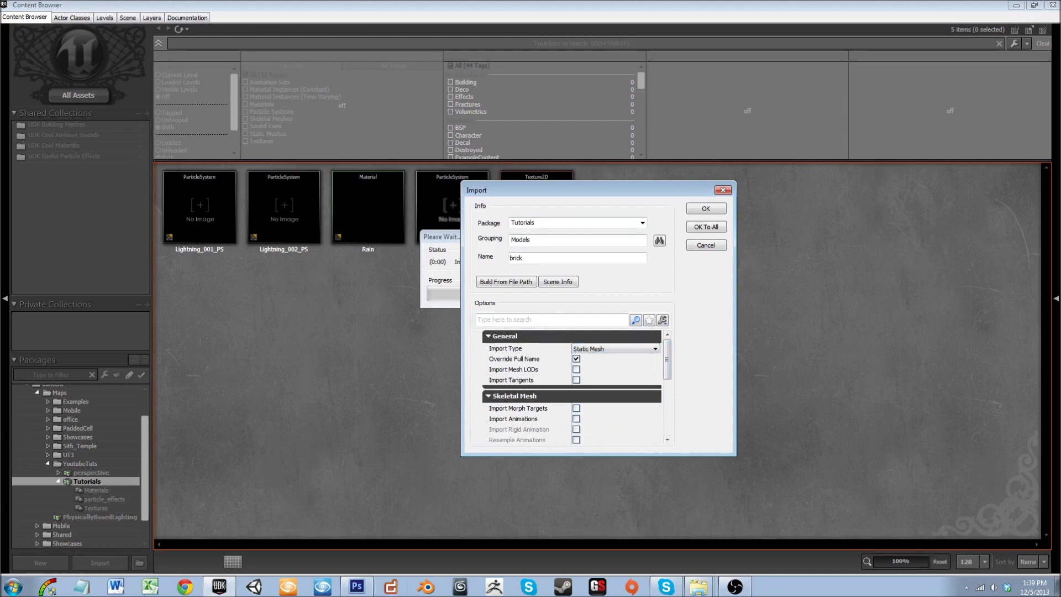
{"action": "left_click", "coordinate": [636, 349]}
{"action": "left_click", "coordinate": [636, 348]}
{"action": "left_click", "coordinate": [706, 209]}
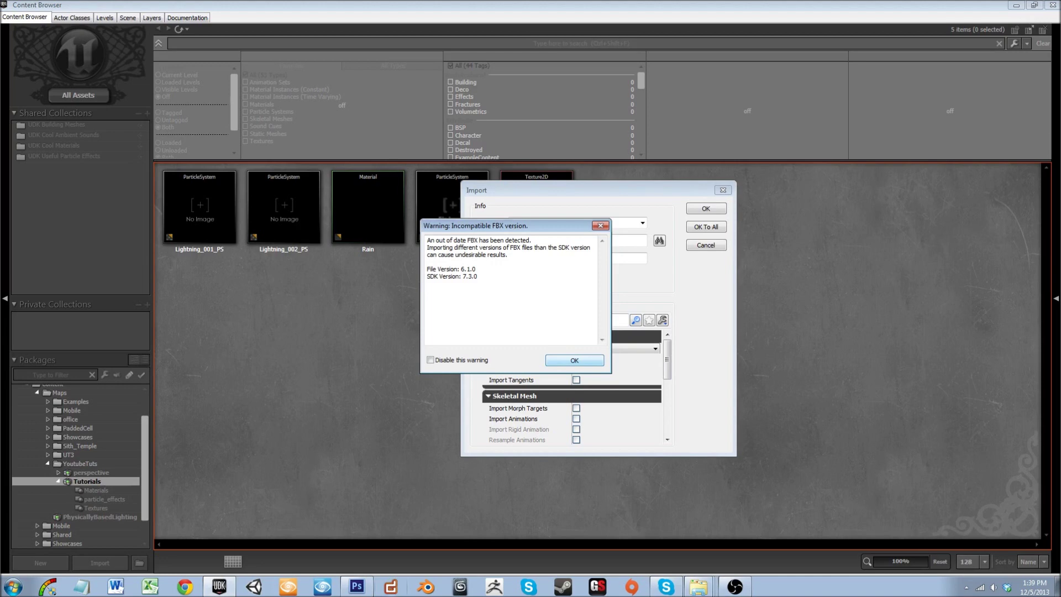
{"action": "left_click_drag", "start_coordinate": [497, 225], "coordinate": [538, 241]}
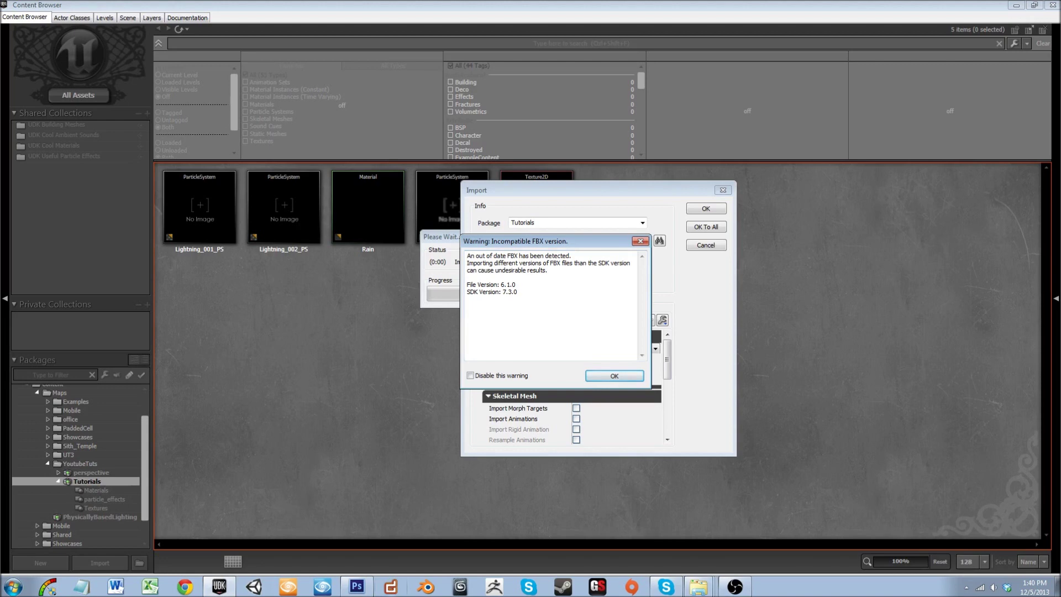
{"action": "left_click", "coordinate": [614, 376]}
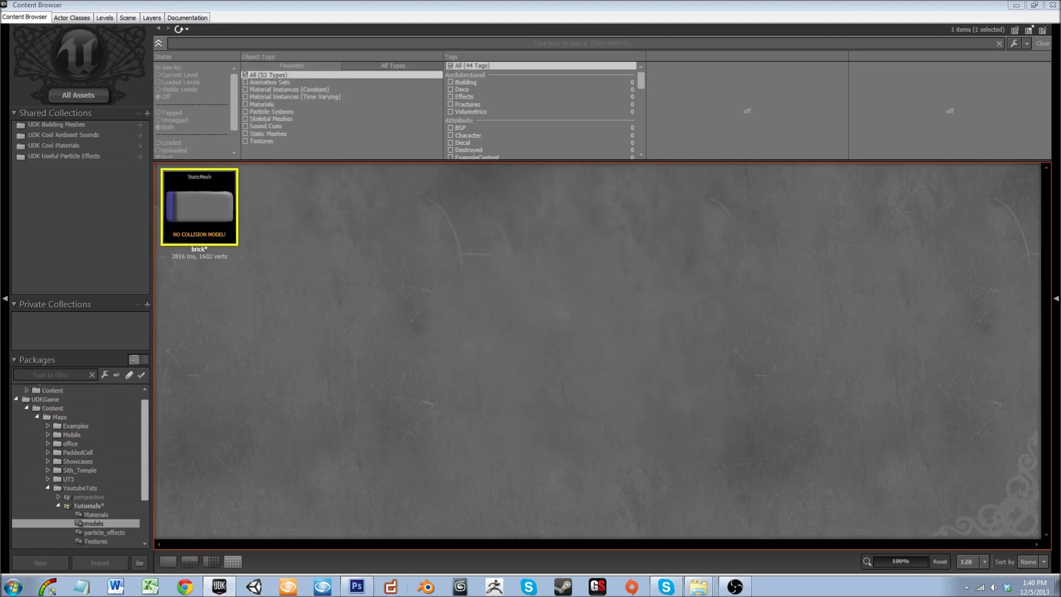
Step: Examine the imported brick mesh from several angles in the Static Mesh Editor, then close the editor
{"action": "double_click", "coordinate": [212, 200]}
{"action": "mouse_move", "coordinate": [709, 354]}
{"action": "left_mouse_down"}
{"action": "mouse_move", "coordinate": [774, 370]}
{"action": "mouse_move", "coordinate": [724, 375]}
{"action": "mouse_move", "coordinate": [668, 362]}
{"action": "mouse_move", "coordinate": [704, 359]}
{"action": "left_mouse_up"}
{"action": "right_click_drag", "start_coordinate": [704, 360], "coordinate": [705, 381]}
{"action": "left_click_drag", "start_coordinate": [705, 360], "coordinate": [744, 381]}
{"action": "right_click_drag", "start_coordinate": [744, 381], "coordinate": [740, 342]}
{"action": "left_click_drag", "start_coordinate": [741, 343], "coordinate": [771, 348]}
{"action": "right_click_drag", "start_coordinate": [771, 348], "coordinate": [771, 382]}
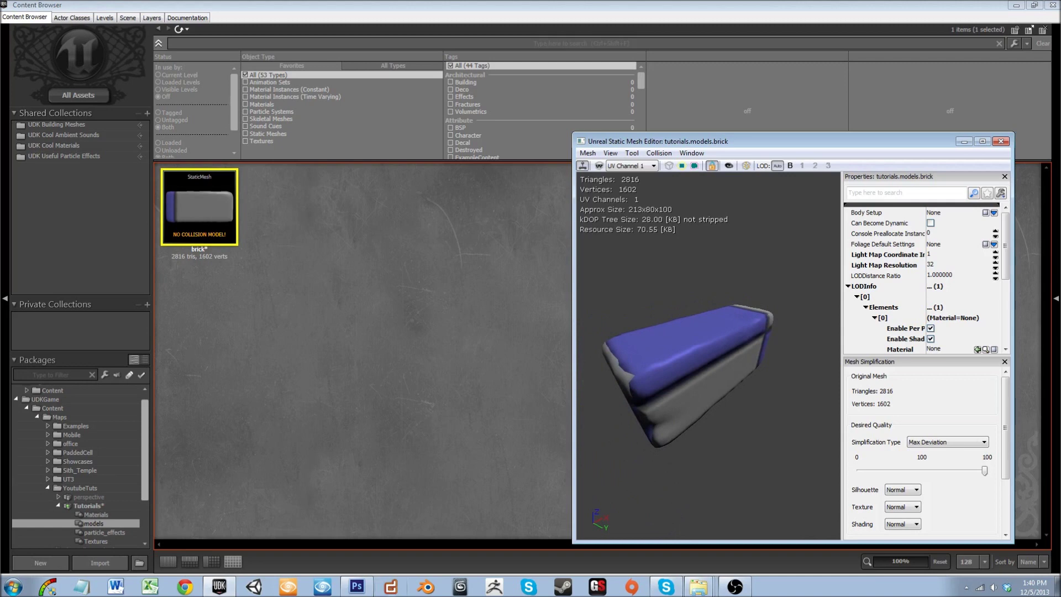
{"action": "left_click", "coordinate": [1000, 141]}
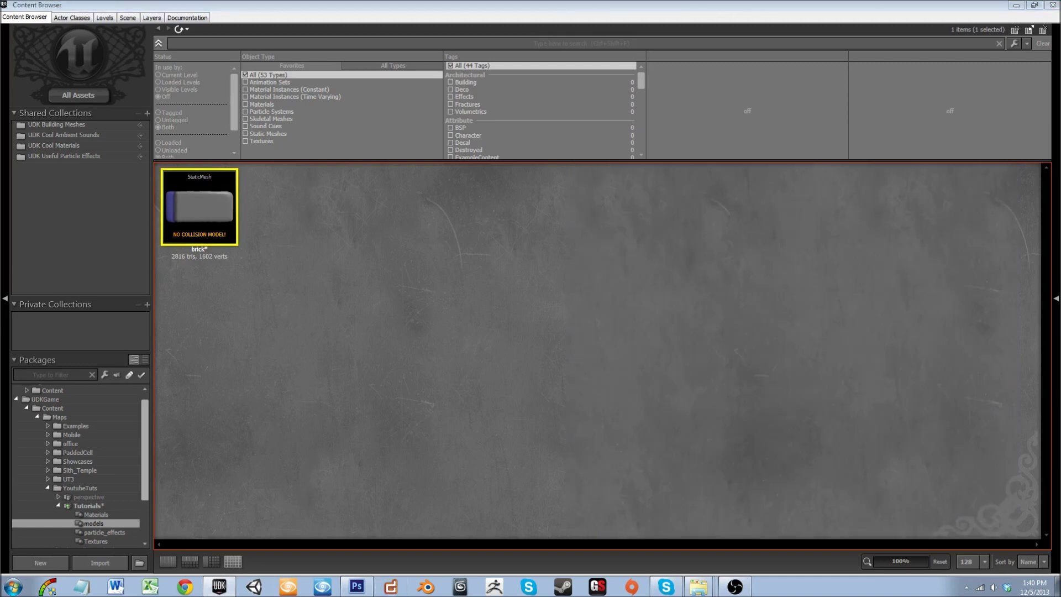
{"action": "double_click", "coordinate": [199, 208]}
{"action": "left_click_drag", "start_coordinate": [708, 354], "coordinate": [796, 367]}
{"action": "right_click_drag", "start_coordinate": [796, 367], "coordinate": [796, 393]}
{"action": "left_click_drag", "start_coordinate": [796, 392], "coordinate": [807, 392]}
{"action": "right_click_drag", "start_coordinate": [807, 392], "coordinate": [807, 354]}
{"action": "left_click_drag", "start_coordinate": [708, 354], "coordinate": [710, 403]}
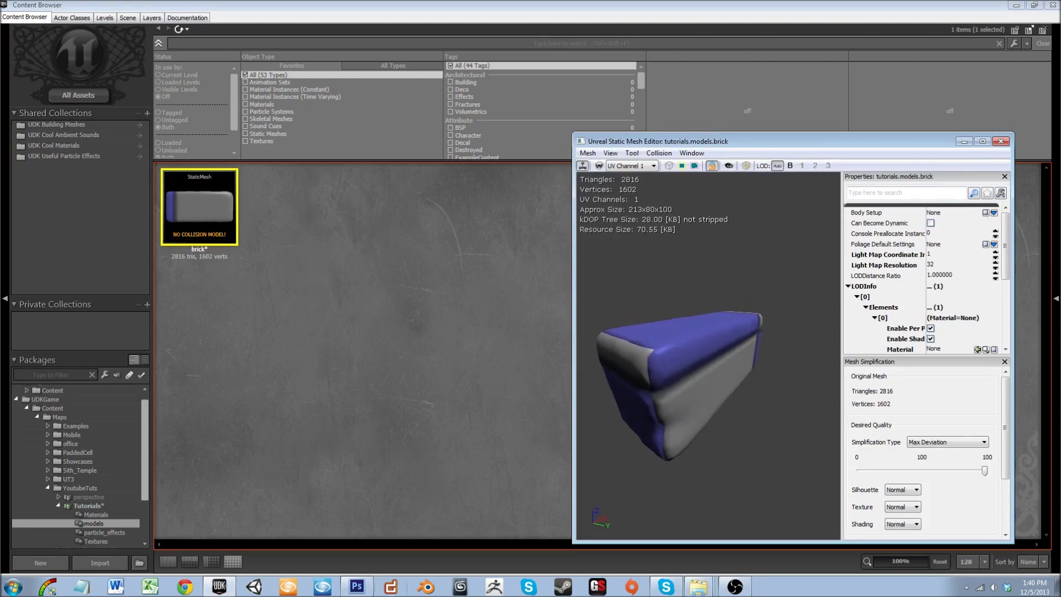
{"action": "left_click", "coordinate": [1001, 140]}
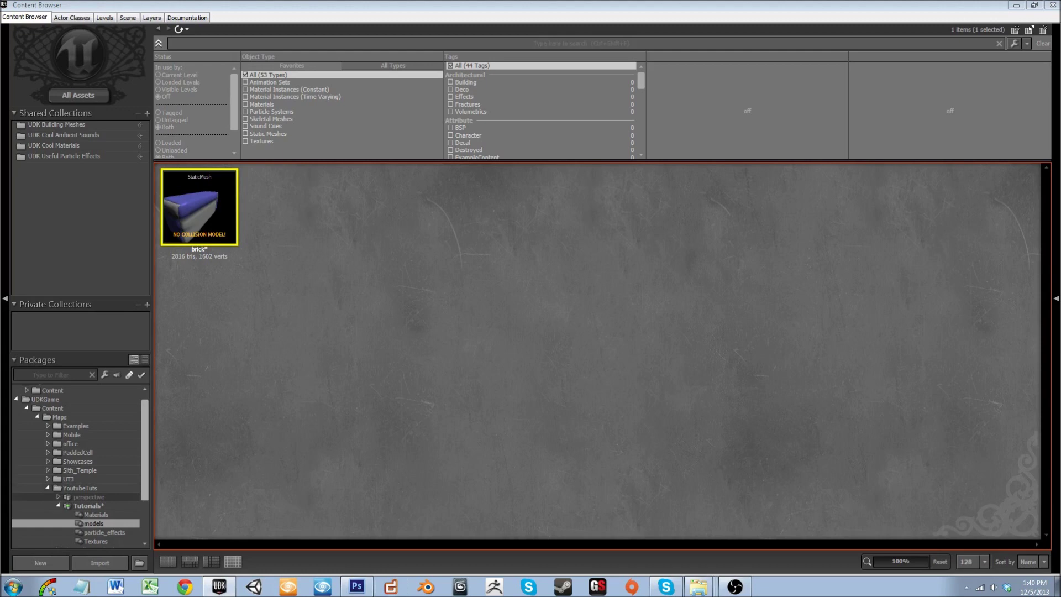
Step: Start importing brick_normals.TGA from the BlenderExports folder into the Textures group of the Tutorials package
{"action": "left_click", "coordinate": [95, 542]}
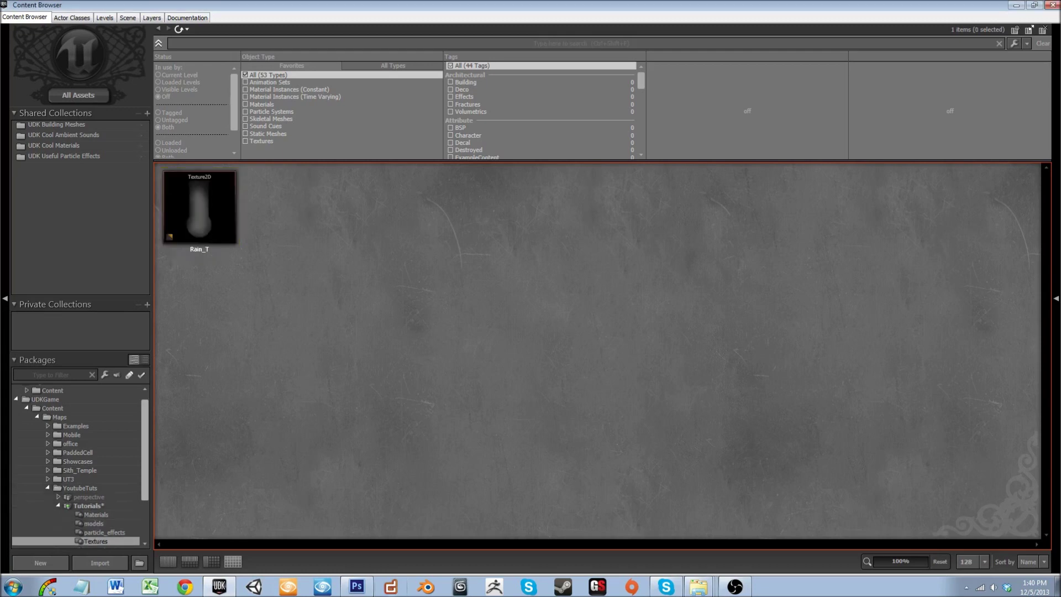
{"action": "left_click", "coordinate": [100, 562]}
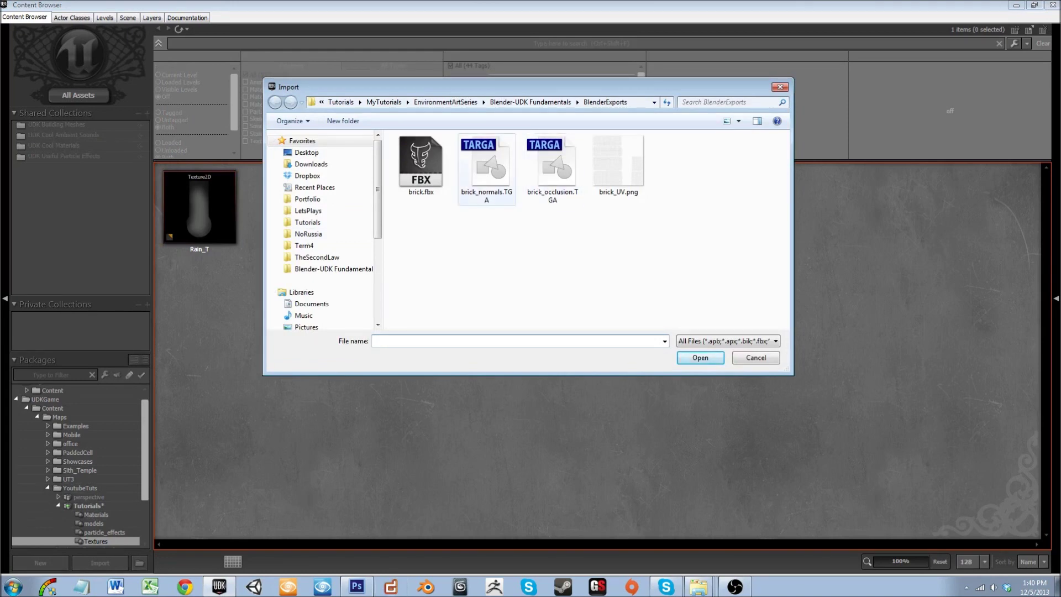
{"action": "left_click", "coordinate": [487, 169]}
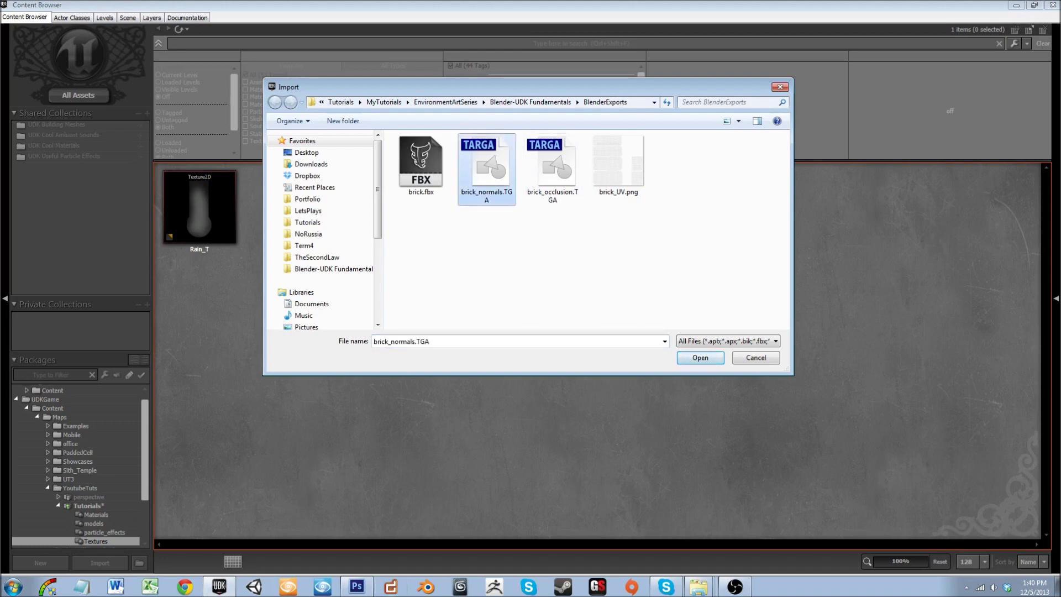
{"action": "key", "text": "Return"}
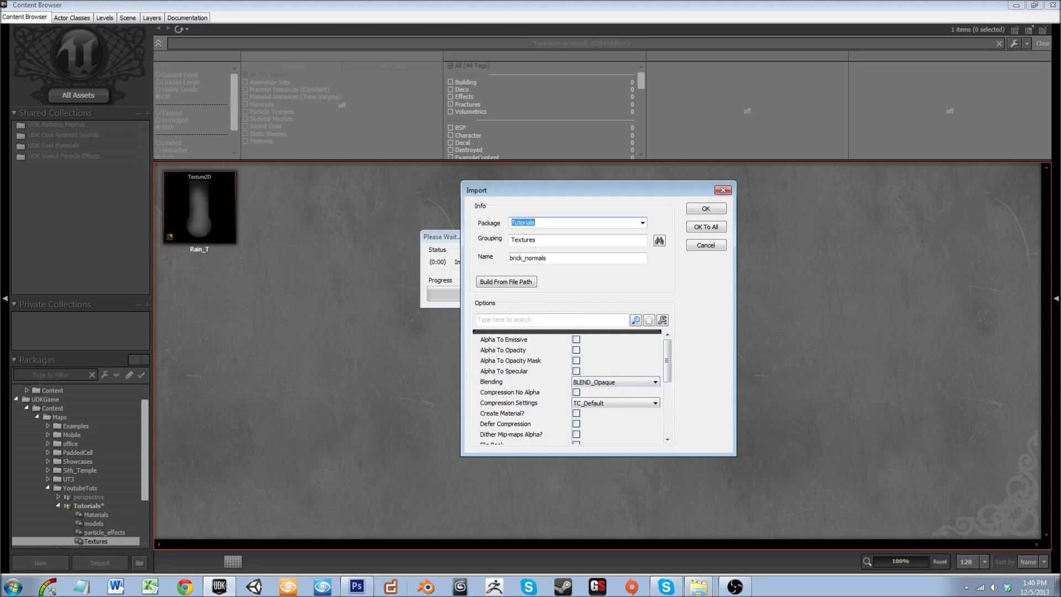
Step: Import brick_normals with Compression Settings TC_Normalmap and LODGroup TEXTUREGROUP_WorldNormalMap
{"action": "left_click_drag", "start_coordinate": [667, 361], "coordinate": [667, 372]}
{"action": "left_click", "coordinate": [635, 353]}
{"action": "left_click", "coordinate": [635, 354]}
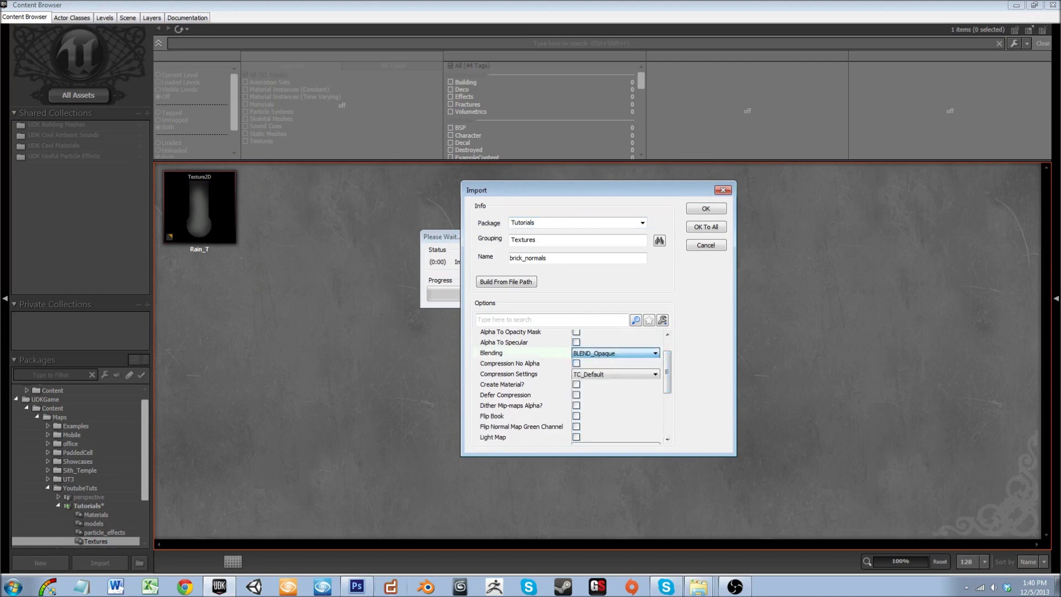
{"action": "left_click", "coordinate": [625, 374]}
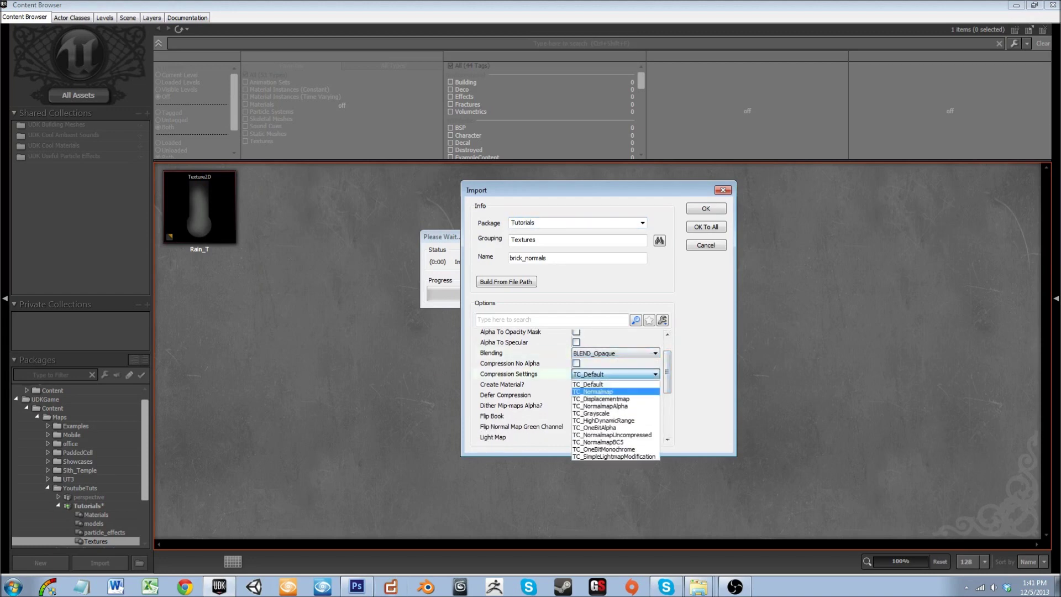
{"action": "left_click", "coordinate": [614, 391]}
{"action": "left_click_drag", "start_coordinate": [667, 372], "coordinate": [667, 413]}
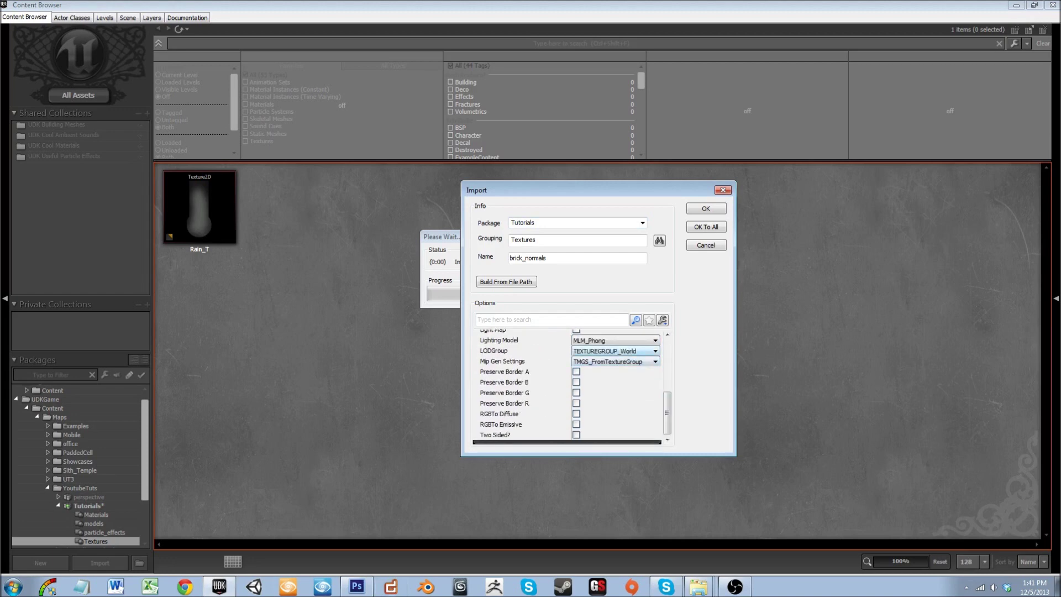
{"action": "left_click", "coordinate": [616, 351]}
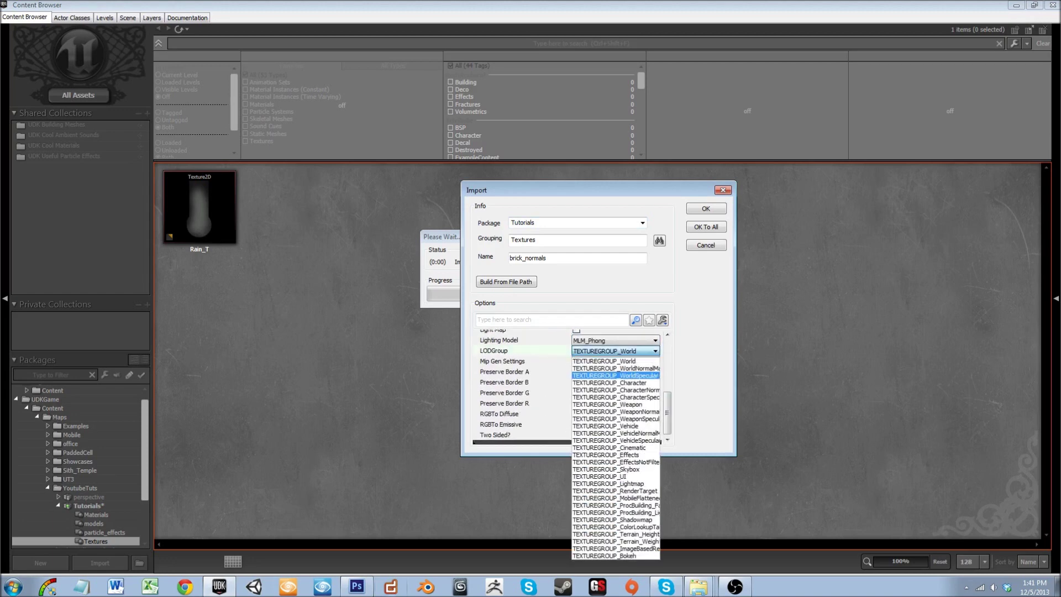
{"action": "left_click", "coordinate": [615, 369]}
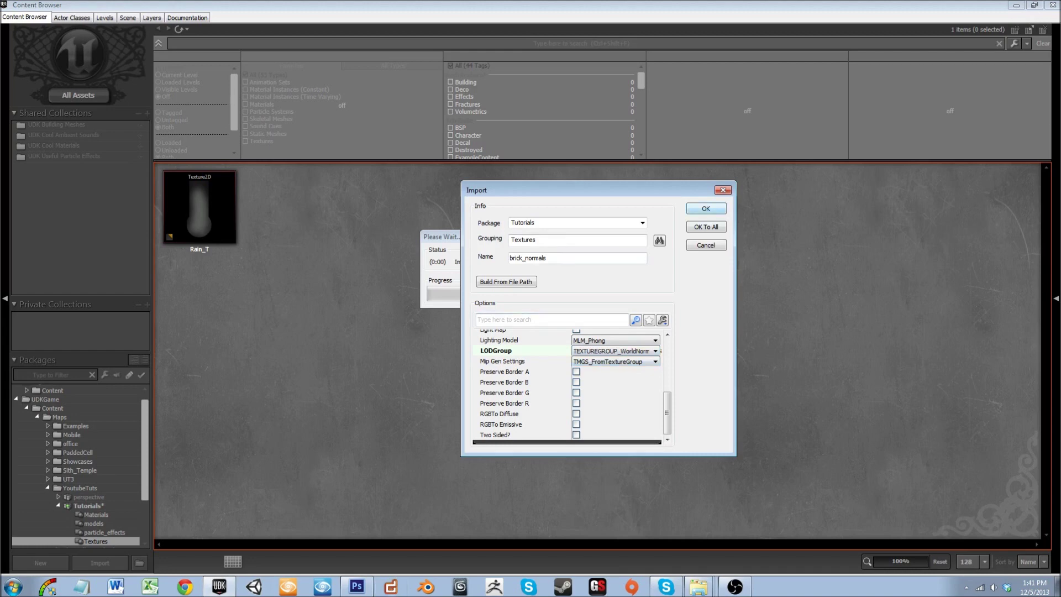
{"action": "left_click_drag", "start_coordinate": [575, 190], "coordinate": [534, 178]}
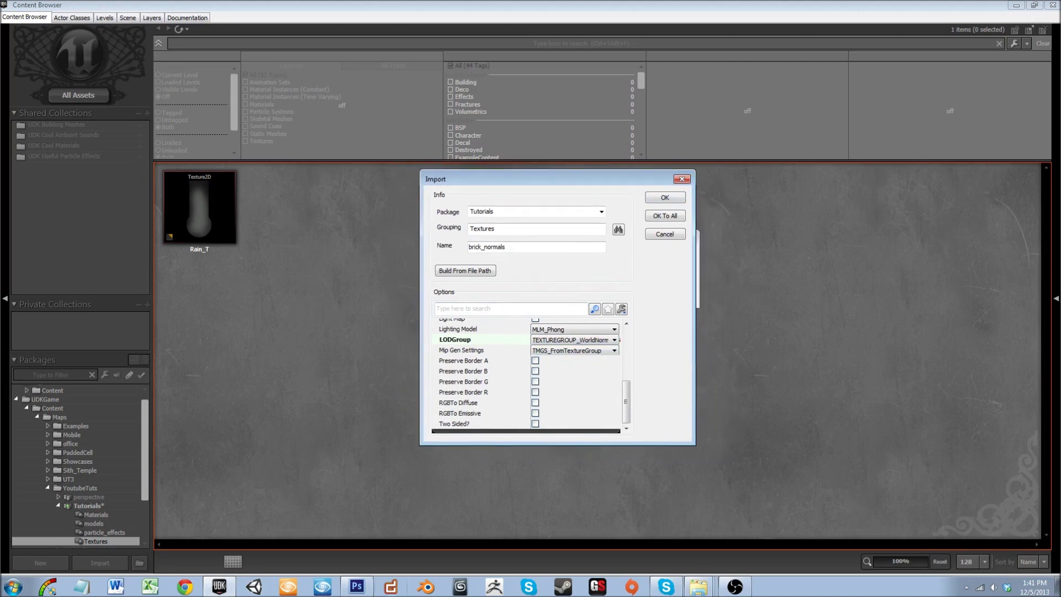
{"action": "left_click", "coordinate": [665, 197]}
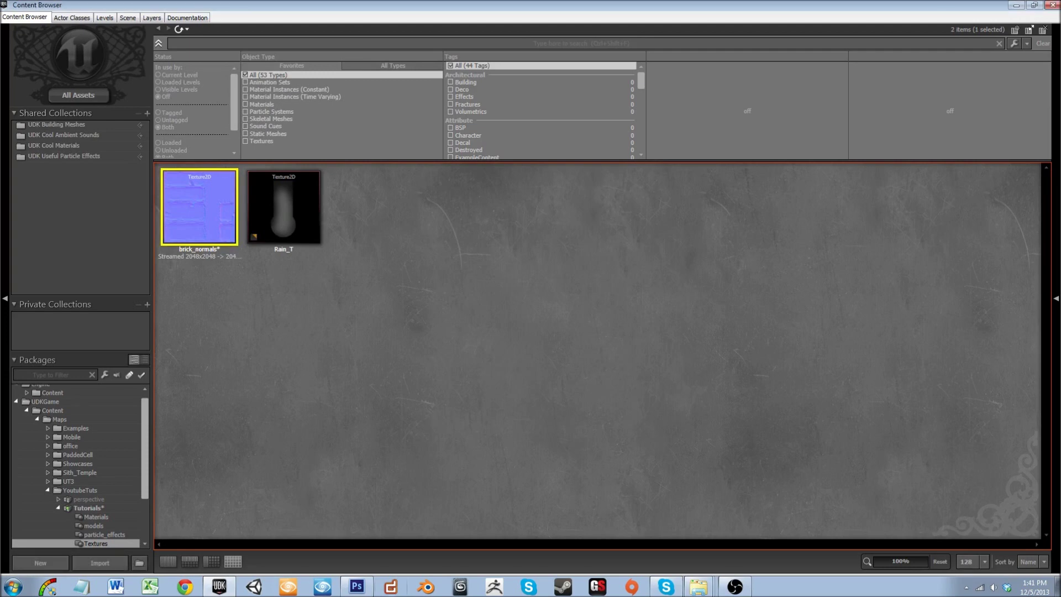
Step: Start importing brick_diff.psd, brick_norm.psd and brick_spec.psd together from the Textures > PhotoshopSaves folder of Blender-UDK Fundamentals
{"action": "left_click", "coordinate": [100, 562]}
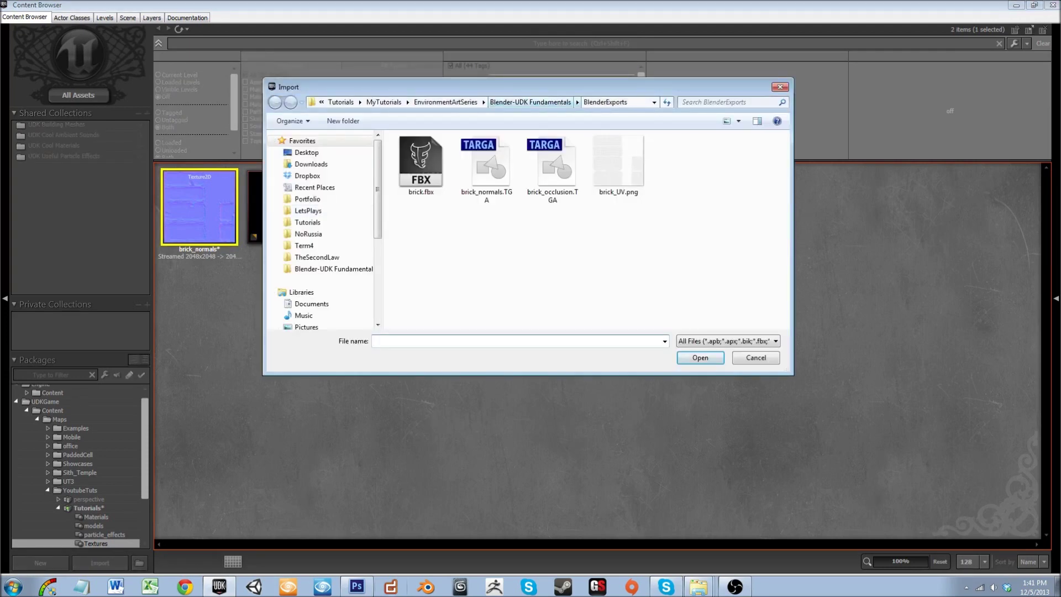
{"action": "left_click", "coordinate": [530, 102]}
{"action": "double_click", "coordinate": [553, 165]}
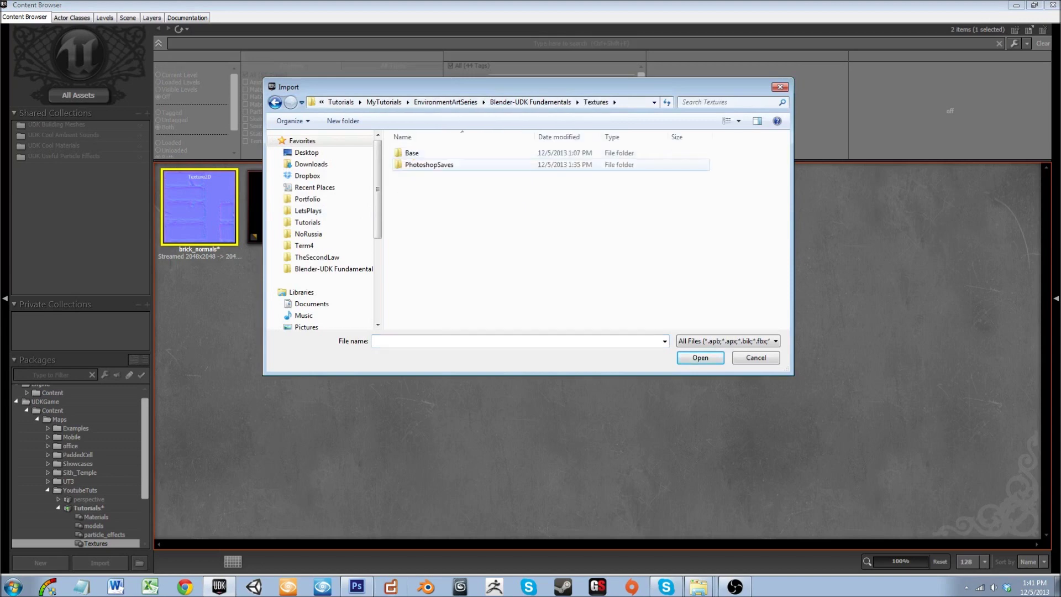
{"action": "double_click", "coordinate": [552, 165]}
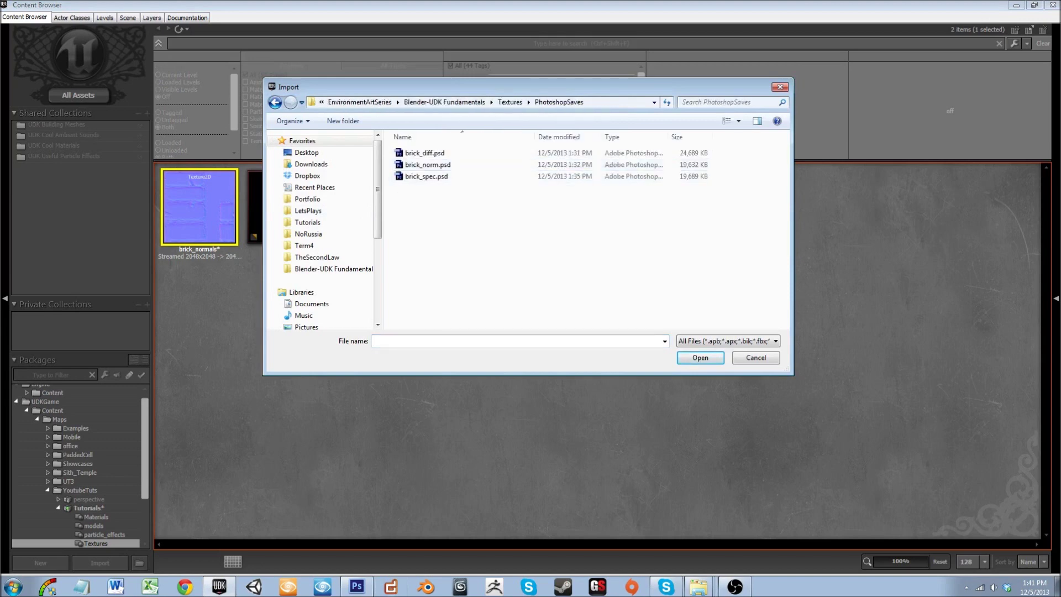
{"action": "left_click_drag", "start_coordinate": [469, 221], "coordinate": [454, 149]}
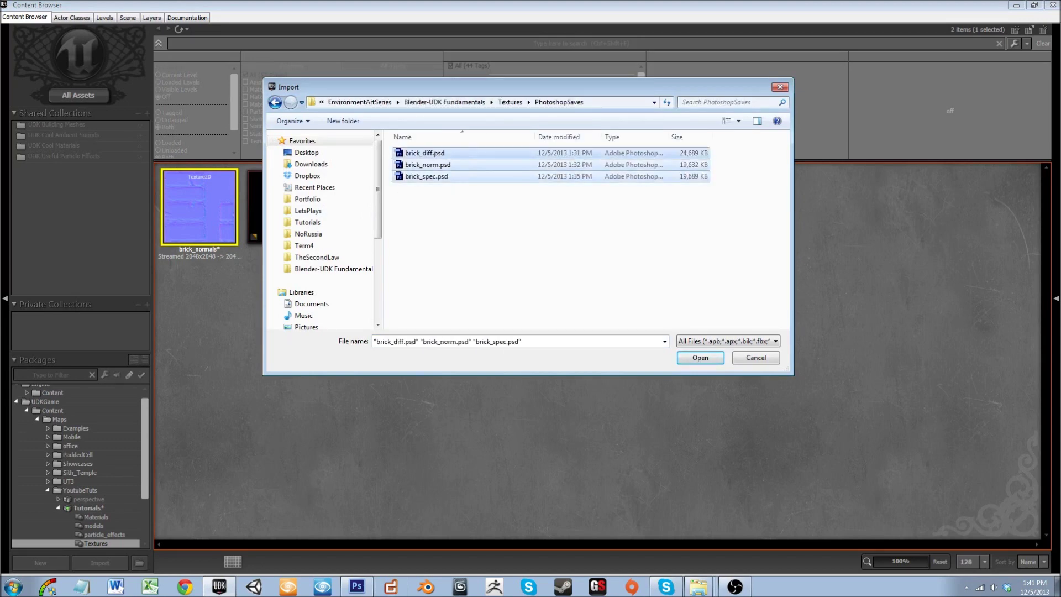
{"action": "key", "text": "Return"}
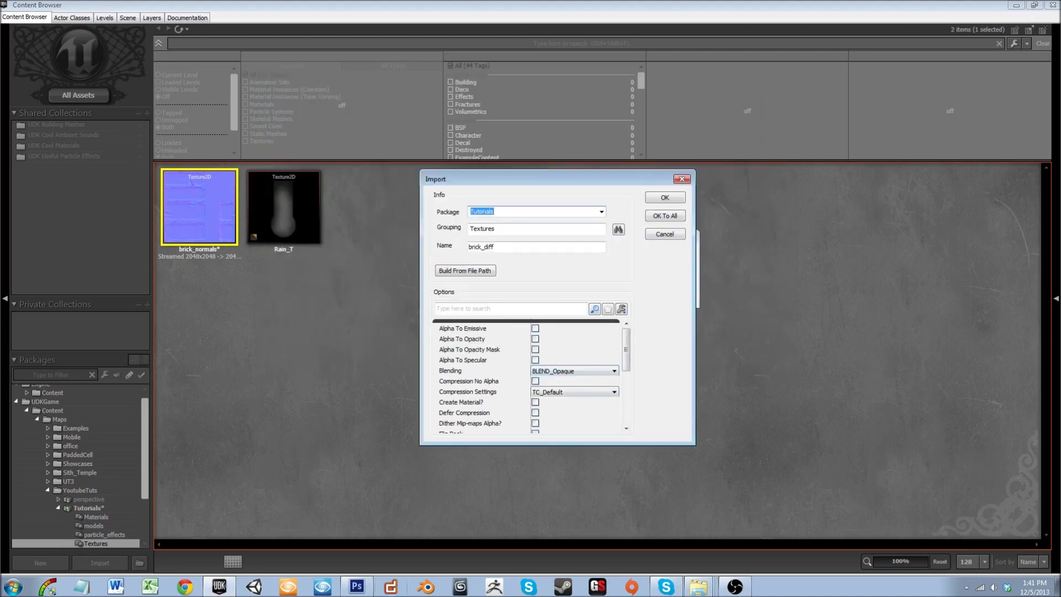
Step: Import brick_diff into the Textures group, keeping Compression Settings at TC_Default
{"action": "left_click_drag", "start_coordinate": [626, 349], "coordinate": [626, 351]}
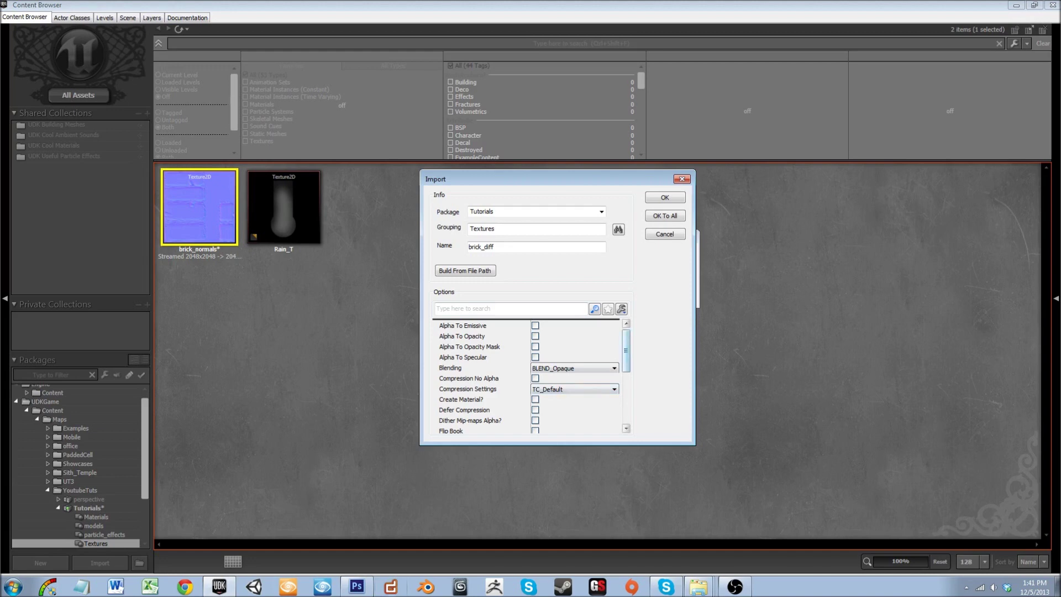
{"action": "left_click_drag", "start_coordinate": [626, 351], "coordinate": [626, 356]}
{"action": "left_click", "coordinate": [605, 376]}
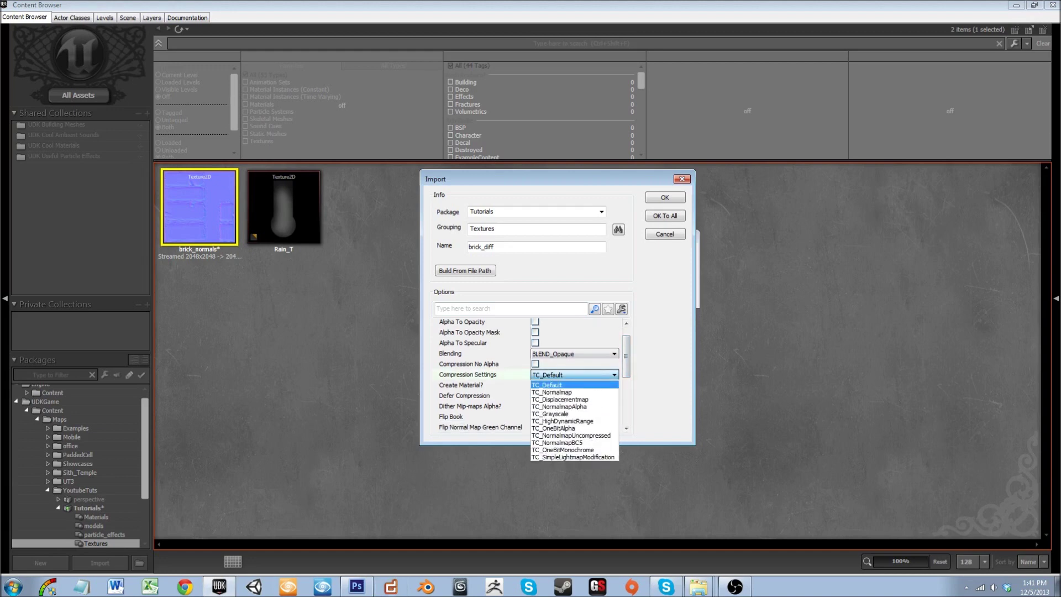
{"action": "left_click", "coordinate": [605, 375]}
{"action": "left_click_drag", "start_coordinate": [626, 355], "coordinate": [626, 366]}
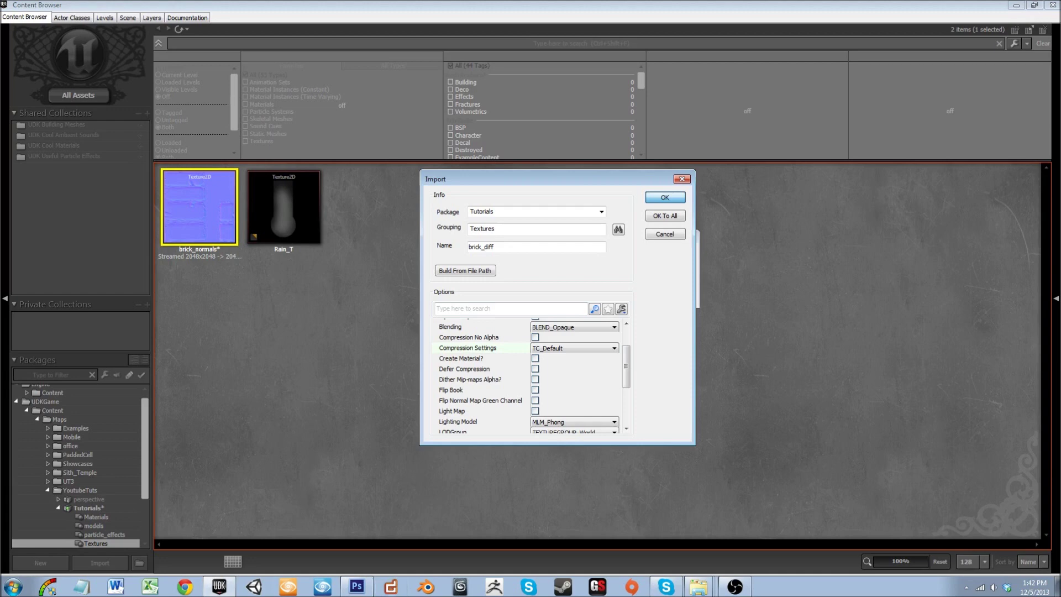
{"action": "left_click", "coordinate": [665, 197]}
Step: Import brick_norm with Compression Settings TC_Normalmap and LODGroup TEXTUREGROUP_WorldNormalMap
{"action": "left_click", "coordinate": [575, 348]}
{"action": "left_click", "coordinate": [564, 365]}
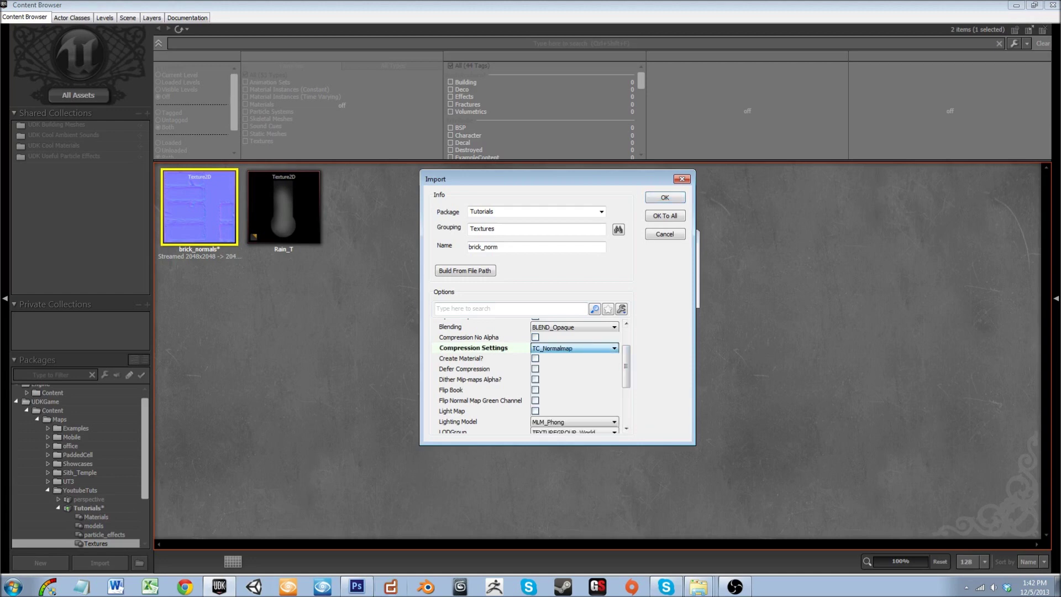
{"action": "scroll", "coordinate": [575, 387], "scroll_direction": "down", "scroll_amount": 4}
{"action": "left_click", "coordinate": [575, 392]}
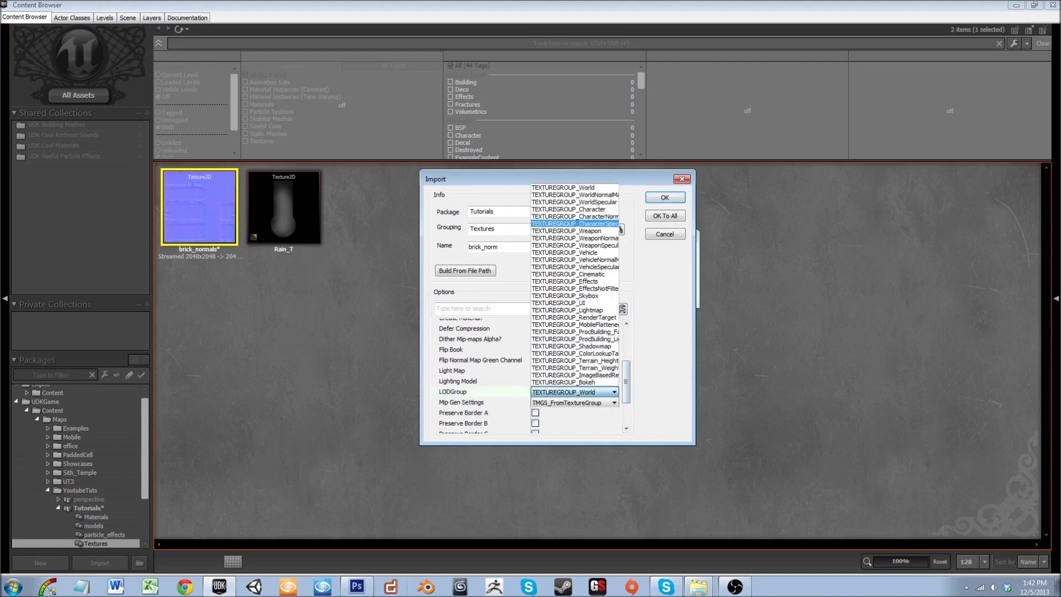
{"action": "left_click", "coordinate": [575, 194]}
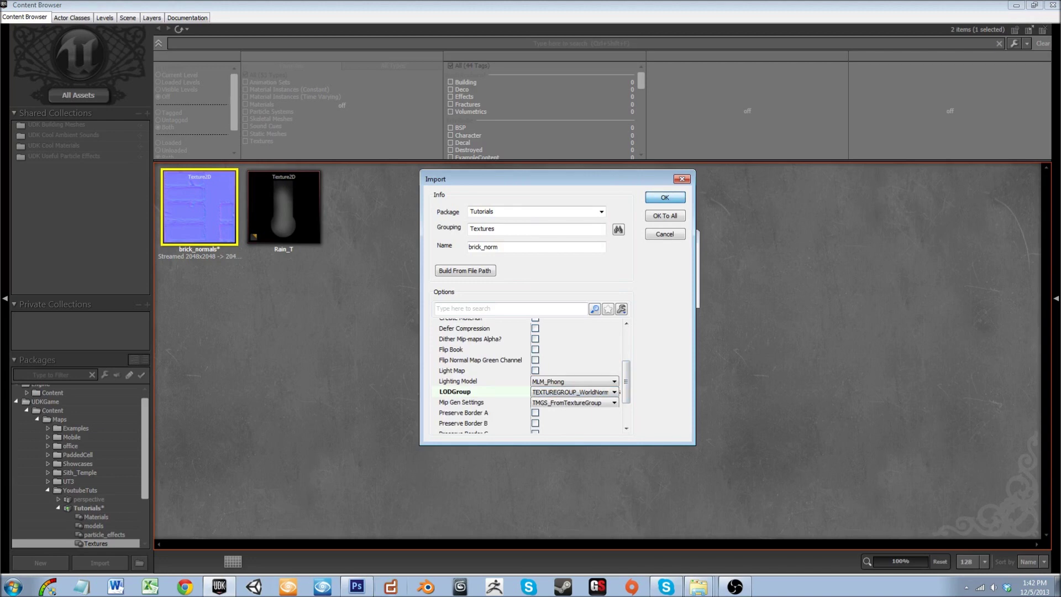
{"action": "key", "text": "Return"}
Step: Import brick_spec with Compression Settings TC_Grayscale and LODGroup TEXTUREGROUP_WorldSpecular
{"action": "left_click_drag", "start_coordinate": [626, 381], "coordinate": [627, 364]}
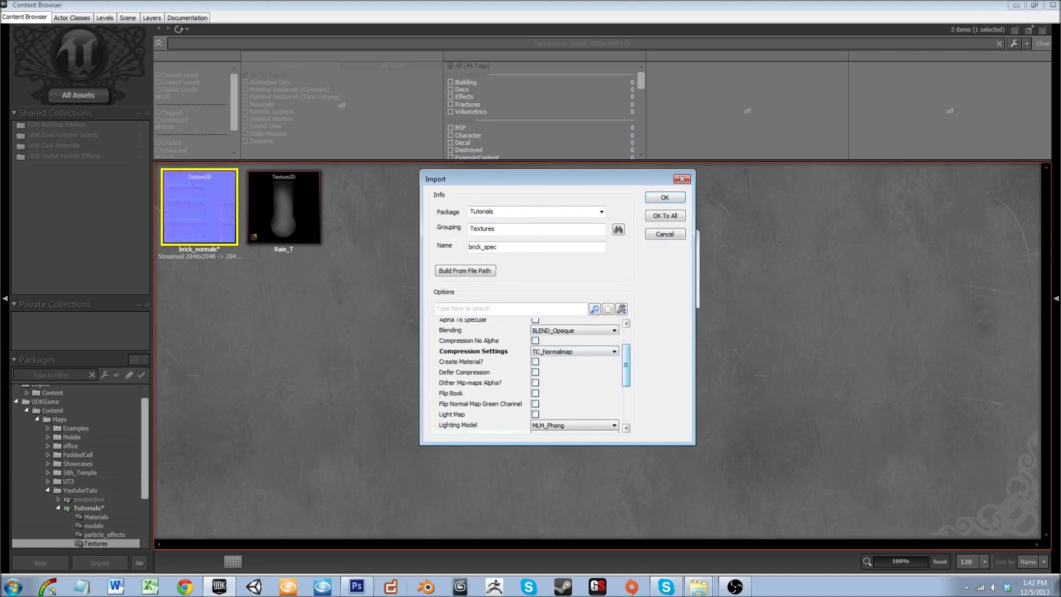
{"action": "left_click", "coordinate": [614, 351]}
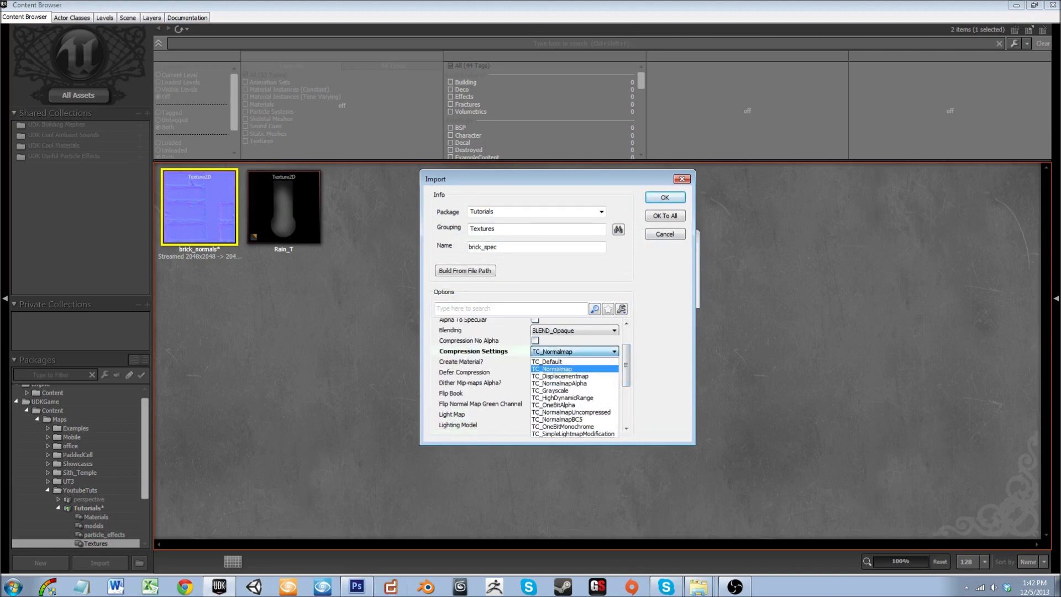
{"action": "left_click", "coordinate": [550, 391]}
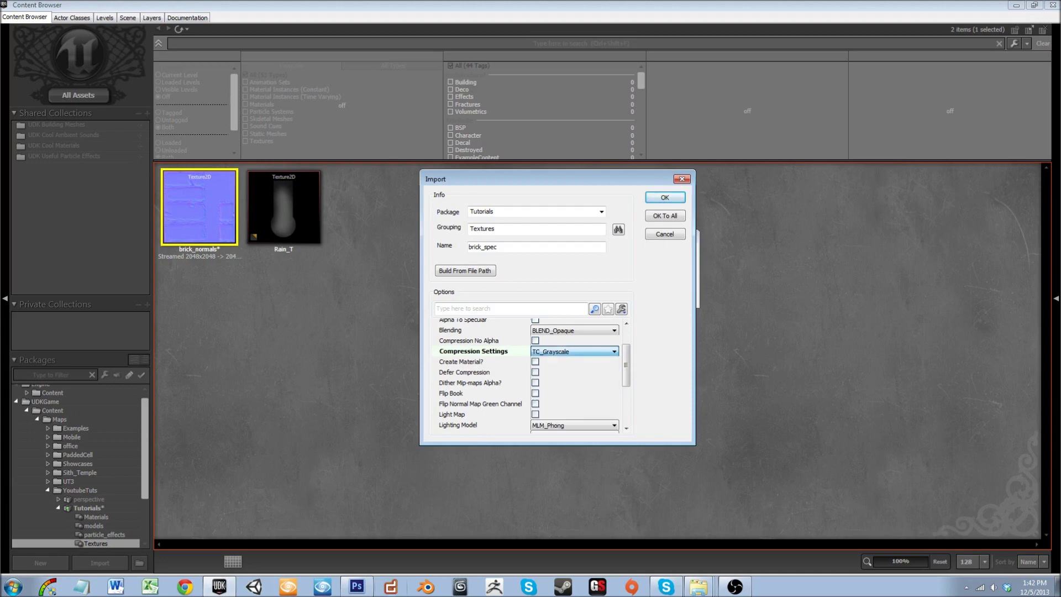
{"action": "scroll", "coordinate": [530, 376], "scroll_direction": "down", "scroll_amount": 2}
{"action": "left_click_drag", "start_coordinate": [626, 380], "coordinate": [626, 374]}
{"action": "left_click", "coordinate": [608, 412]}
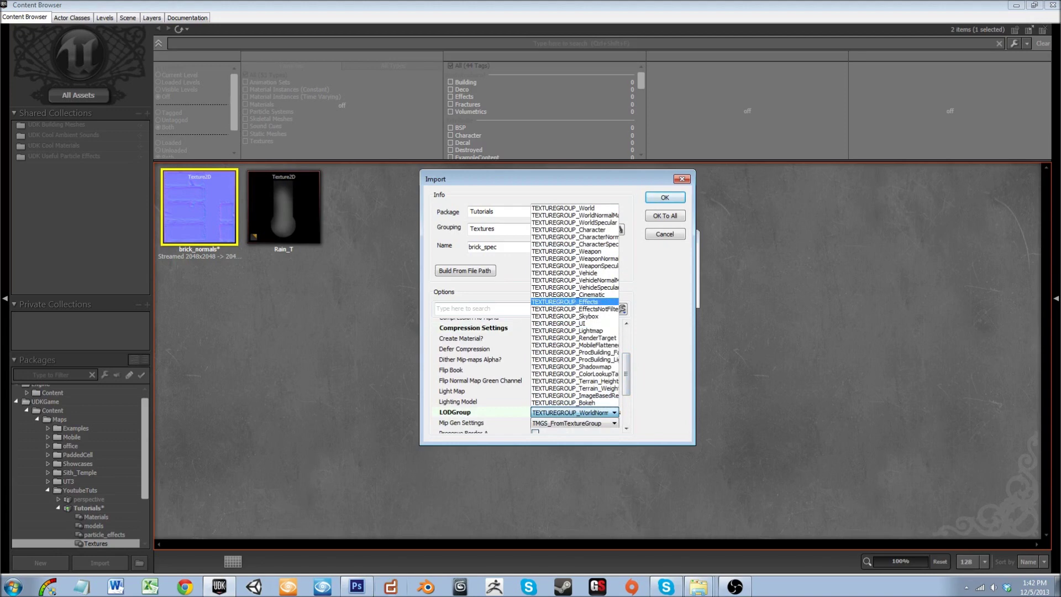
{"action": "left_click", "coordinate": [607, 222]}
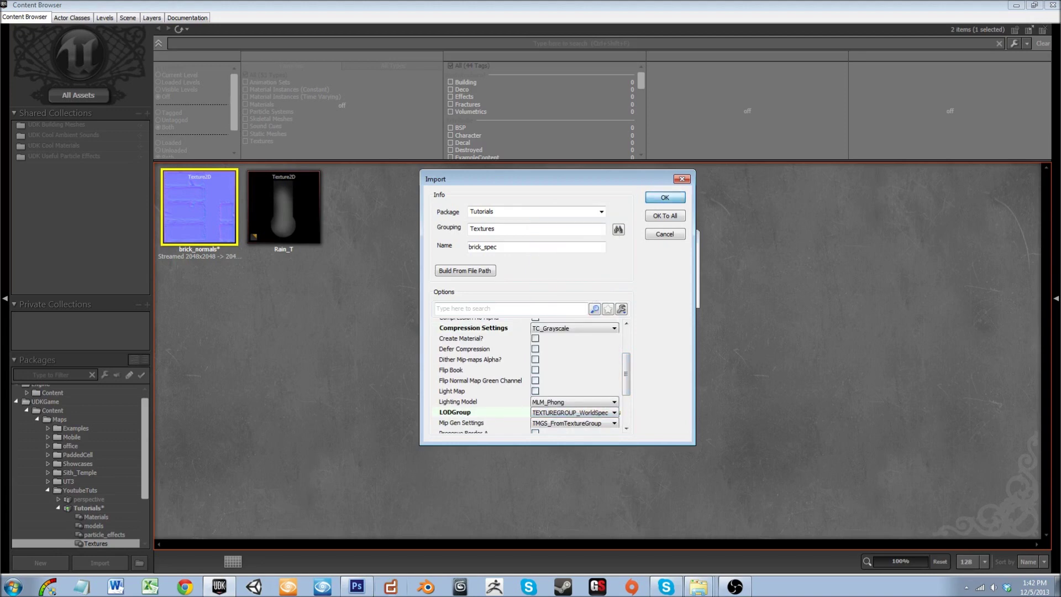
{"action": "left_click", "coordinate": [665, 198]}
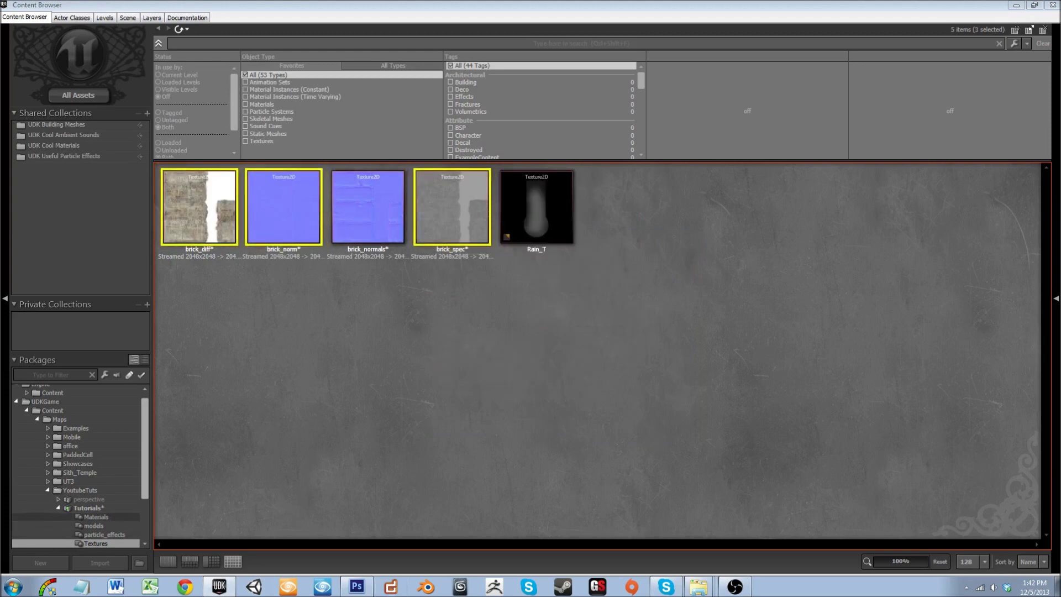
Step: Create a new Material named brick in the Materials group of the Tutorials package
{"action": "left_click", "coordinate": [95, 517]}
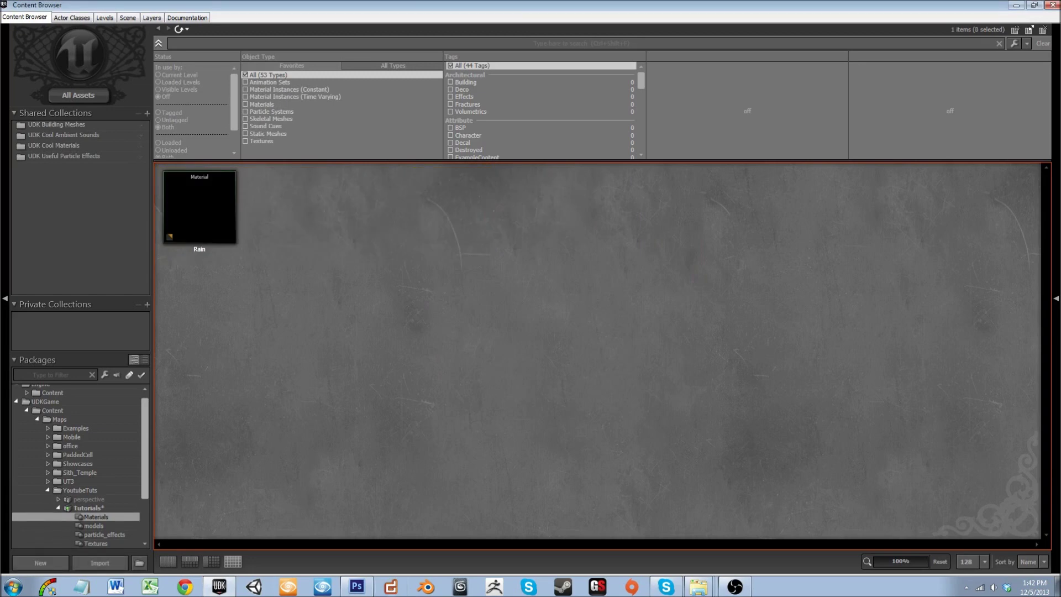
{"action": "left_click", "coordinate": [332, 133]}
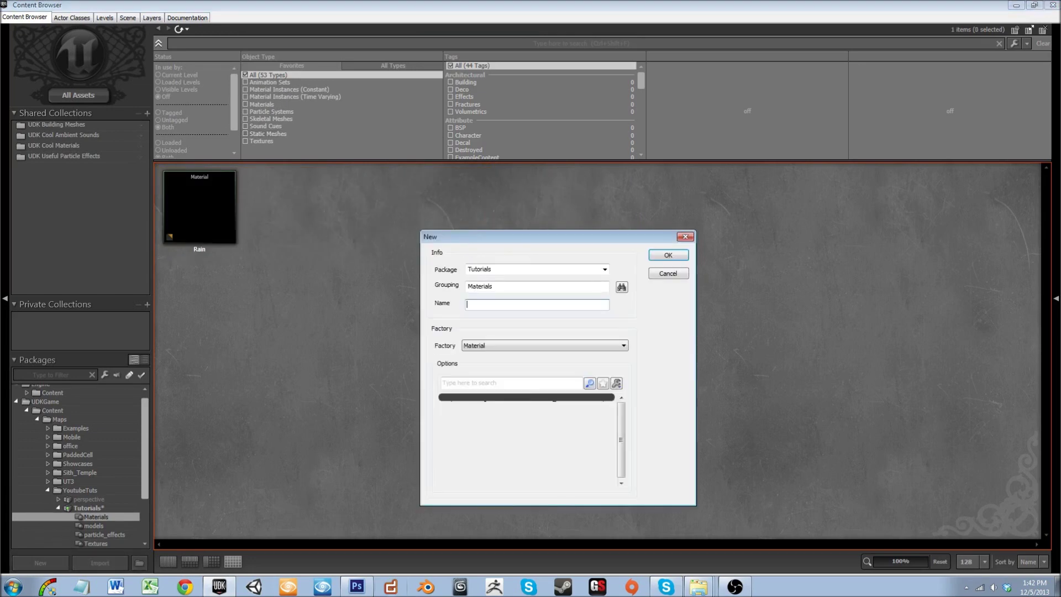
{"action": "type", "text": "Rain"}
{"action": "key", "text": "Return"}
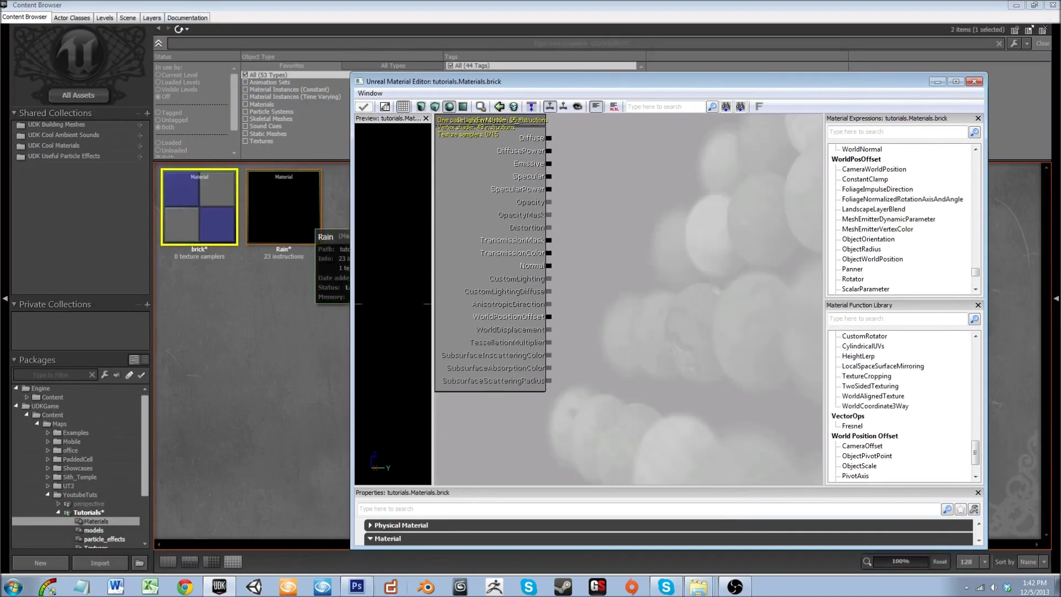
Step: Arrange the Content Browser and material editor as overlapping windows and open the Textures group of the Tutorials package
{"action": "left_click_drag", "start_coordinate": [432, 5], "coordinate": [355, 66]}
{"action": "left_click_drag", "start_coordinate": [718, 81], "coordinate": [765, 71]}
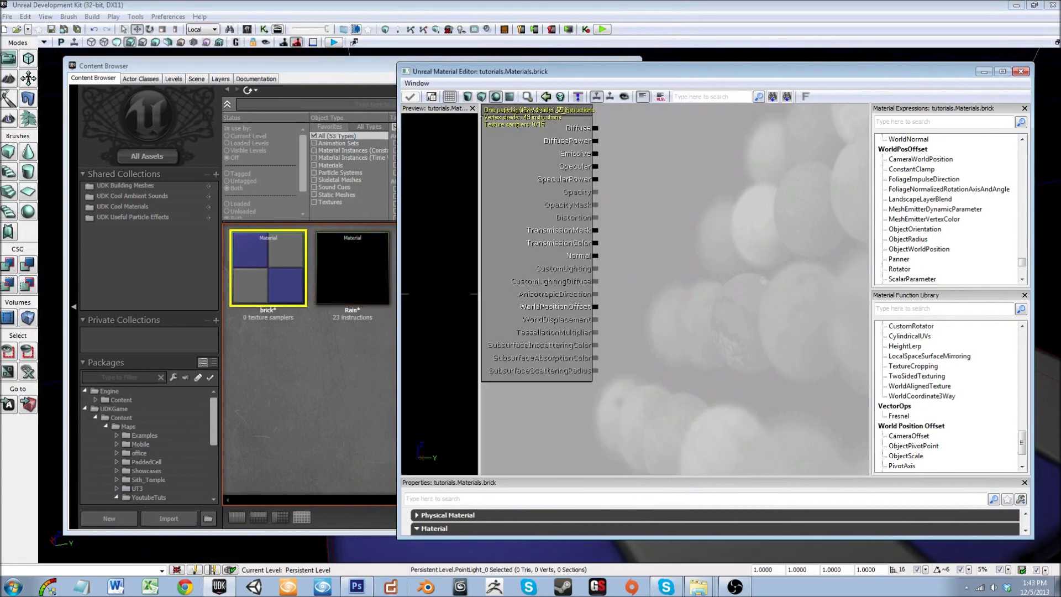
{"action": "left_click", "coordinate": [213, 427]}
{"action": "scroll", "coordinate": [149, 442], "scroll_direction": "down", "scroll_amount": 3}
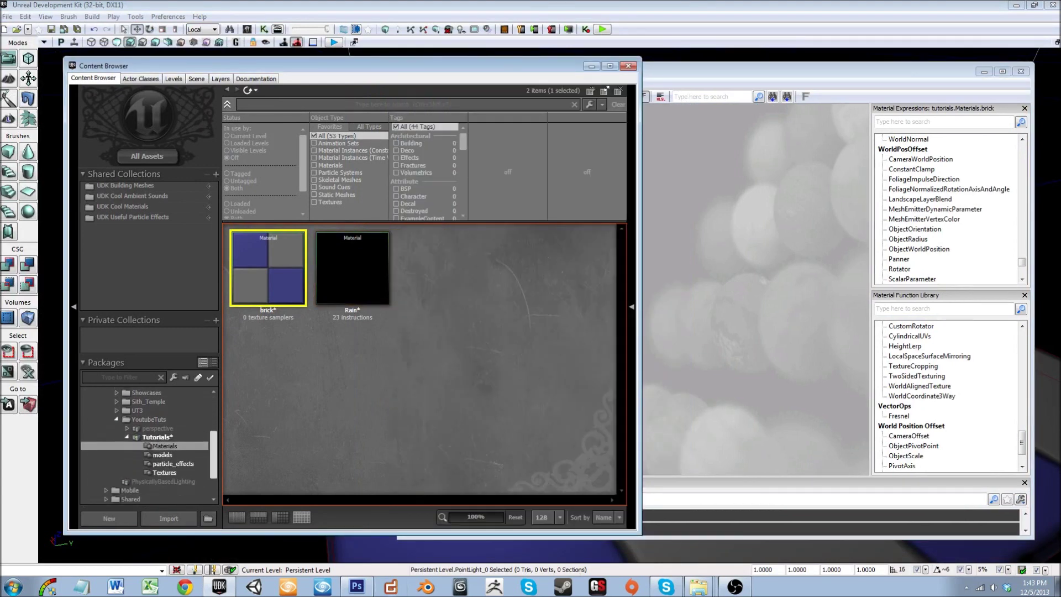
{"action": "left_click", "coordinate": [164, 467]}
Step: Add a Texture Sample of brick_diff to the brick material graph
{"action": "left_click", "coordinate": [279, 264]}
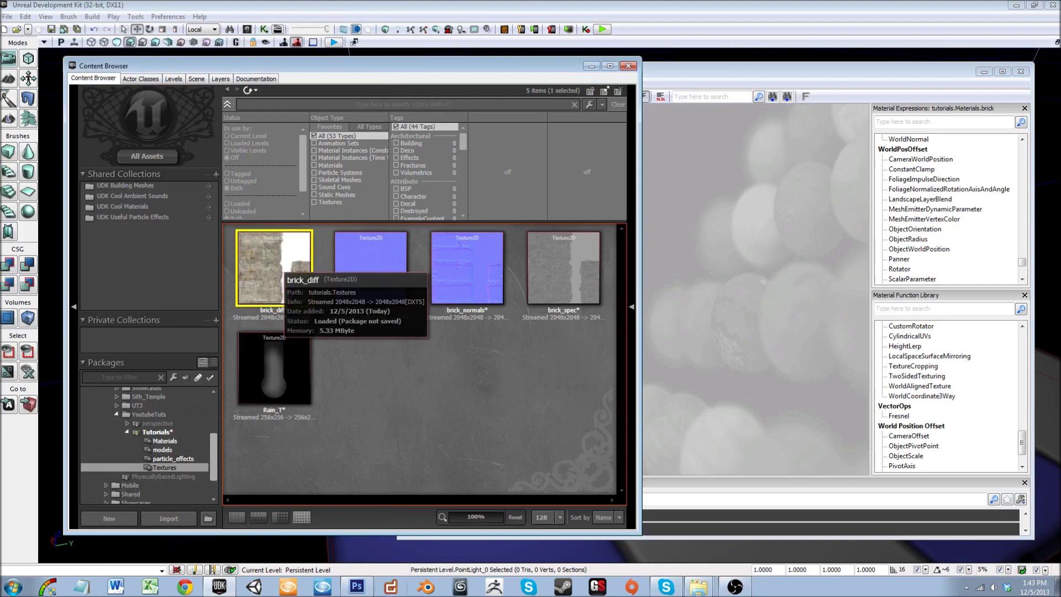
{"action": "left_click", "coordinate": [682, 262]}
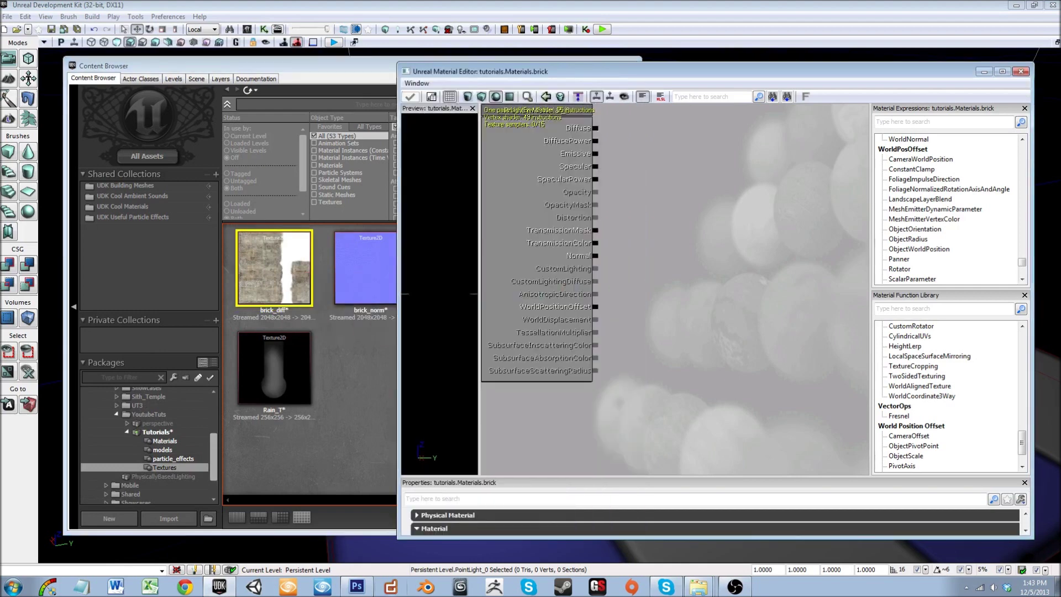
{"action": "key", "text": "t"}
{"action": "left_click", "coordinate": [667, 158]}
{"action": "mouse_move", "coordinate": [658, 165]}
{"action": "left_mouse_down"}
{"action": "mouse_move", "coordinate": [625, 221]}
{"action": "mouse_move", "coordinate": [755, 144]}
{"action": "mouse_move", "coordinate": [676, 162]}
{"action": "left_mouse_up"}
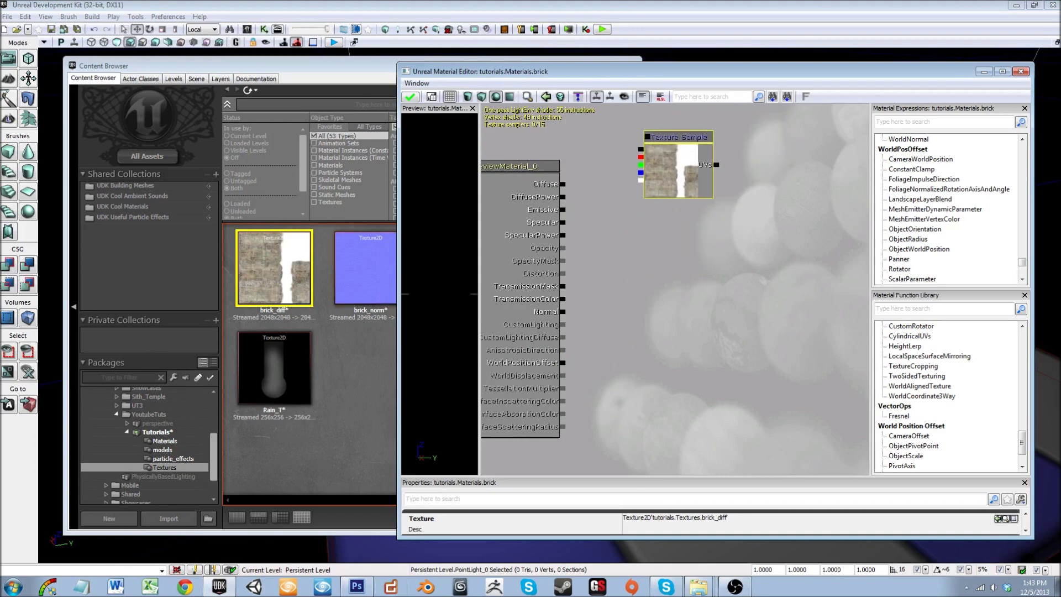
Step: Add a Texture Sample of brick_norm to the material graph below the diffuse sample
{"action": "left_click", "coordinate": [382, 275]}
{"action": "left_click", "coordinate": [381, 276]}
{"action": "left_click", "coordinate": [715, 158]}
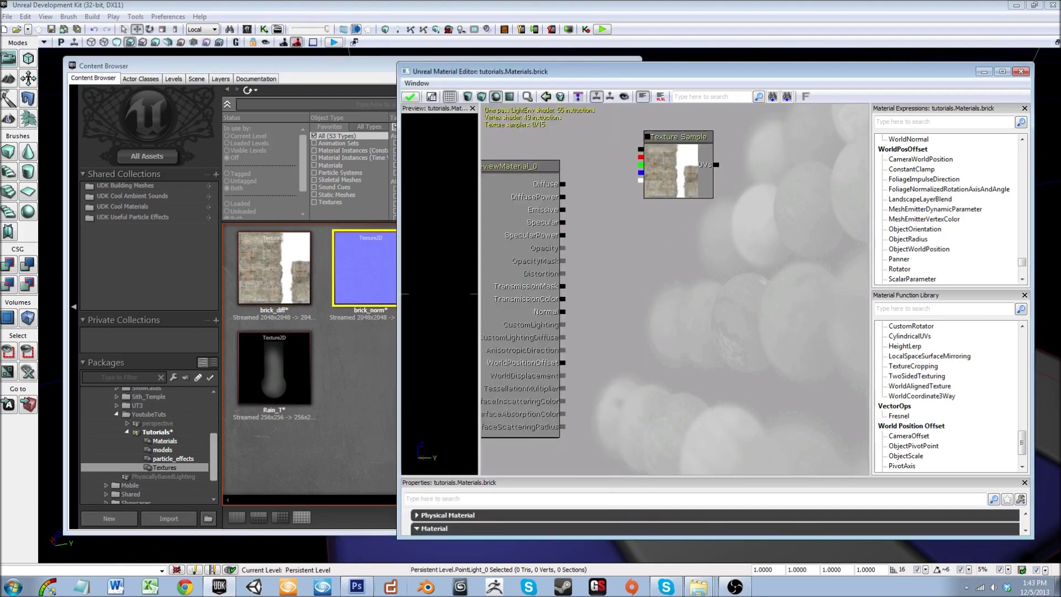
{"action": "key", "text": "t"}
{"action": "left_click", "coordinate": [685, 251]}
Step: Add a Texture Sample of brick_normals to the material graph beside the brick_norm sample
{"action": "left_click", "coordinate": [352, 356]}
{"action": "left_click", "coordinate": [474, 282]}
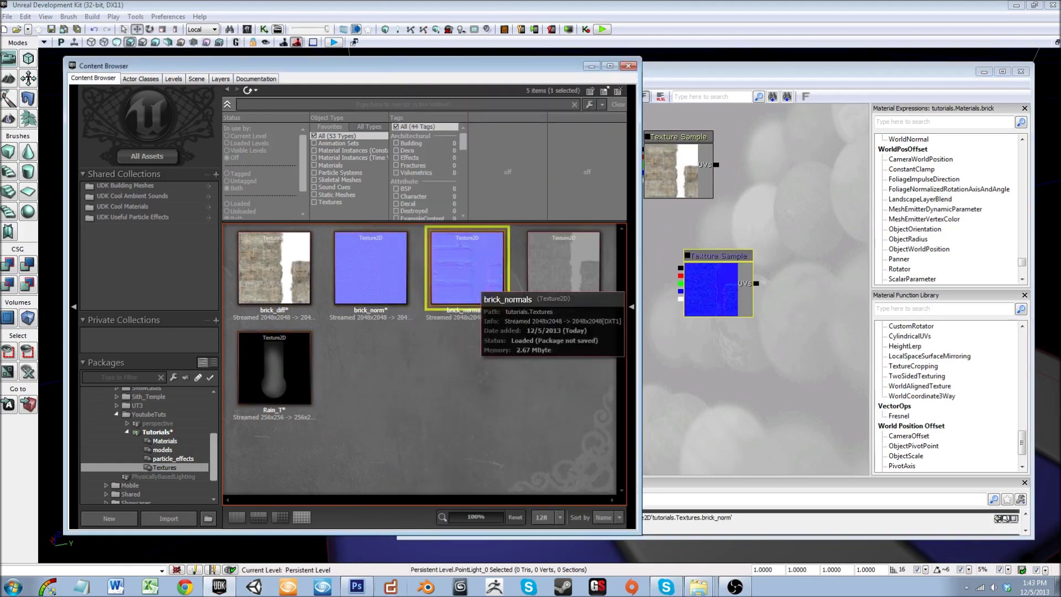
{"action": "left_click", "coordinate": [686, 356]}
{"action": "key", "text": "t"}
{"action": "left_click", "coordinate": [792, 308]}
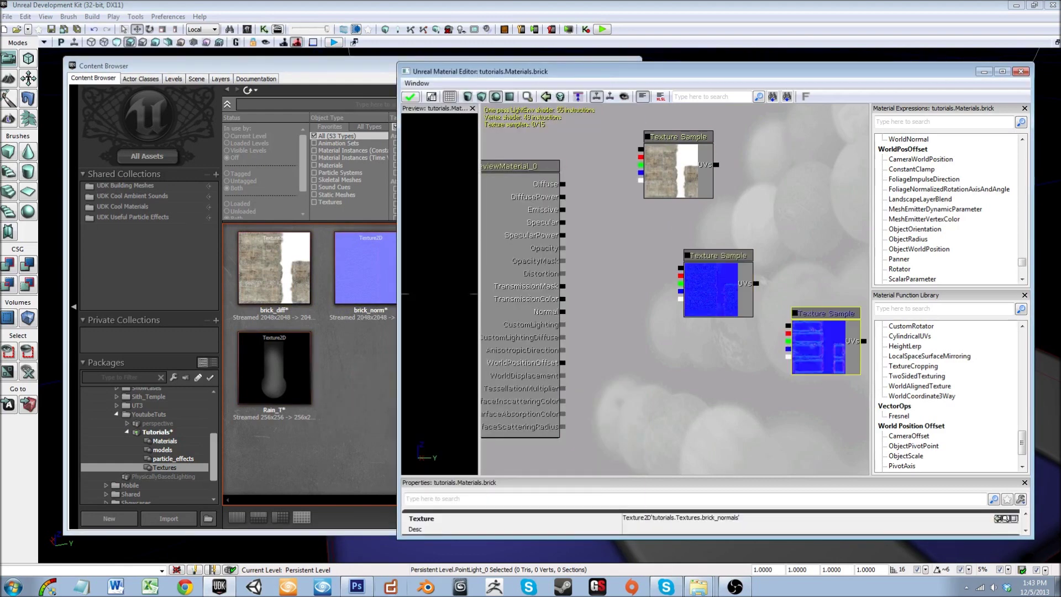
Step: Add a Texture Sample of brick_spec to the material graph and place it below the normal-map samples
{"action": "left_click", "coordinate": [356, 360]}
{"action": "left_click", "coordinate": [567, 283]}
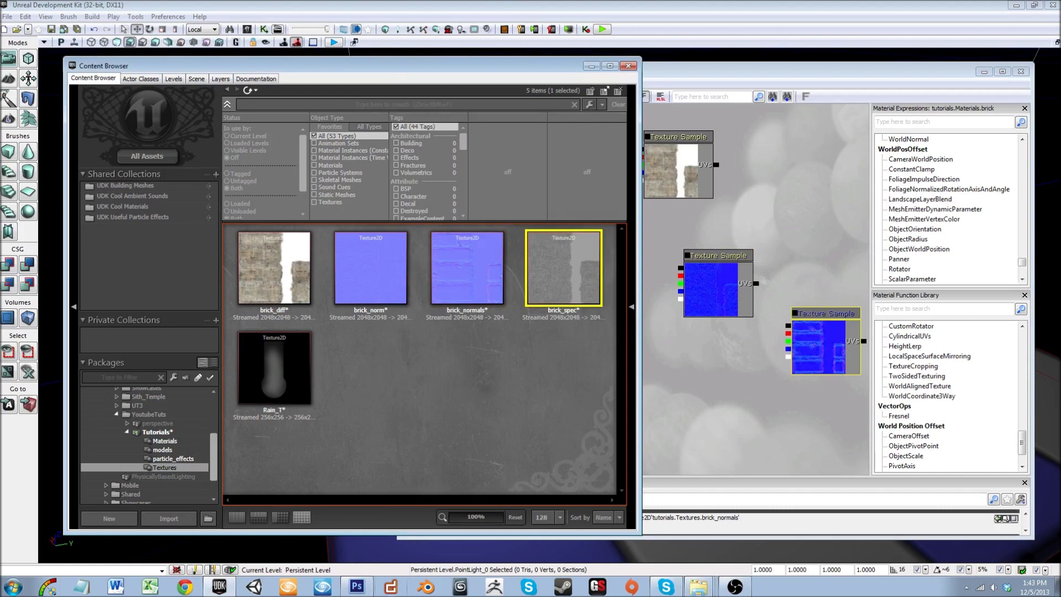
{"action": "left_click", "coordinate": [702, 381]}
{"action": "key", "text": "t"}
{"action": "left_click", "coordinate": [720, 383]}
{"action": "left_click_drag", "start_coordinate": [702, 365], "coordinate": [658, 329]}
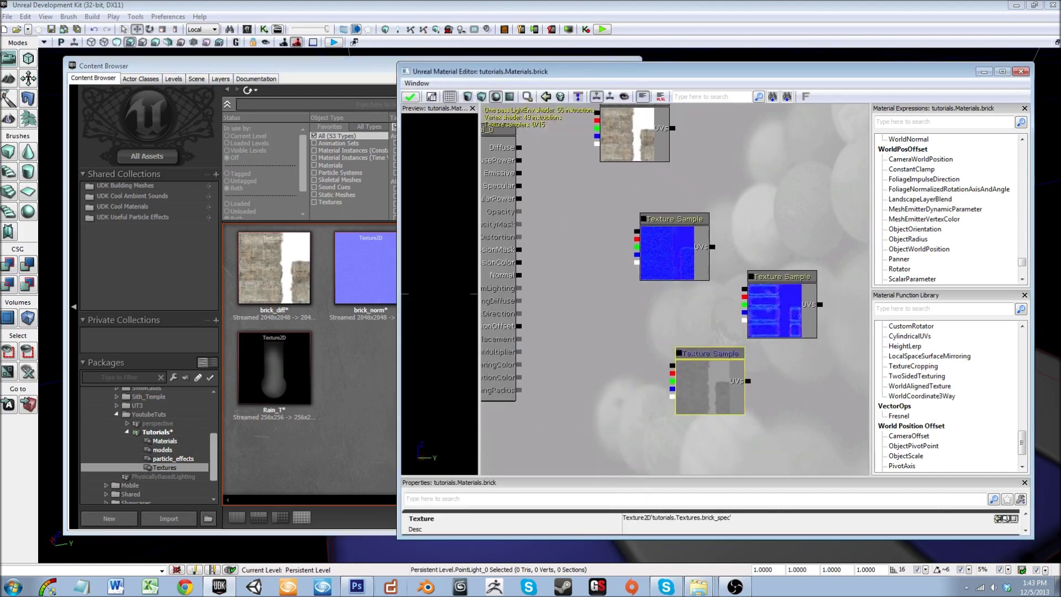
{"action": "left_click_drag", "start_coordinate": [711, 381], "coordinate": [699, 411], "text": "ctrl"}
{"action": "left_click", "coordinate": [279, 276]}
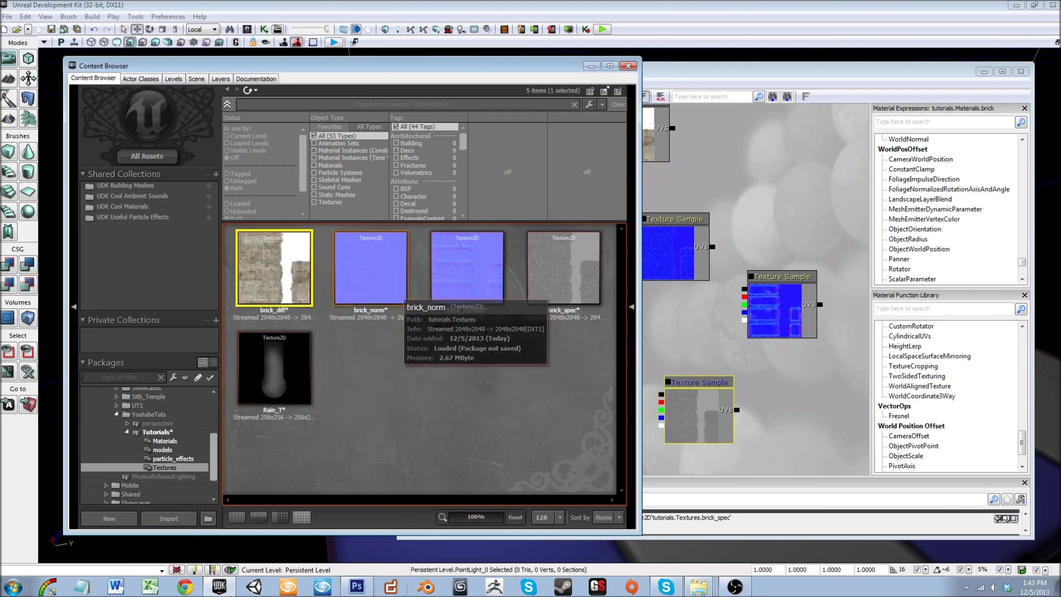
{"action": "left_click", "coordinate": [369, 271]}
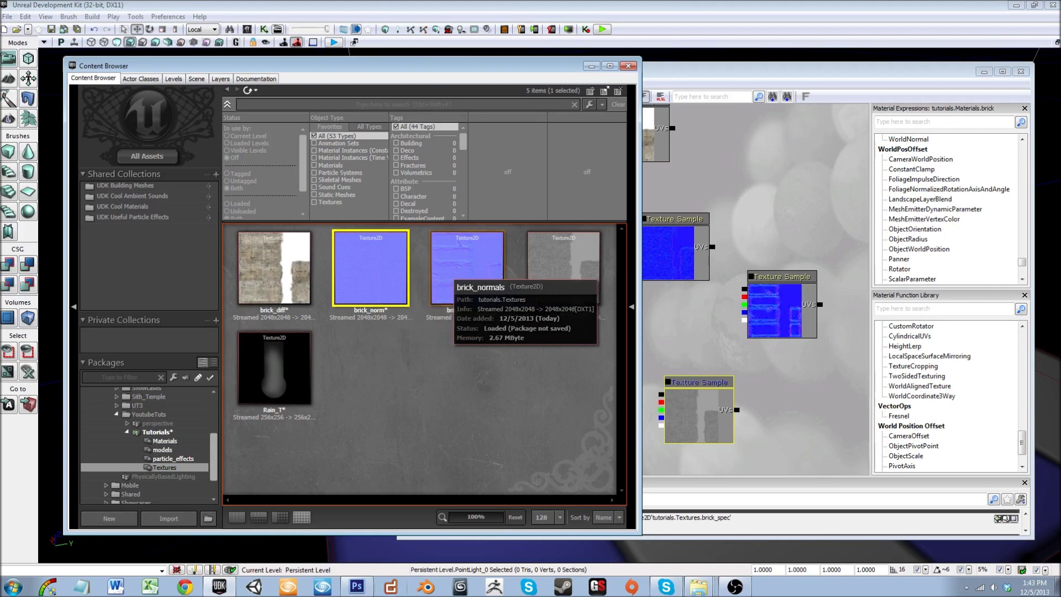
{"action": "left_click", "coordinate": [452, 271]}
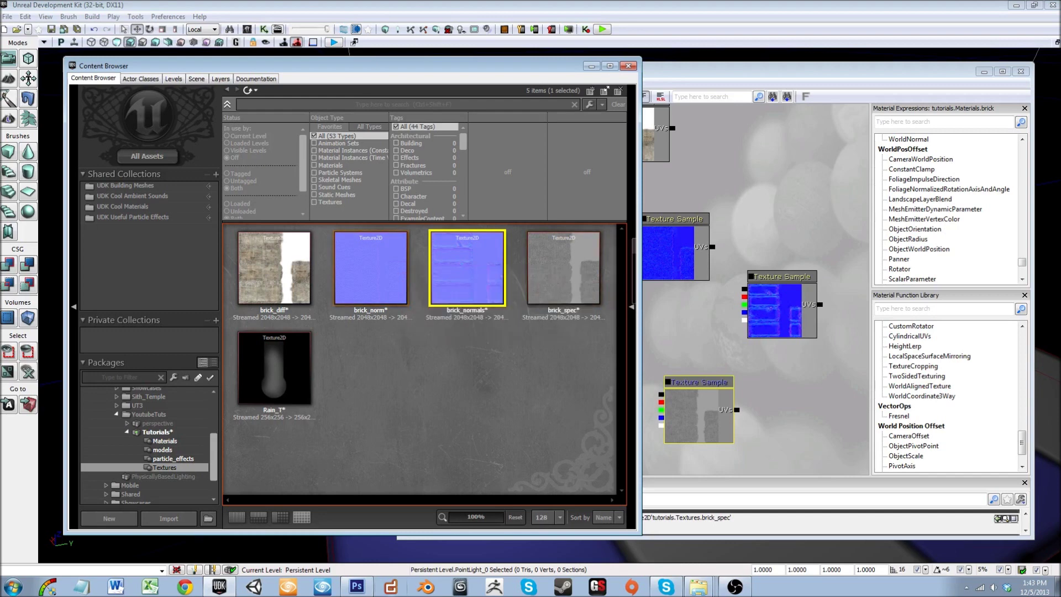
Step: Move the brick_diff sample farther from the material node and widen the preview pane
{"action": "left_click_drag", "start_coordinate": [691, 326], "coordinate": [717, 346]}
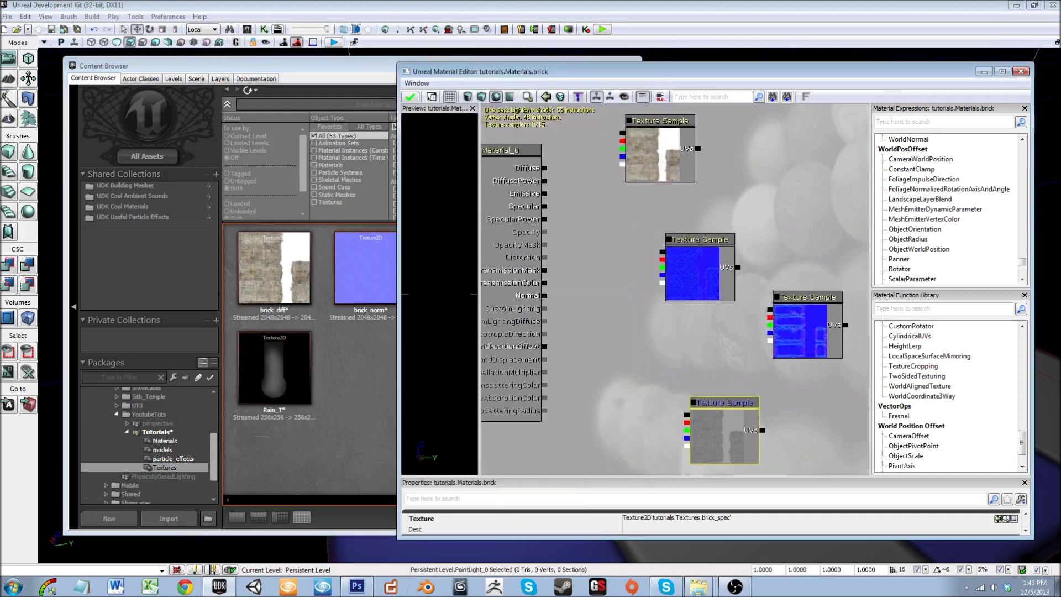
{"action": "scroll", "coordinate": [664, 288], "scroll_direction": "down", "scroll_amount": 5}
{"action": "scroll", "coordinate": [533, 342], "scroll_direction": "up", "scroll_amount": 3}
{"action": "left_click_drag", "start_coordinate": [534, 341], "coordinate": [542, 405]}
{"action": "left_click_drag", "start_coordinate": [638, 142], "coordinate": [753, 123], "text": "ctrl"}
{"action": "left_click_drag", "start_coordinate": [479, 293], "coordinate": [609, 292]}
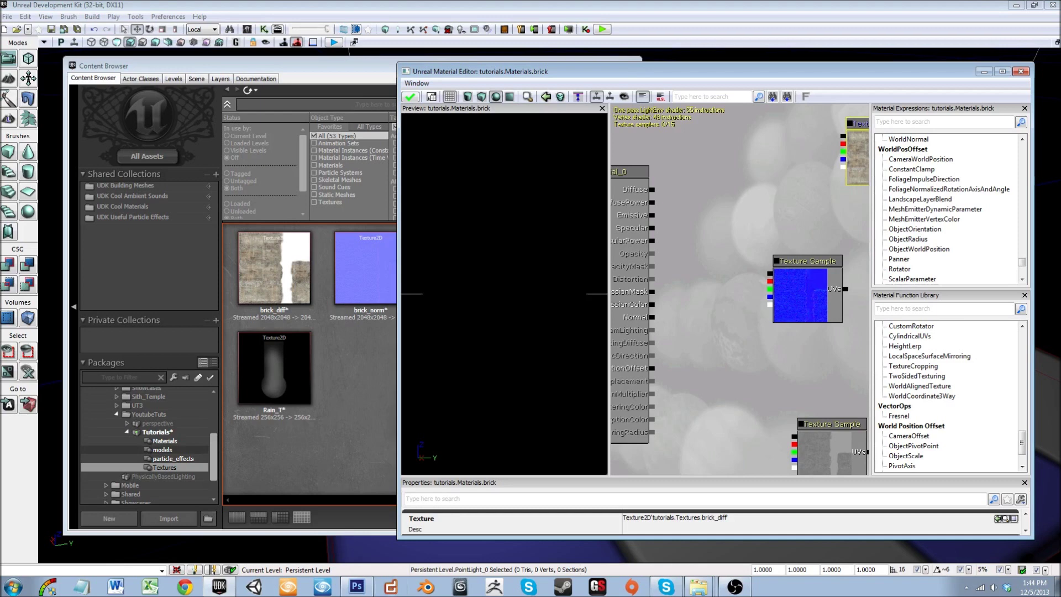
Step: Use the brick static mesh from the models group as the material's preview mesh
{"action": "left_click", "coordinate": [162, 449]}
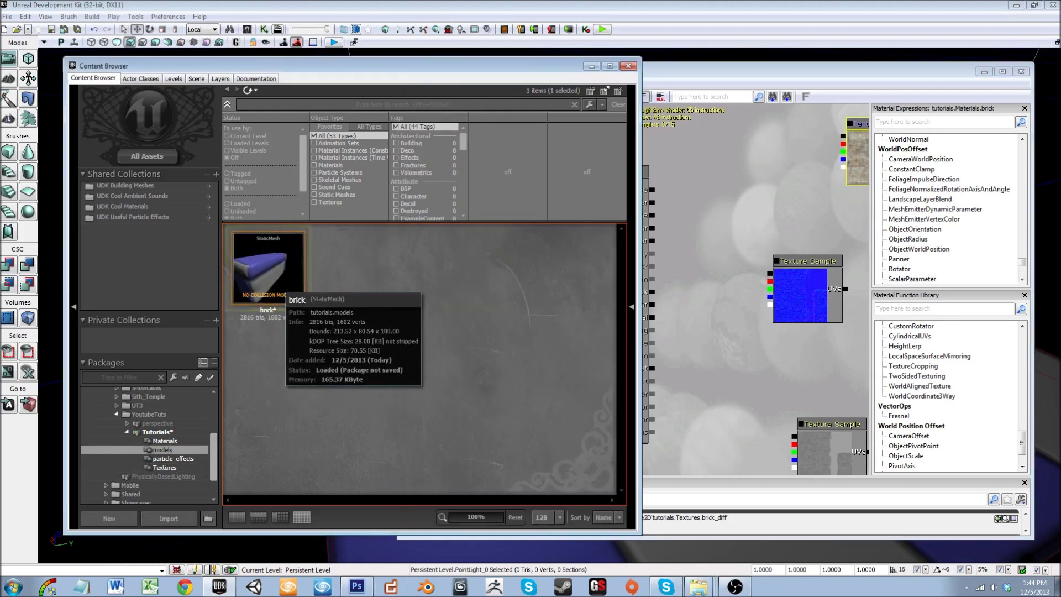
{"action": "left_click", "coordinate": [287, 296]}
{"action": "left_click", "coordinate": [679, 72]}
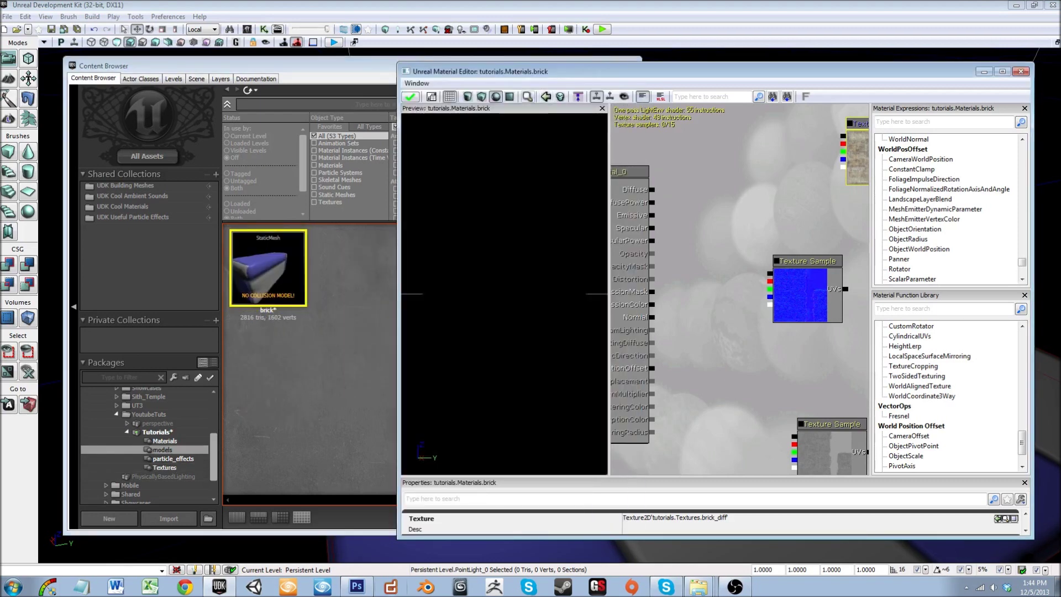
{"action": "left_click", "coordinate": [546, 97]}
{"action": "left_click_drag", "start_coordinate": [504, 276], "coordinate": [577, 329]}
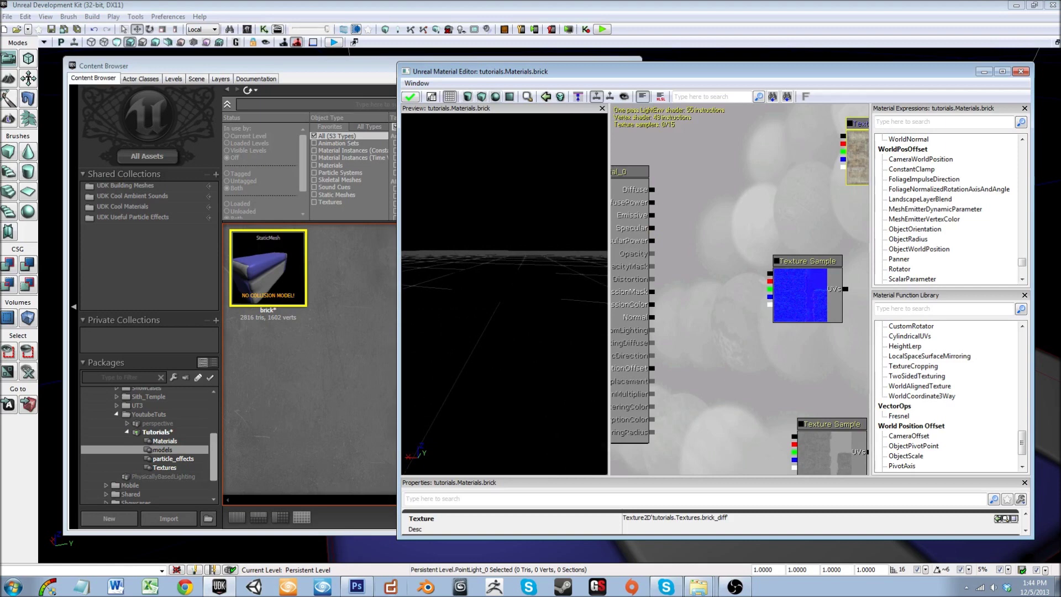
Step: Maximize the material editor and connect the brick_diff sample's main output to the material's Diffuse input
{"action": "left_click_drag", "start_coordinate": [741, 182], "coordinate": [688, 195]}
{"action": "left_click_drag", "start_coordinate": [790, 149], "coordinate": [644, 217]}
{"action": "left_click_drag", "start_coordinate": [644, 216], "coordinate": [646, 218]}
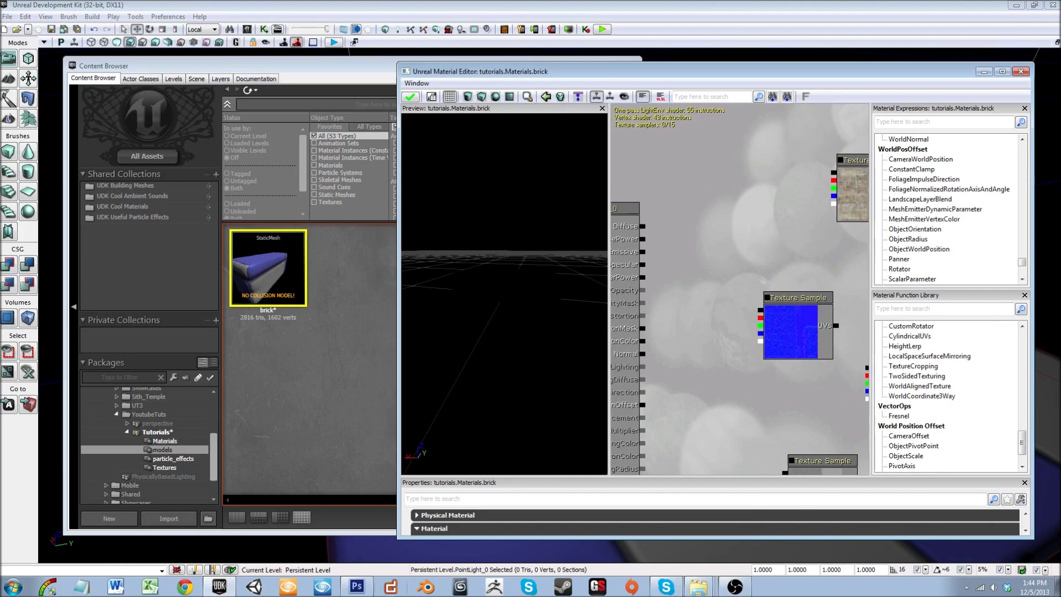
{"action": "left_click", "coordinate": [1003, 71]}
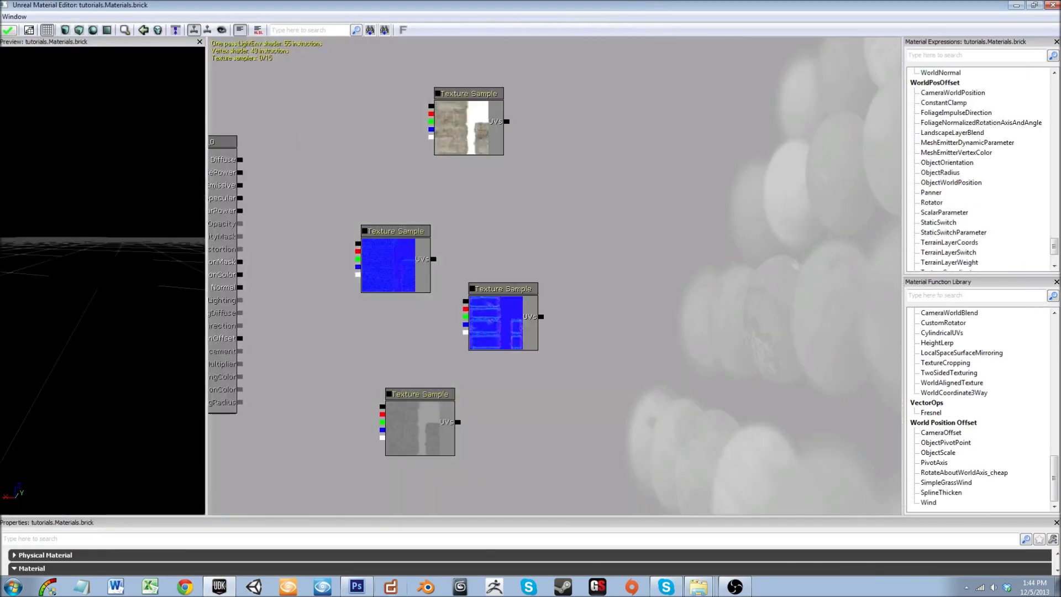
{"action": "left_click_drag", "start_coordinate": [360, 133], "coordinate": [462, 148]}
{"action": "left_click_drag", "start_coordinate": [533, 121], "coordinate": [342, 175]}
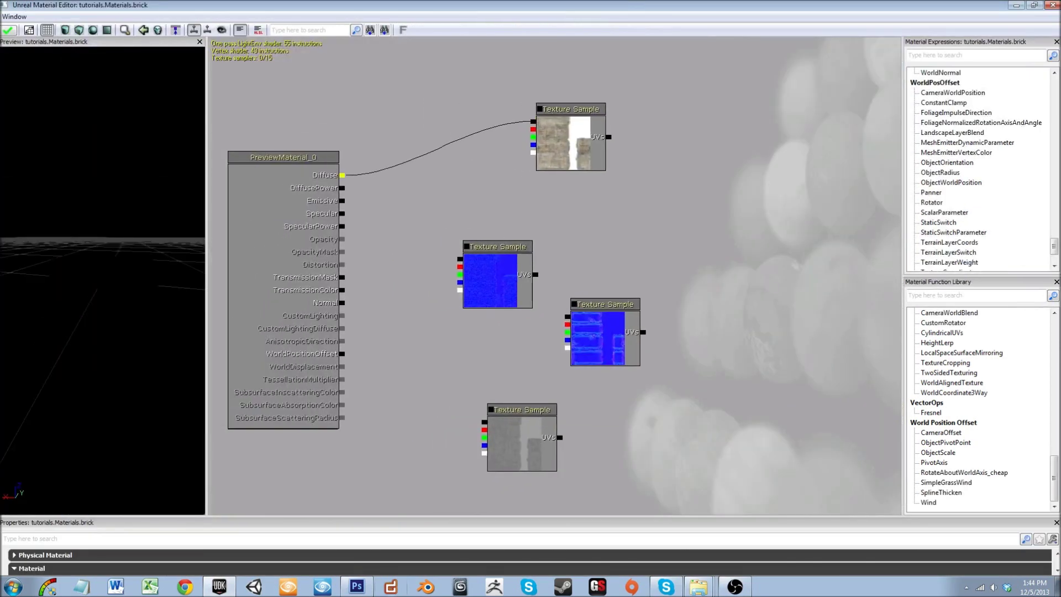
Step: Widen the preview pane and orbit and zoom the brick until the whole mesh is in view
{"action": "left_click_drag", "start_coordinate": [206, 276], "coordinate": [390, 277]}
{"action": "left_click_drag", "start_coordinate": [249, 276], "coordinate": [221, 205]}
{"action": "right_click_drag", "start_coordinate": [221, 205], "coordinate": [221, 150]}
{"action": "left_click_drag", "start_coordinate": [221, 149], "coordinate": [210, 150]}
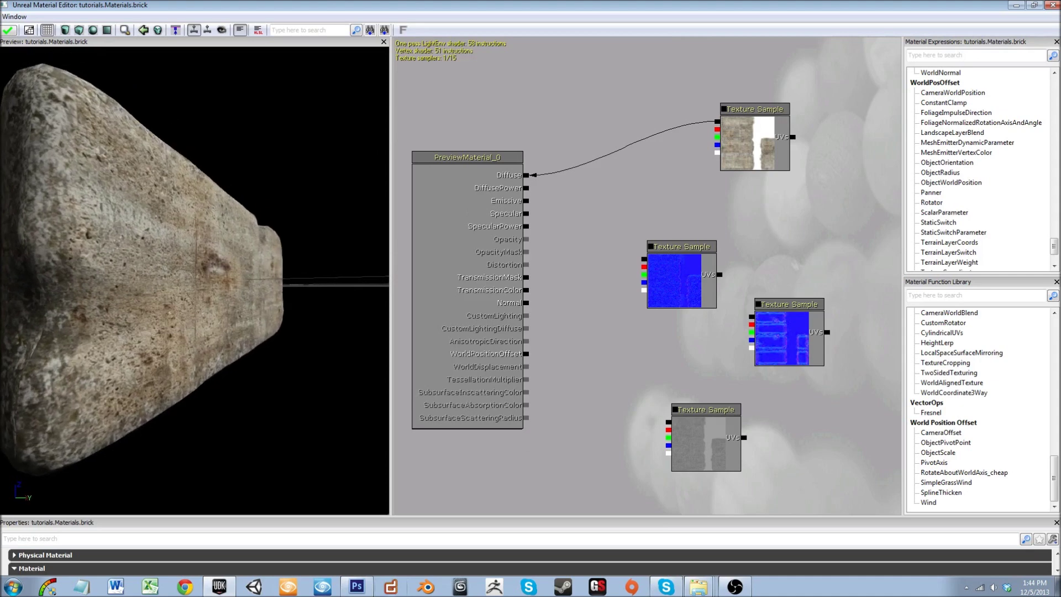
{"action": "left_click_drag", "start_coordinate": [211, 149], "coordinate": [224, 213]}
{"action": "right_click_drag", "start_coordinate": [223, 213], "coordinate": [224, 271]}
{"action": "left_click_drag", "start_coordinate": [224, 270], "coordinate": [213, 231]}
Step: Move the brick_norm sample directly above the brick_normals sample and select both
{"action": "left_click", "coordinate": [682, 247]}
{"action": "left_click_drag", "start_coordinate": [683, 247], "coordinate": [788, 232], "text": "ctrl"}
{"action": "left_click_drag", "start_coordinate": [711, 204], "coordinate": [884, 332], "text": "ctrl+alt"}
{"action": "left_click_drag", "start_coordinate": [885, 332], "coordinate": [855, 275]}
Step: Place the brick_spec sample beneath the diffuse sample, connect it to Specular and check the brick preview
{"action": "left_click", "coordinate": [676, 382]}
{"action": "left_click_drag", "start_coordinate": [676, 381], "coordinate": [668, 165], "text": "ctrl"}
{"action": "left_click_drag", "start_coordinate": [778, 178], "coordinate": [724, 389], "text": "ctrl+alt"}
{"action": "left_click", "coordinate": [663, 169]}
{"action": "left_click_drag", "start_coordinate": [663, 169], "coordinate": [497, 156], "text": "ctrl"}
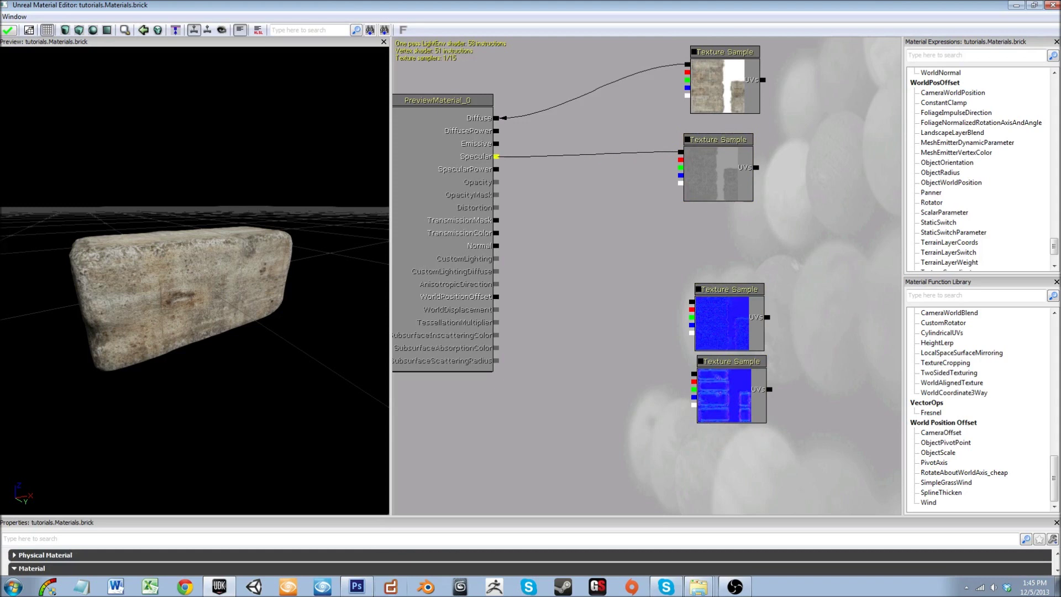
{"action": "left_click_drag", "start_coordinate": [553, 210], "coordinate": [567, 246]}
{"action": "left_click_drag", "start_coordinate": [221, 287], "coordinate": [195, 245]}
{"action": "left_click_drag", "start_coordinate": [733, 176], "coordinate": [737, 167]}
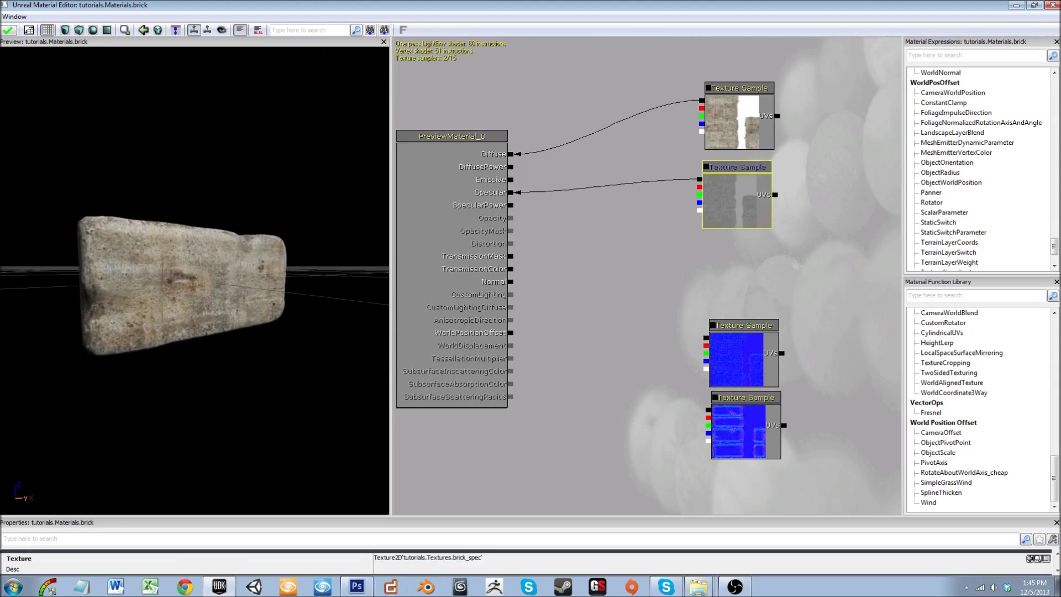
Step: Add a Constant node below the specular sample and connect it to SpecularPower
{"action": "left_click_drag", "start_coordinate": [687, 328], "coordinate": [786, 411]}
{"action": "left_click", "coordinate": [787, 412]}
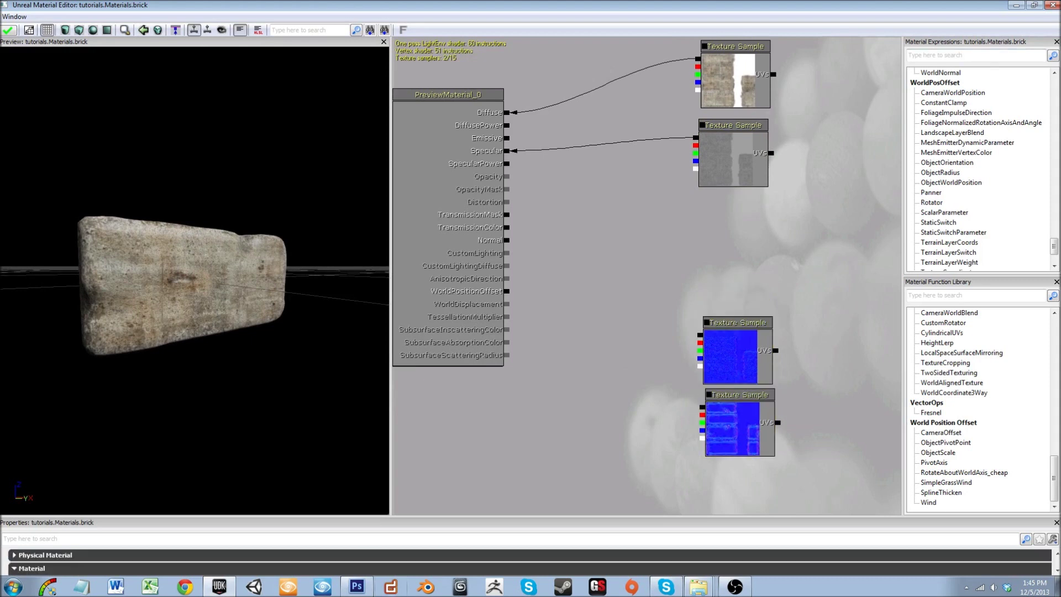
{"action": "key", "text": "1"}
{"action": "left_click", "coordinate": [710, 226]}
{"action": "left_click_drag", "start_coordinate": [710, 226], "coordinate": [506, 164], "text": "ctrl"}
Step: Enlarge the properties area, set the SpecularPower constant's R value to 15 and inspect the brick preview
{"action": "left_click_drag", "start_coordinate": [210, 276], "coordinate": [272, 268]}
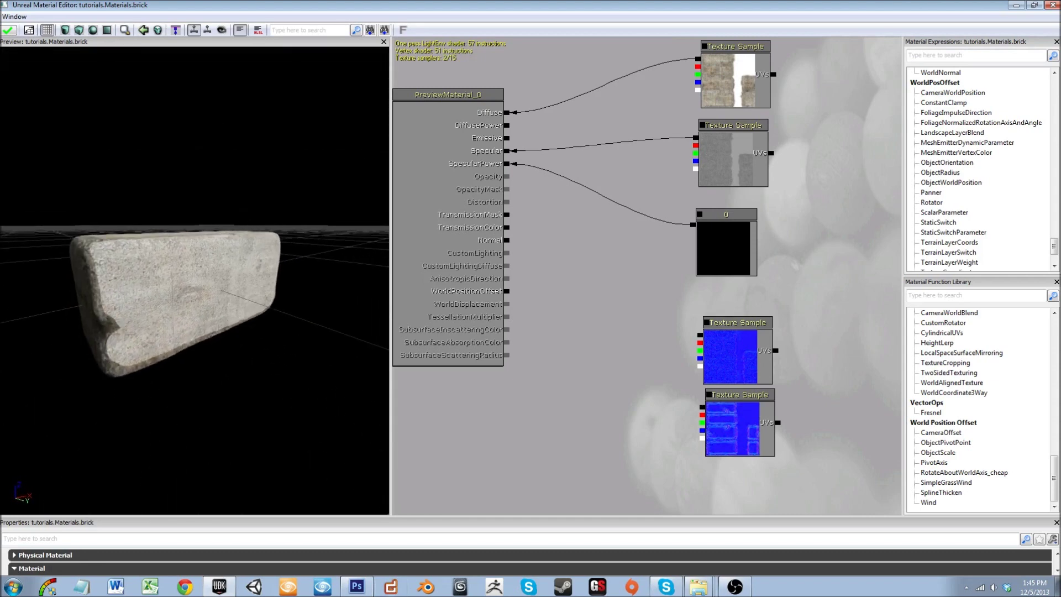
{"action": "left_click", "coordinate": [727, 214]}
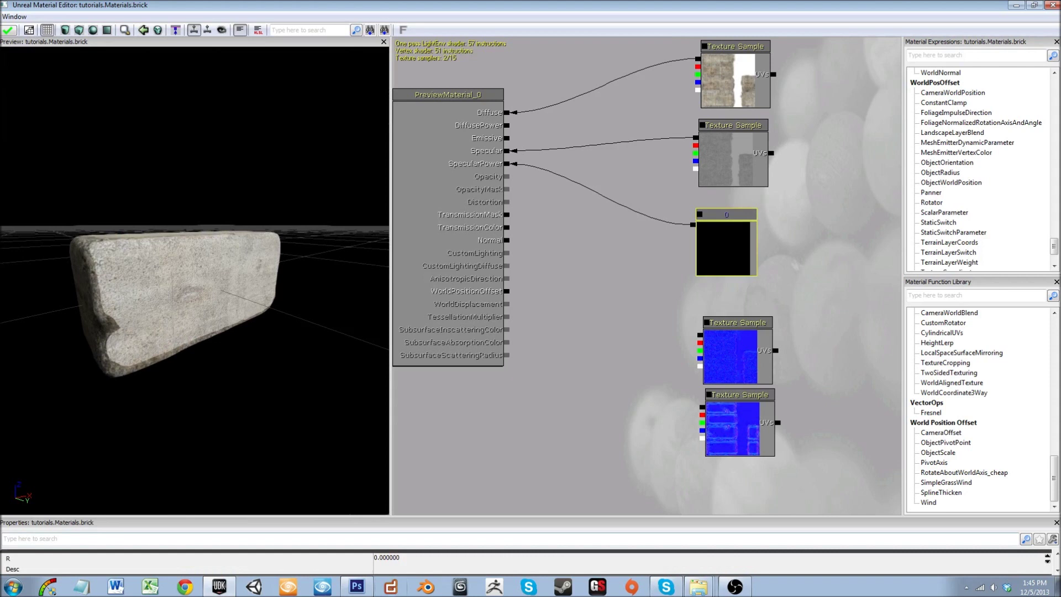
{"action": "left_click_drag", "start_coordinate": [531, 517], "coordinate": [530, 493]}
{"action": "left_click", "coordinate": [387, 533]}
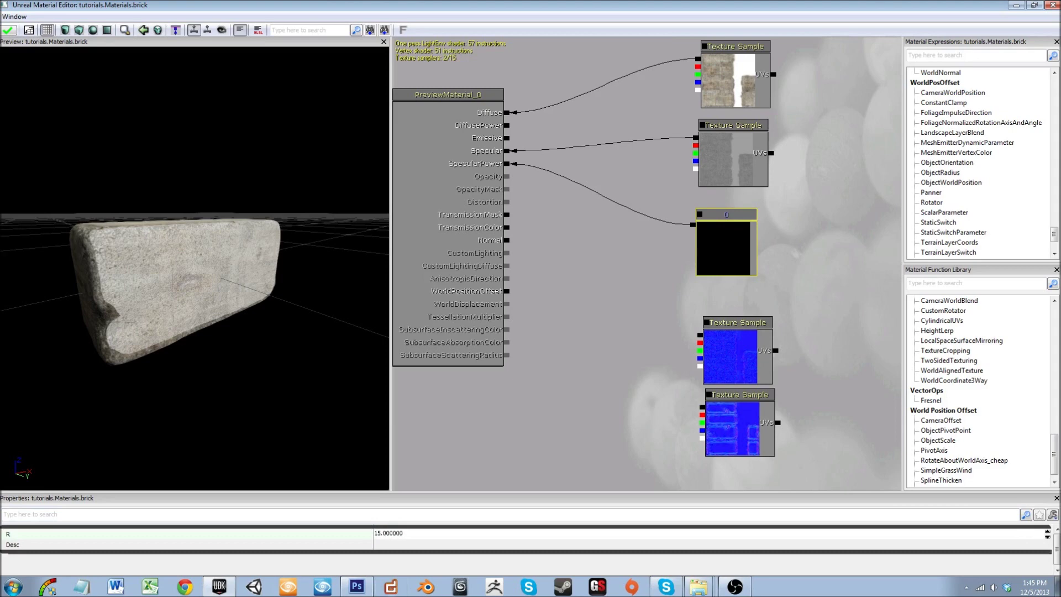
{"action": "left_click_drag", "start_coordinate": [227, 310], "coordinate": [165, 307]}
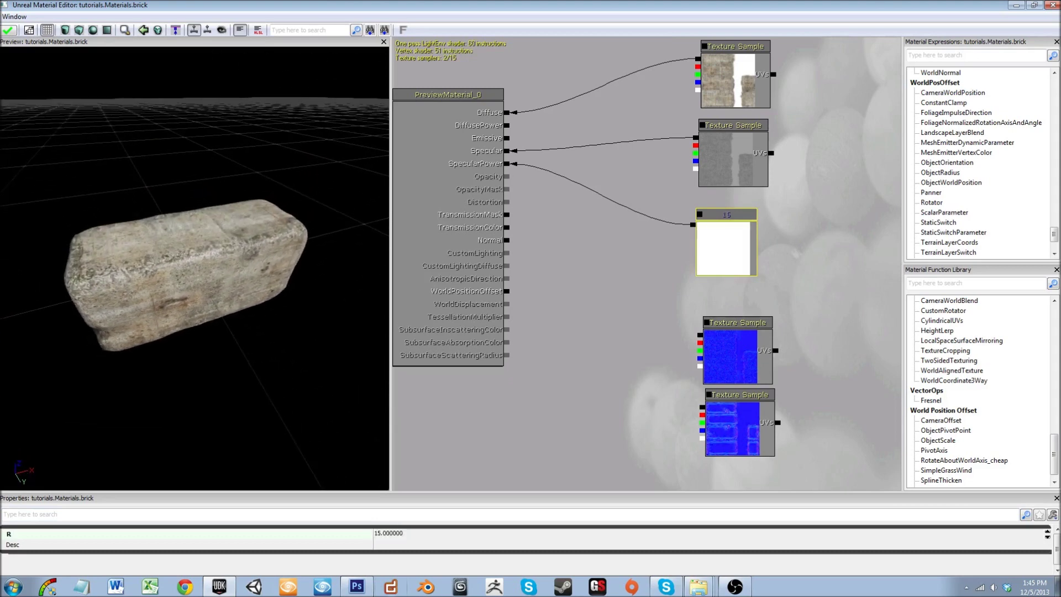
Step: Try an R value of 50 for the SpecularPower constant, settle on 30, and check the brick preview
{"action": "left_click", "coordinate": [389, 533]}
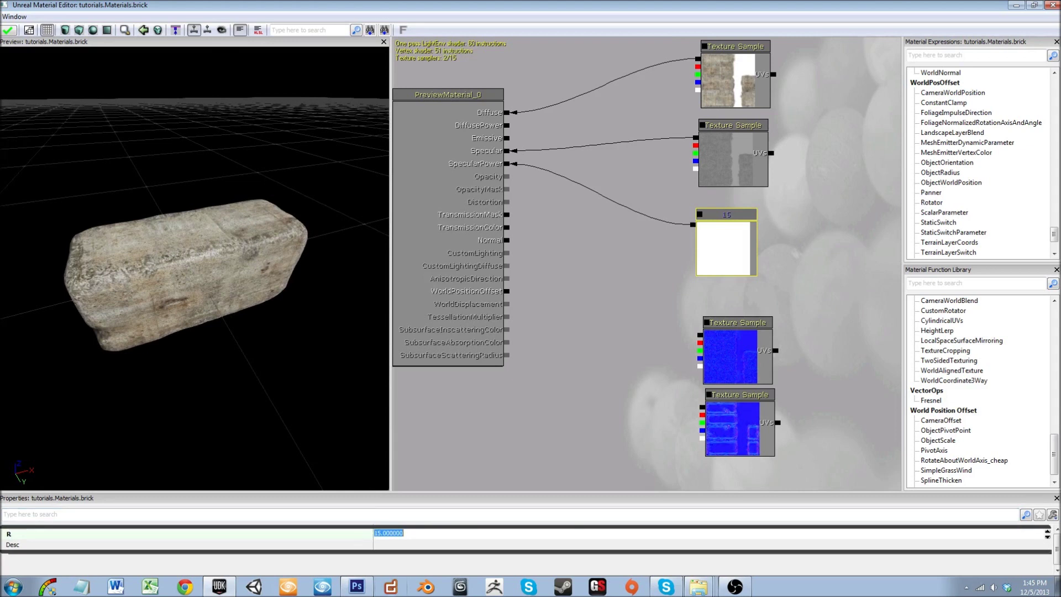
{"action": "left_click_drag", "start_coordinate": [182, 293], "coordinate": [234, 197]}
{"action": "left_click", "coordinate": [390, 533]}
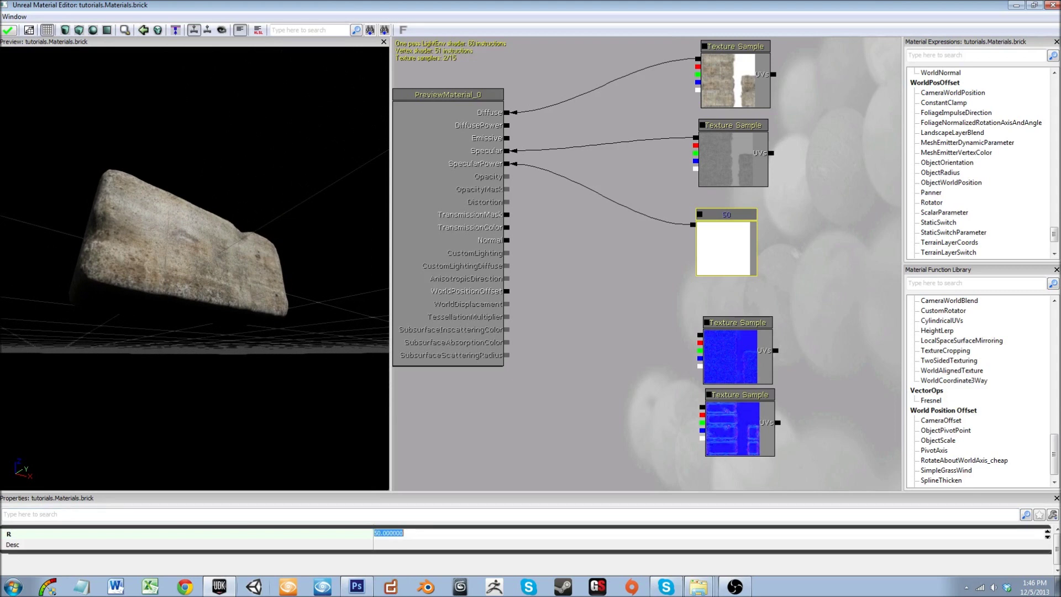
{"action": "key", "text": "Return"}
{"action": "left_click_drag", "start_coordinate": [222, 210], "coordinate": [213, 263]}
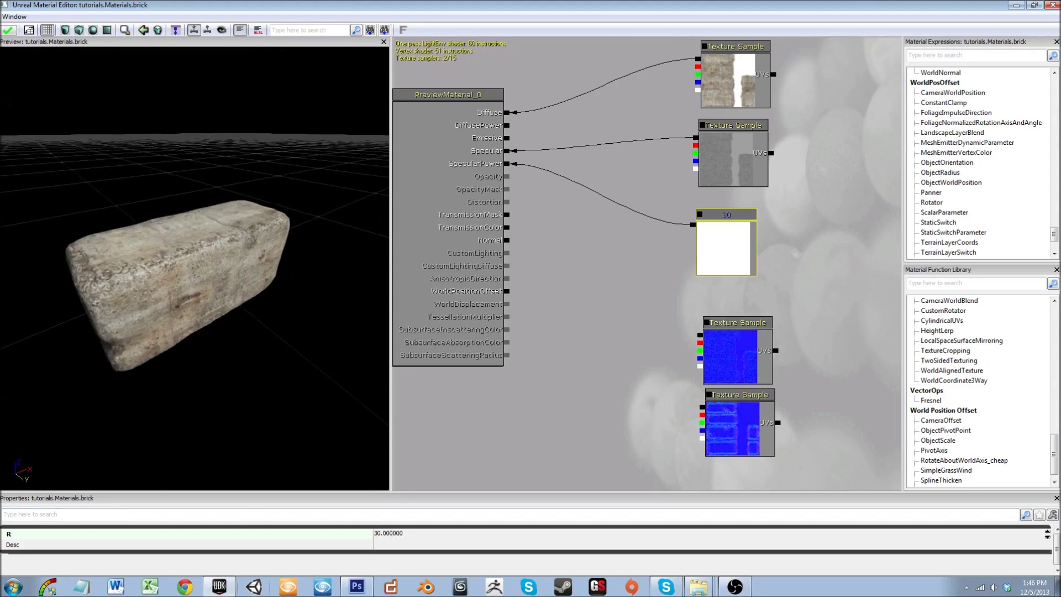
Step: Shift the two normal-map samples away from the material node and insert an Add math node in the gap
{"action": "left_click_drag", "start_coordinate": [636, 332], "coordinate": [655, 277]}
{"action": "left_click_drag", "start_coordinate": [680, 196], "coordinate": [755, 195], "text": "ctrl"}
{"action": "left_click", "coordinate": [625, 248]}
{"action": "left_click_drag", "start_coordinate": [624, 248], "coordinate": [641, 276]}
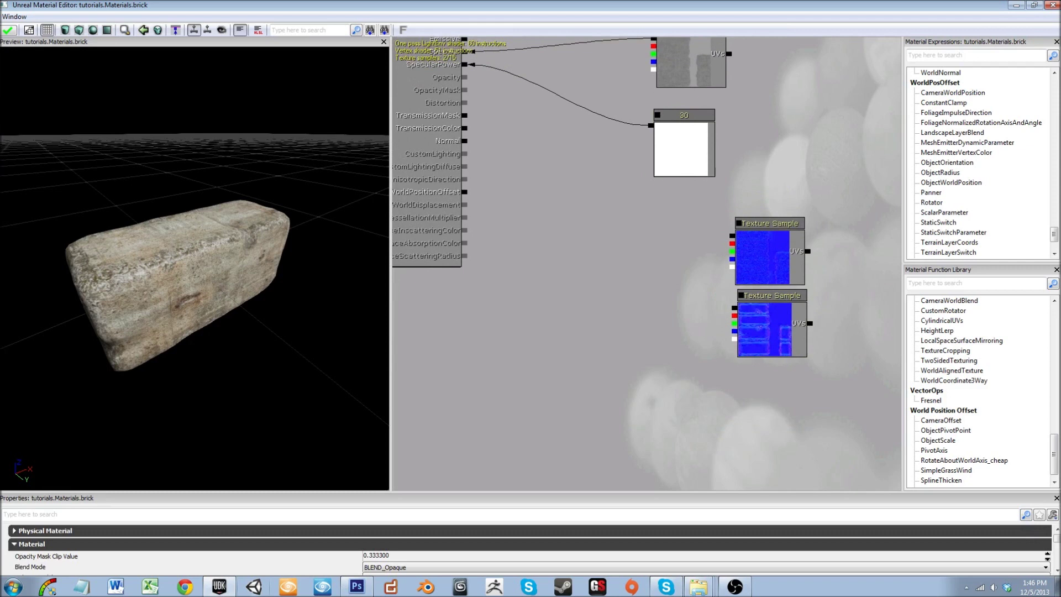
{"action": "right_click", "coordinate": [592, 273]}
{"action": "mouse_move", "coordinate": [619, 413]}
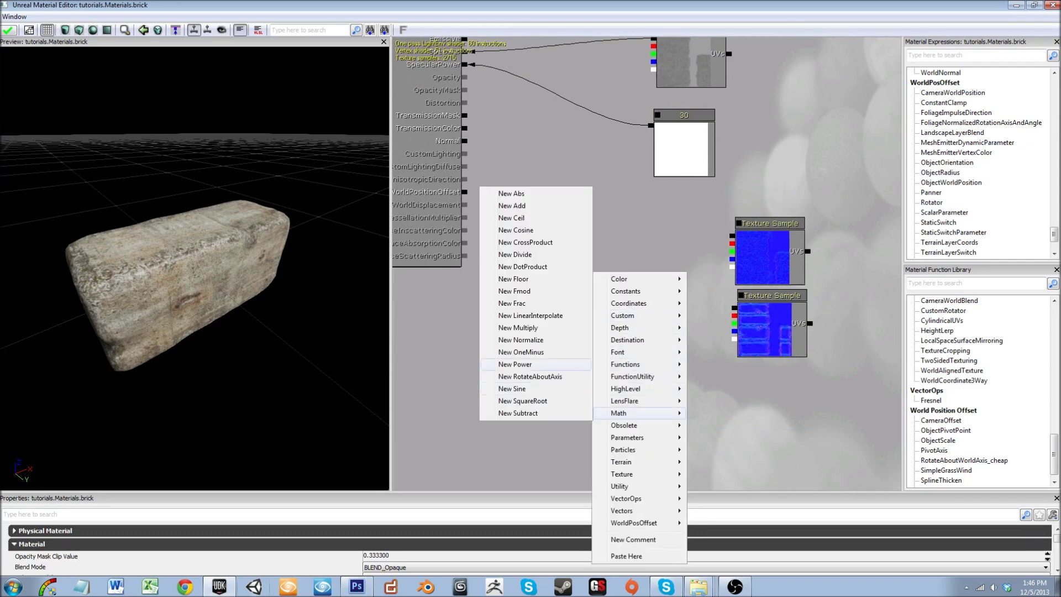
{"action": "left_click", "coordinate": [512, 205]}
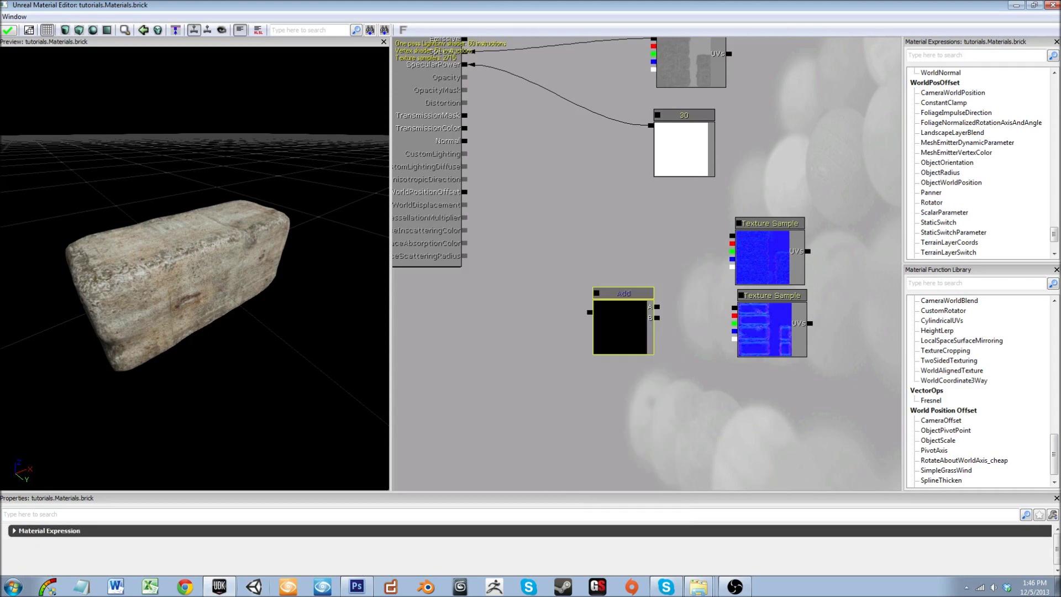
Step: Connect the two normal-map samples to the Add node's A and B inputs and wire its output to the material's Normal
{"action": "left_click_drag", "start_coordinate": [623, 294], "coordinate": [629, 253]}
{"action": "left_click_drag", "start_coordinate": [732, 236], "coordinate": [663, 278]}
{"action": "left_click_drag", "start_coordinate": [677, 302], "coordinate": [720, 353]}
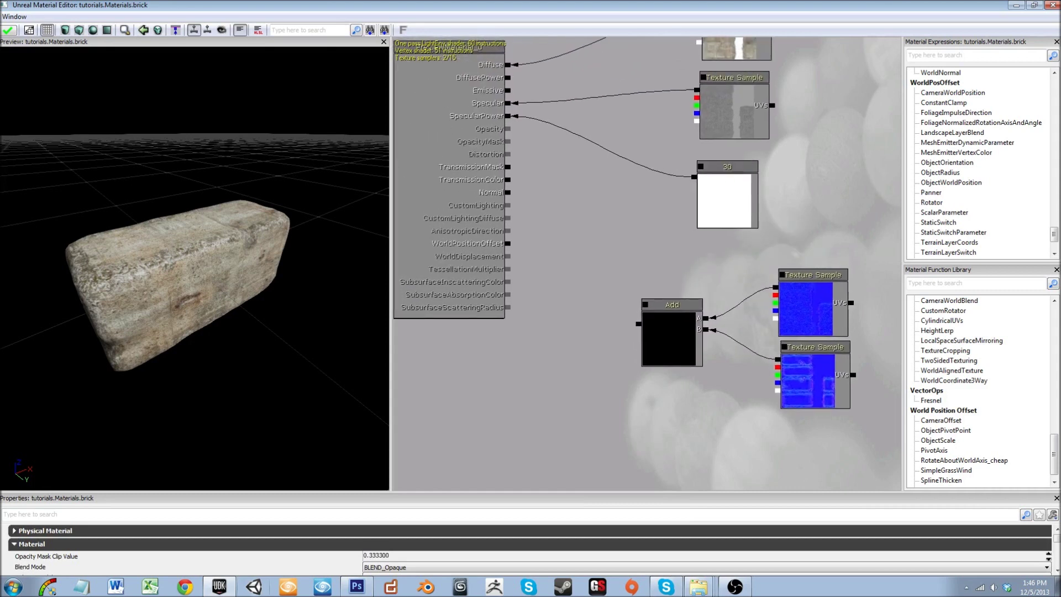
{"action": "left_click_drag", "start_coordinate": [638, 323], "coordinate": [507, 192]}
{"action": "left_click_drag", "start_coordinate": [221, 276], "coordinate": [157, 249]}
{"action": "left_click_drag", "start_coordinate": [581, 387], "coordinate": [575, 331]}
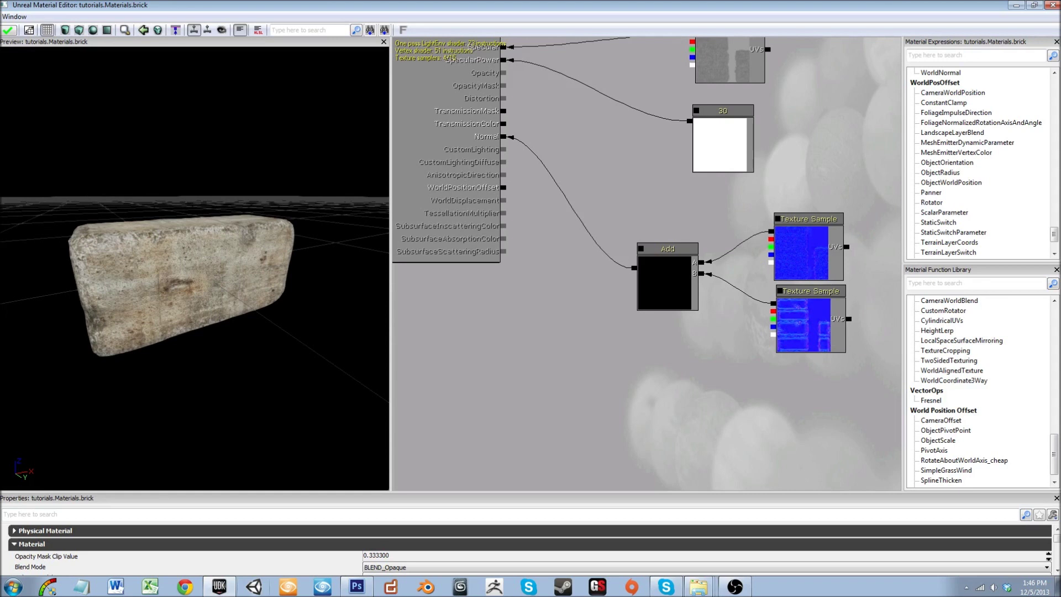
Step: Try a Lerp node below Add, with the normal maps feeding A and B and its output connected to Normal
{"action": "key", "text": "l"}
{"action": "left_click", "coordinate": [648, 351]}
{"action": "left_click_drag", "start_coordinate": [679, 357], "coordinate": [669, 343]}
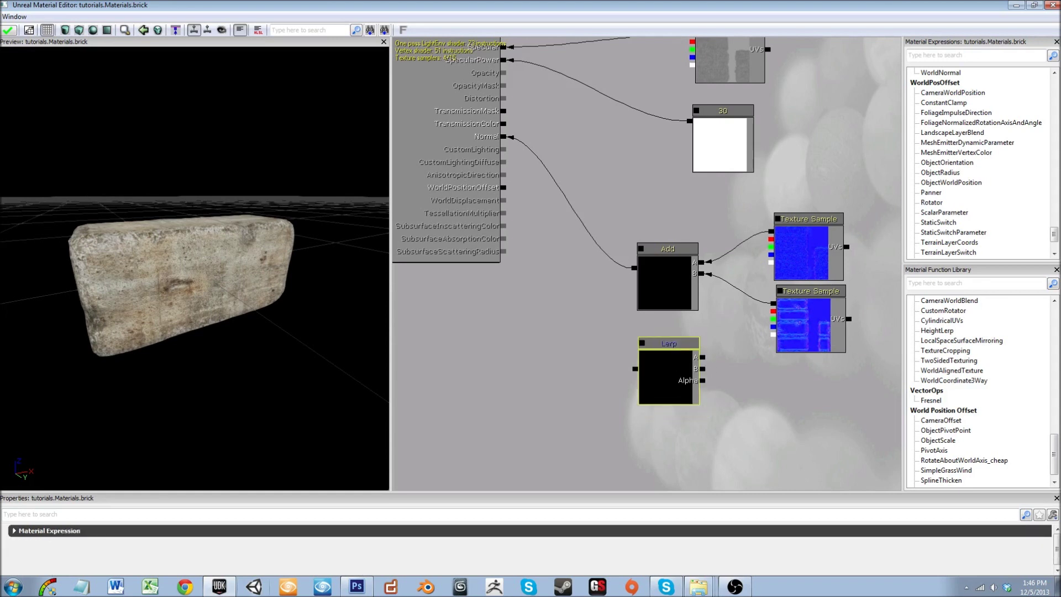
{"action": "left_click_drag", "start_coordinate": [771, 232], "coordinate": [703, 355]}
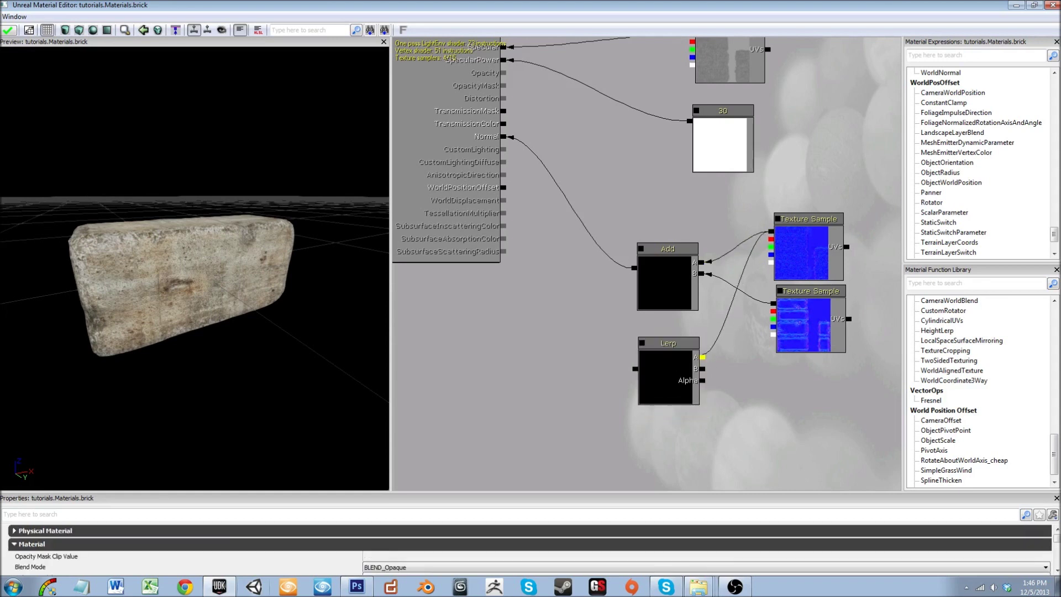
{"action": "left_click_drag", "start_coordinate": [773, 303], "coordinate": [702, 369]}
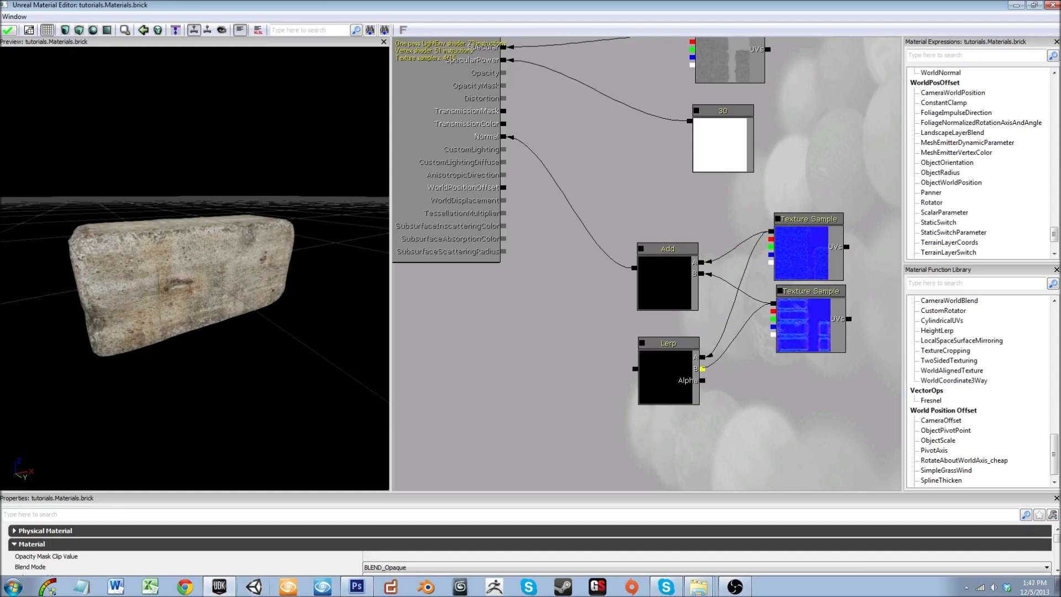
{"action": "left_click_drag", "start_coordinate": [635, 369], "coordinate": [506, 137]}
{"action": "left_click_drag", "start_coordinate": [580, 210], "coordinate": [526, 180]}
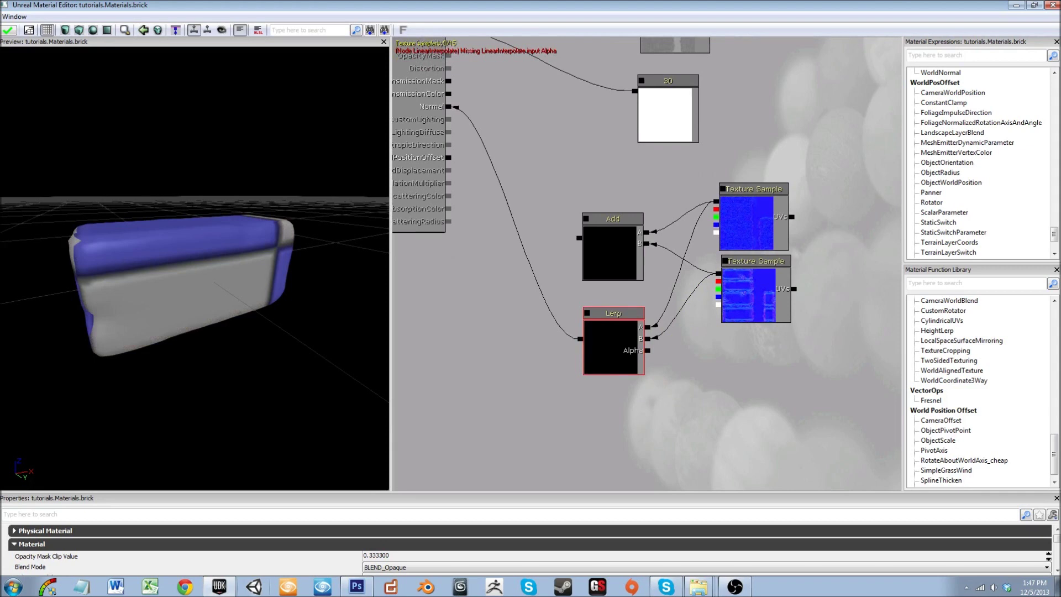
Step: Break the Lerp node's A and B links and delete the node
{"action": "right_click", "coordinate": [647, 338]}
{"action": "left_click", "coordinate": [679, 330]}
{"action": "right_click", "coordinate": [648, 327]}
{"action": "left_click", "coordinate": [680, 319]}
{"action": "left_click_drag", "start_coordinate": [675, 337], "coordinate": [685, 357]}
{"action": "left_click", "coordinate": [622, 362]}
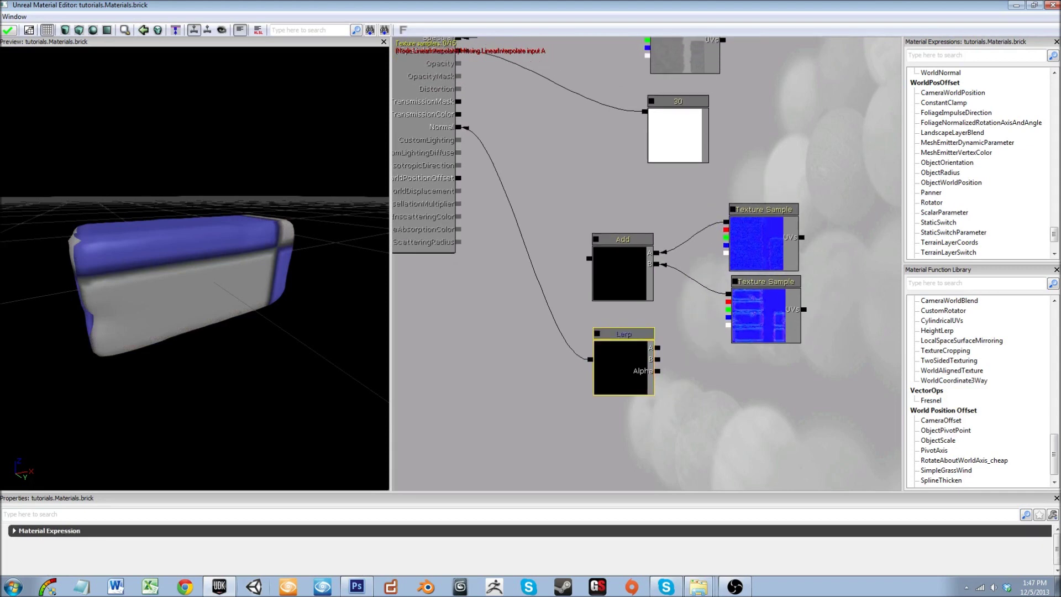
{"action": "key", "text": "Delete"}
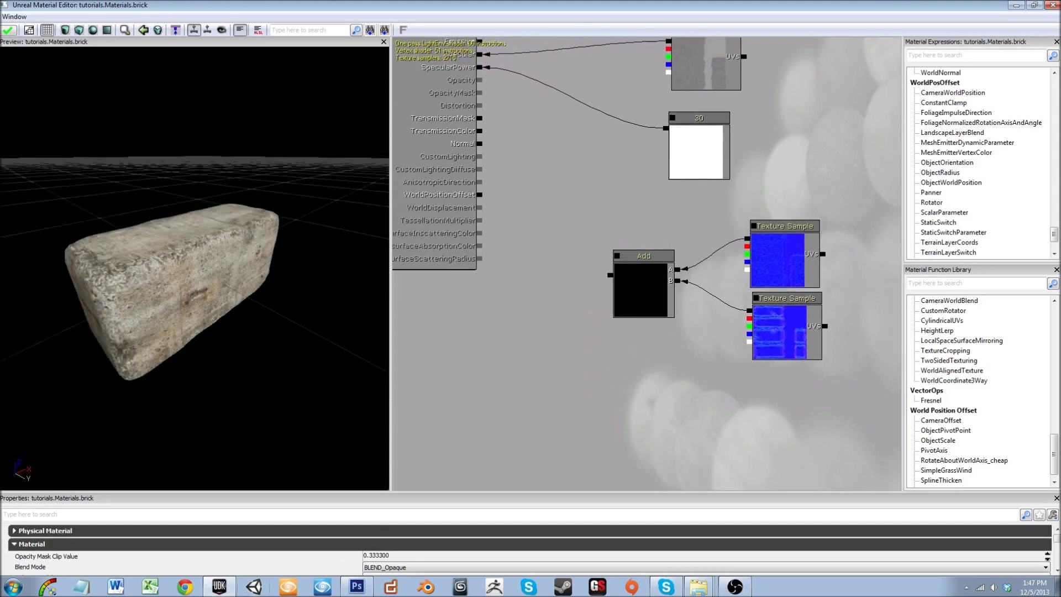
{"action": "left_click_drag", "start_coordinate": [621, 362], "coordinate": [622, 364]}
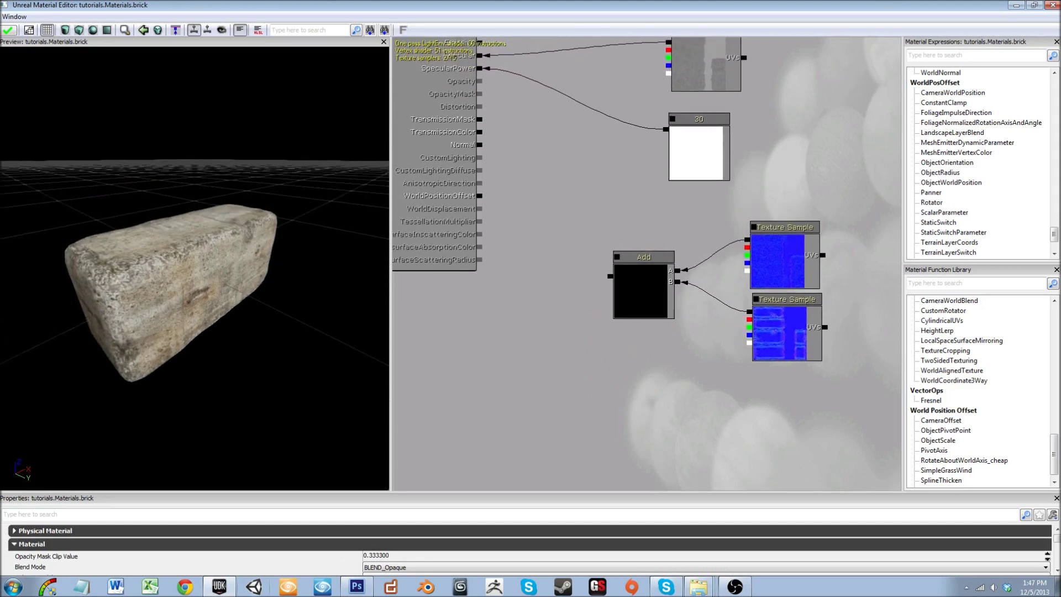
Step: Try a Multiply node below Add, fed by both normal maps and connected to Normal, and inspect the brick preview
{"action": "key", "text": "m"}
{"action": "left_click", "coordinate": [598, 342]}
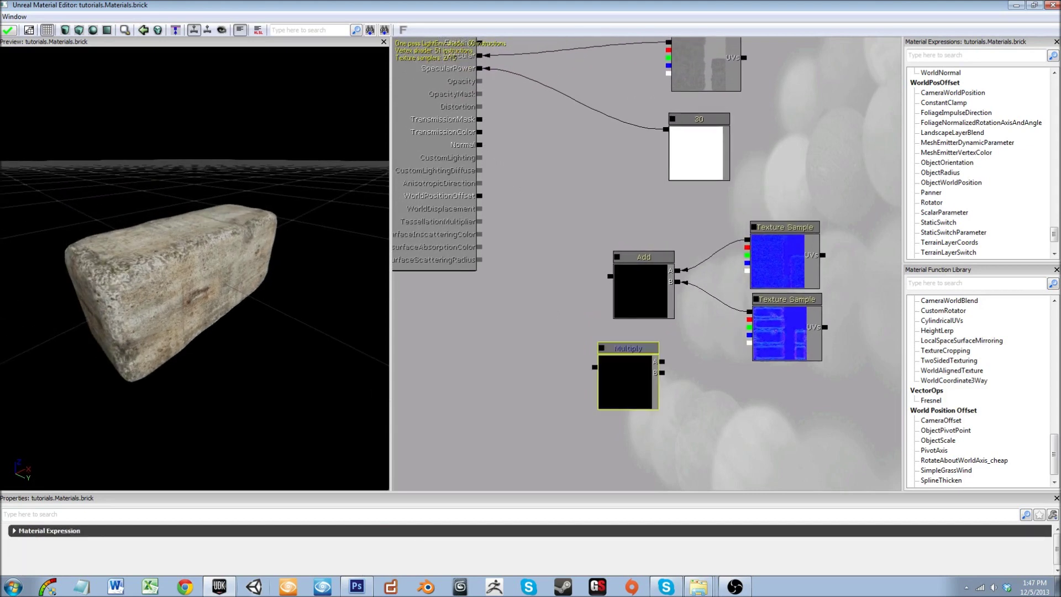
{"action": "left_click_drag", "start_coordinate": [625, 380], "coordinate": [643, 376], "text": "ctrl"}
{"action": "left_click_drag", "start_coordinate": [747, 240], "coordinate": [680, 357]}
{"action": "left_click_drag", "start_coordinate": [749, 312], "coordinate": [680, 368]}
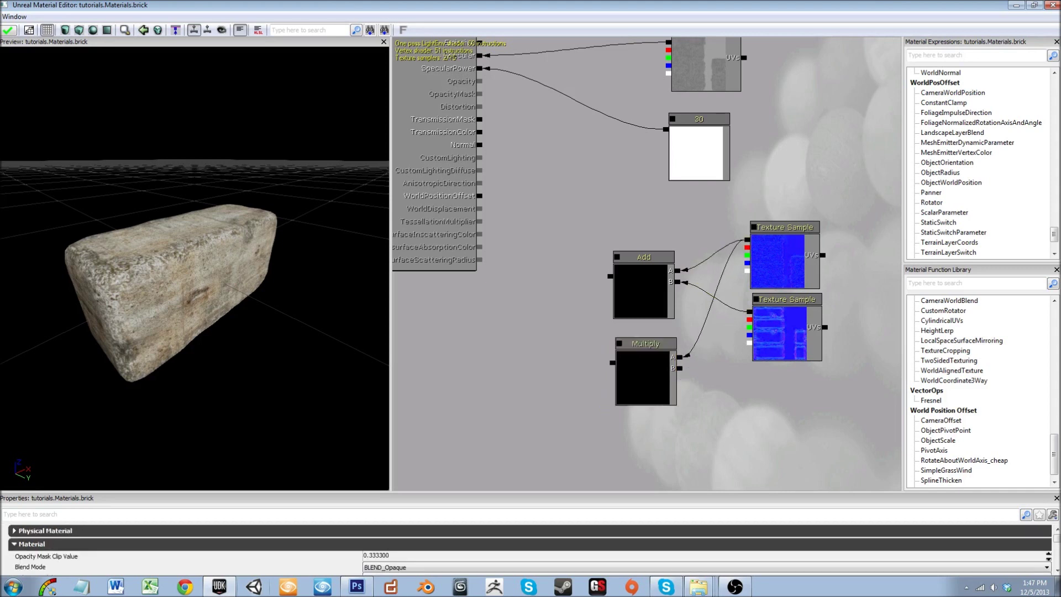
{"action": "left_click_drag", "start_coordinate": [750, 312], "coordinate": [681, 367]}
{"action": "left_click_drag", "start_coordinate": [749, 311], "coordinate": [681, 368]}
{"action": "left_click_drag", "start_coordinate": [560, 327], "coordinate": [480, 145]}
{"action": "left_click_drag", "start_coordinate": [232, 276], "coordinate": [144, 293]}
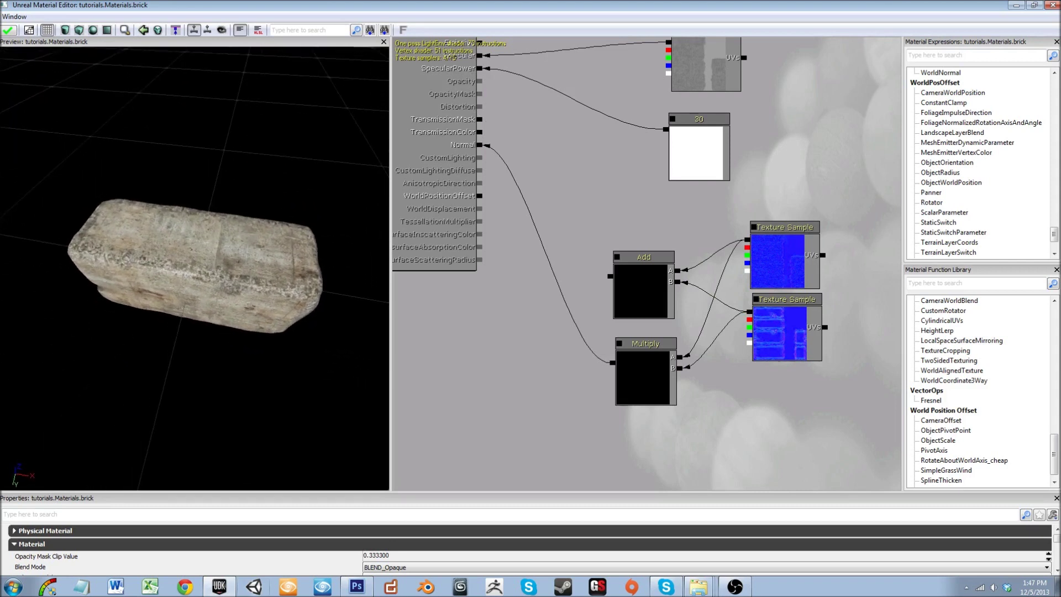
Step: Preview the Multiply node's output and check its expression properties before deleting the node
{"action": "left_click", "coordinate": [619, 344]}
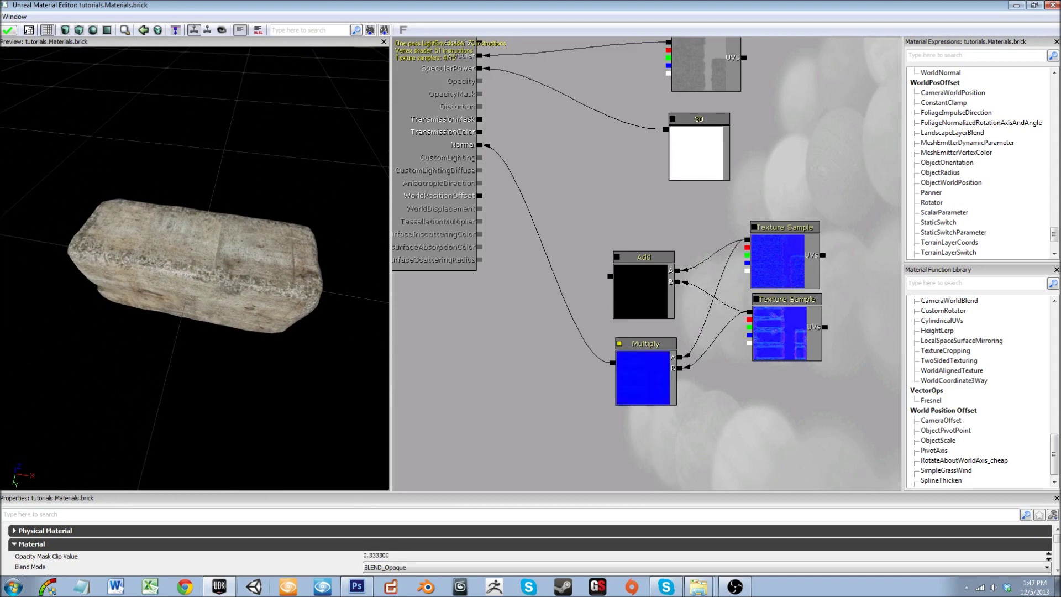
{"action": "left_click", "coordinate": [643, 375]}
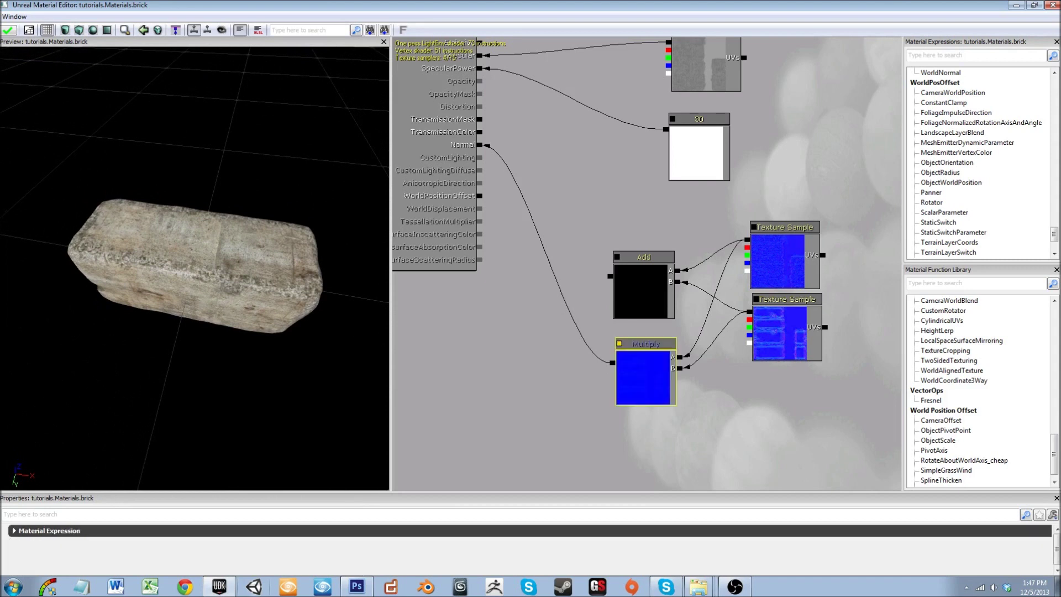
{"action": "left_click", "coordinate": [16, 530]}
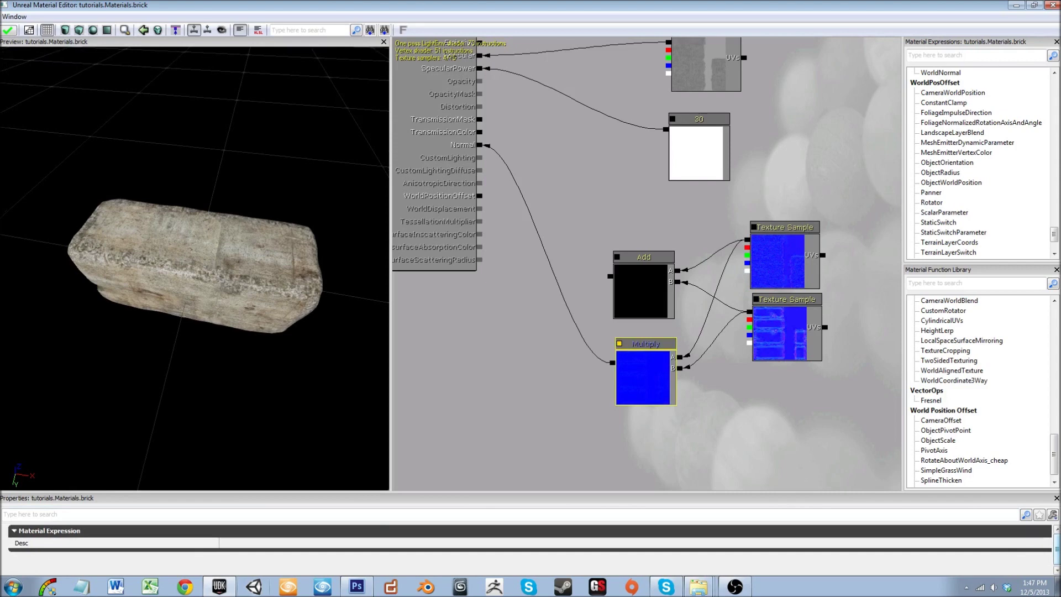
{"action": "left_click_drag", "start_coordinate": [608, 215], "coordinate": [589, 199]}
{"action": "left_click_drag", "start_coordinate": [195, 276], "coordinate": [271, 208]}
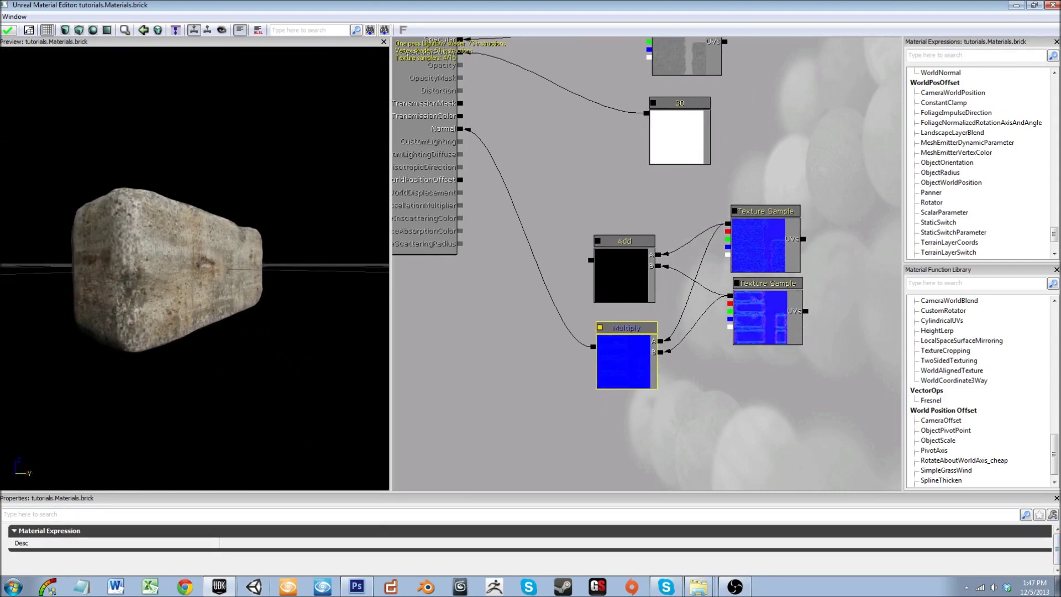
{"action": "key", "text": "Delete"}
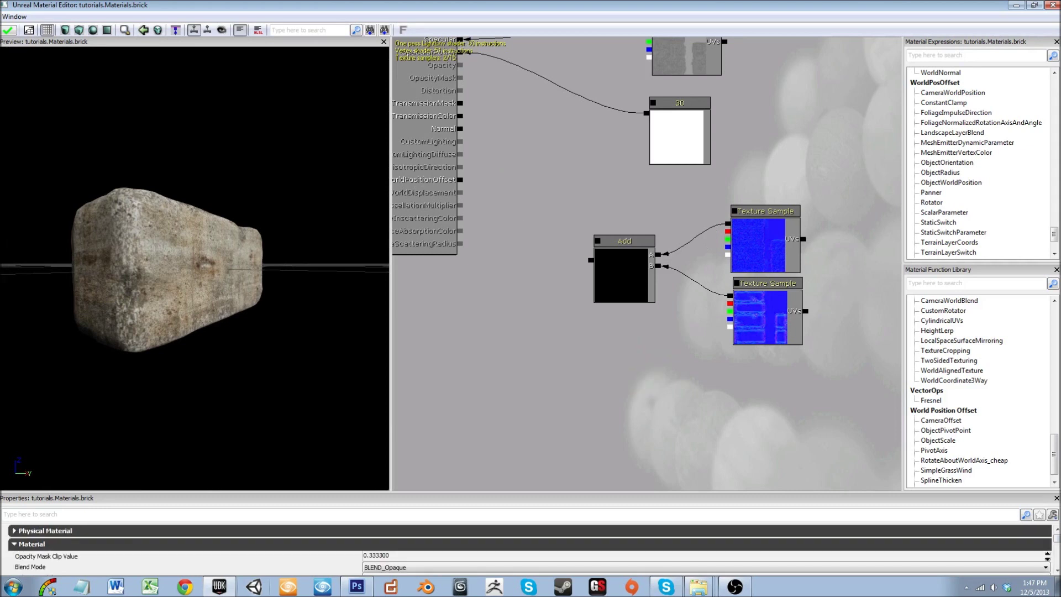
Step: Connect the Add node's output to the material's Normal input again and apply the material changes
{"action": "left_click", "coordinate": [8, 30]}
{"action": "left_click_drag", "start_coordinate": [195, 238], "coordinate": [145, 288]}
{"action": "left_click_drag", "start_coordinate": [195, 260], "coordinate": [166, 298]}
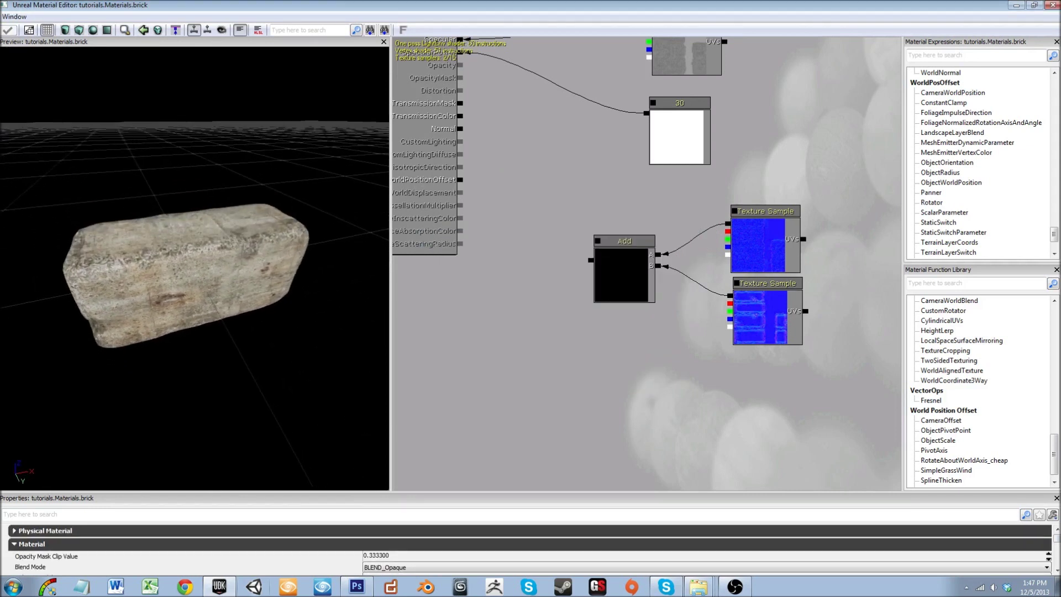
{"action": "left_click_drag", "start_coordinate": [590, 260], "coordinate": [460, 128]}
{"action": "left_click_drag", "start_coordinate": [204, 265], "coordinate": [254, 213]}
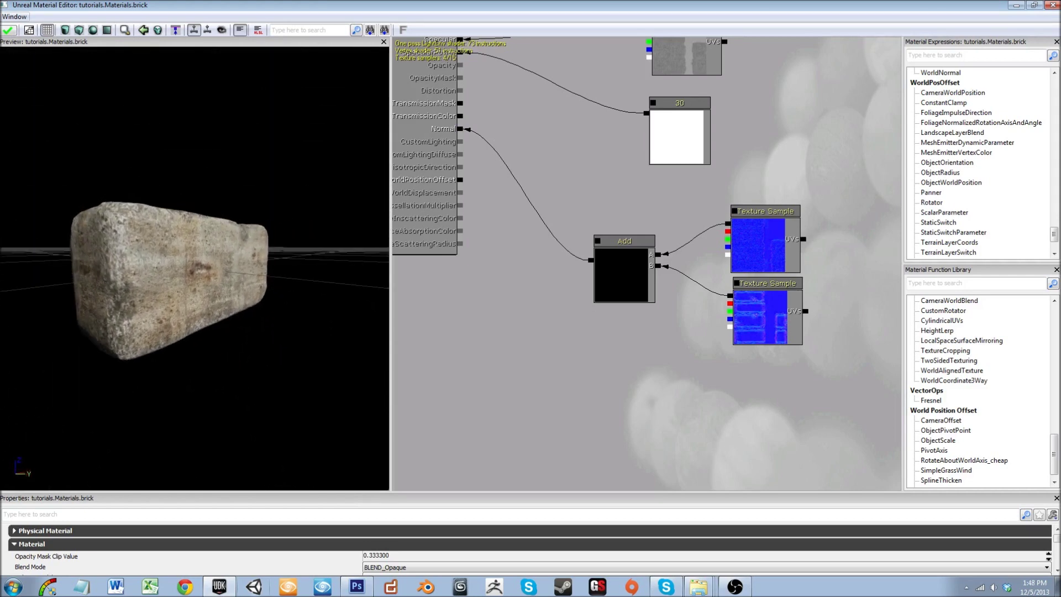
{"action": "left_click", "coordinate": [8, 30]}
{"action": "left_click_drag", "start_coordinate": [193, 271], "coordinate": [183, 285]}
{"action": "left_click_drag", "start_coordinate": [597, 183], "coordinate": [579, 344]}
{"action": "scroll", "coordinate": [572, 316], "scroll_direction": "down", "scroll_amount": 2}
{"action": "left_click_drag", "start_coordinate": [696, 252], "coordinate": [774, 192]}
{"action": "scroll", "coordinate": [711, 285], "scroll_direction": "up", "scroll_amount": 2}
{"action": "left_click_drag", "start_coordinate": [237, 265], "coordinate": [278, 265]}
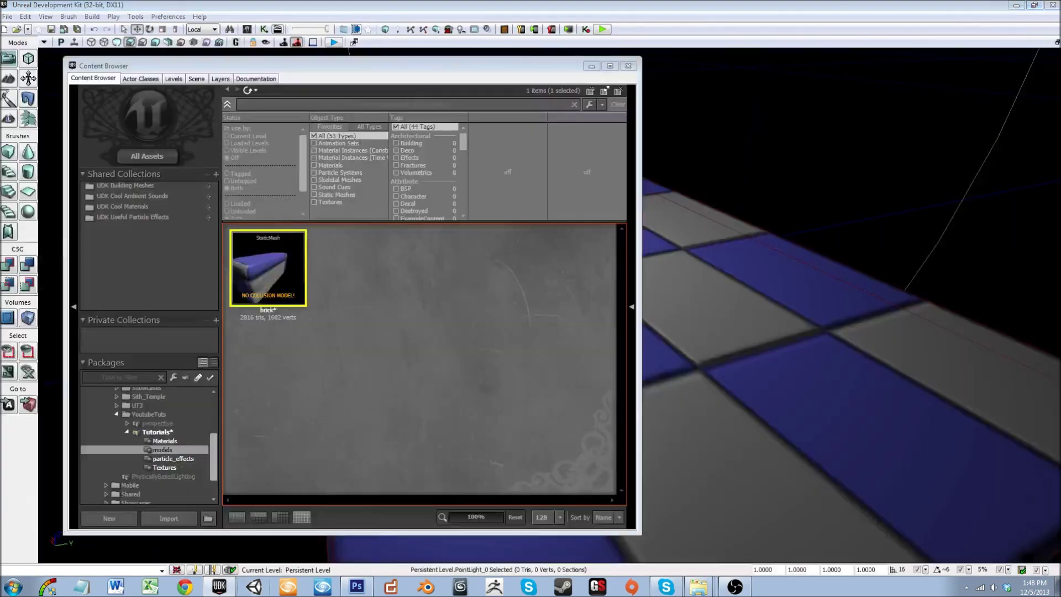
Step: Assign the brick material to the first LOD element of the brick static mesh, check the model and close its editor
{"action": "double_click", "coordinate": [269, 268]}
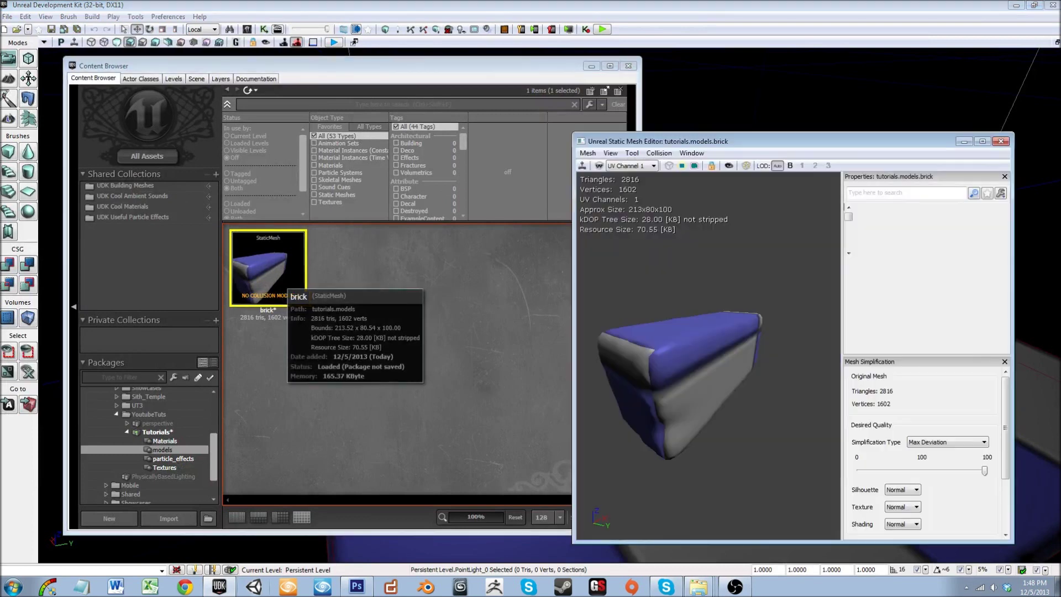
{"action": "left_click", "coordinate": [164, 468]}
{"action": "left_click", "coordinate": [164, 442]}
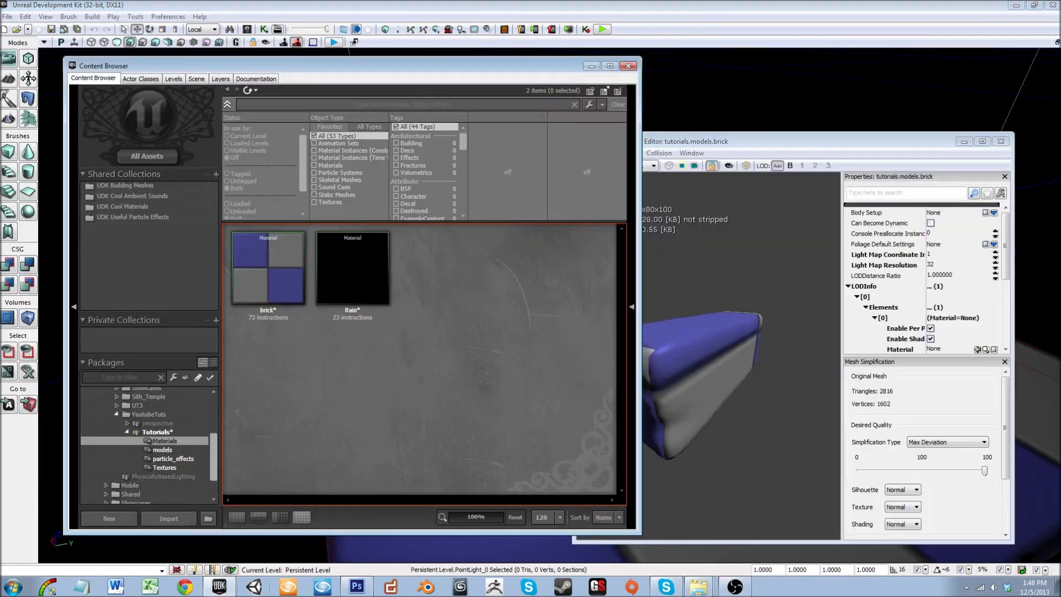
{"action": "left_click", "coordinate": [277, 287]}
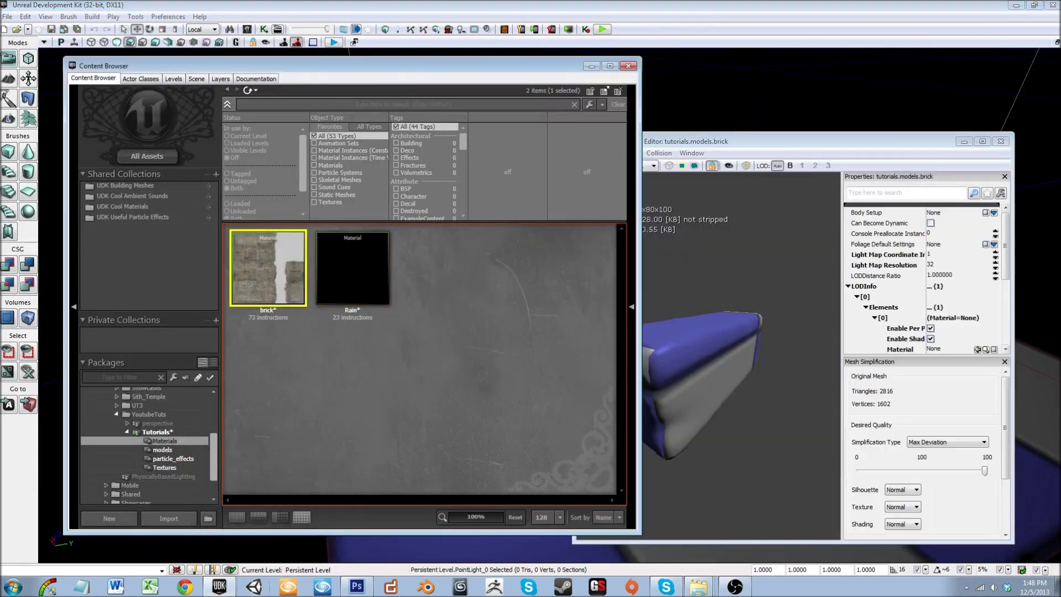
{"action": "left_click_drag", "start_coordinate": [1006, 246], "coordinate": [1006, 270]}
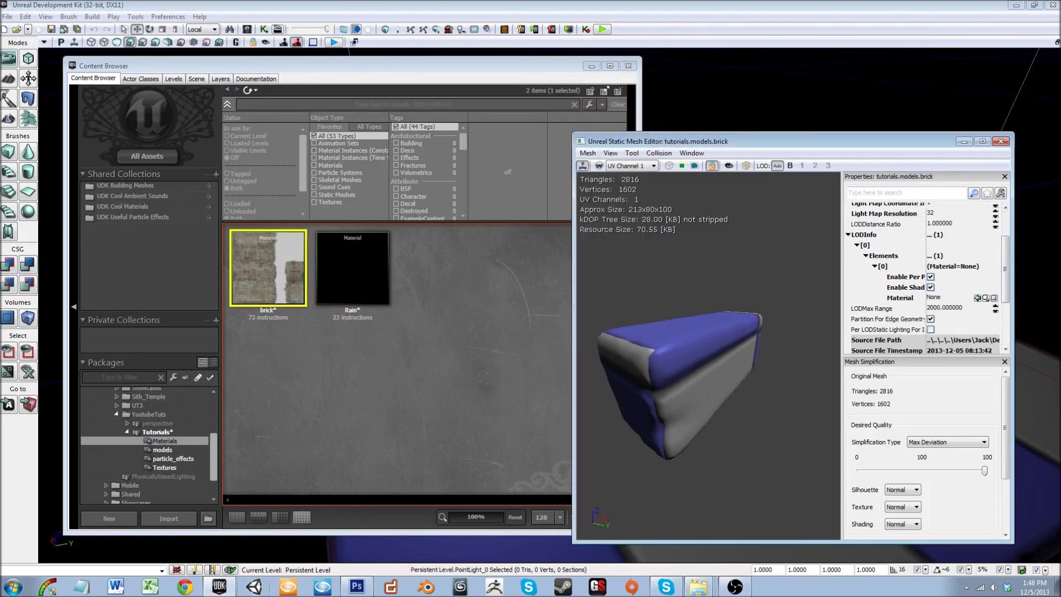
{"action": "left_click", "coordinate": [978, 298]}
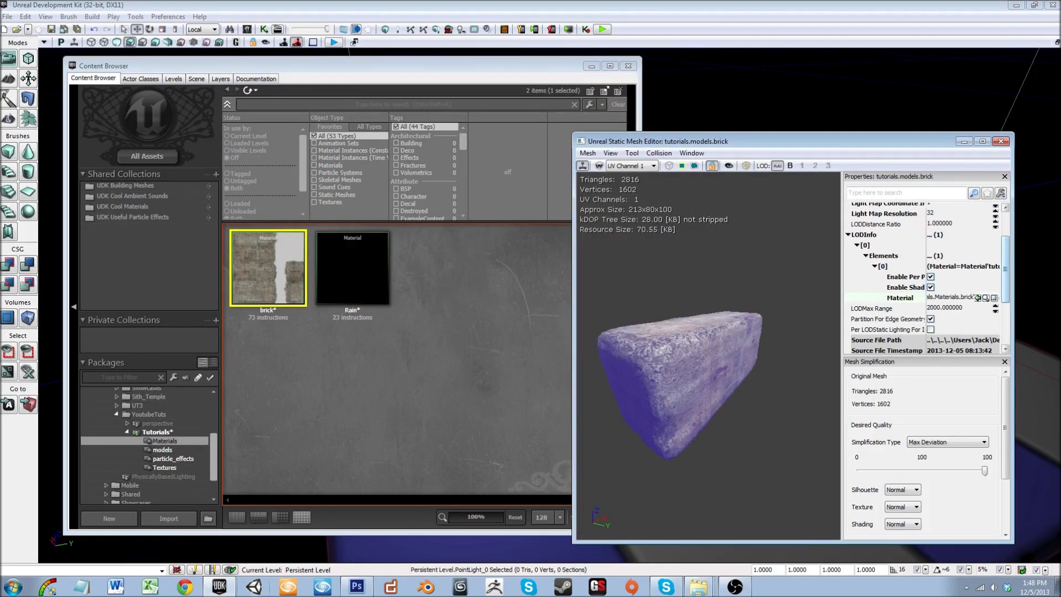
{"action": "left_click_drag", "start_coordinate": [709, 387], "coordinate": [735, 370]}
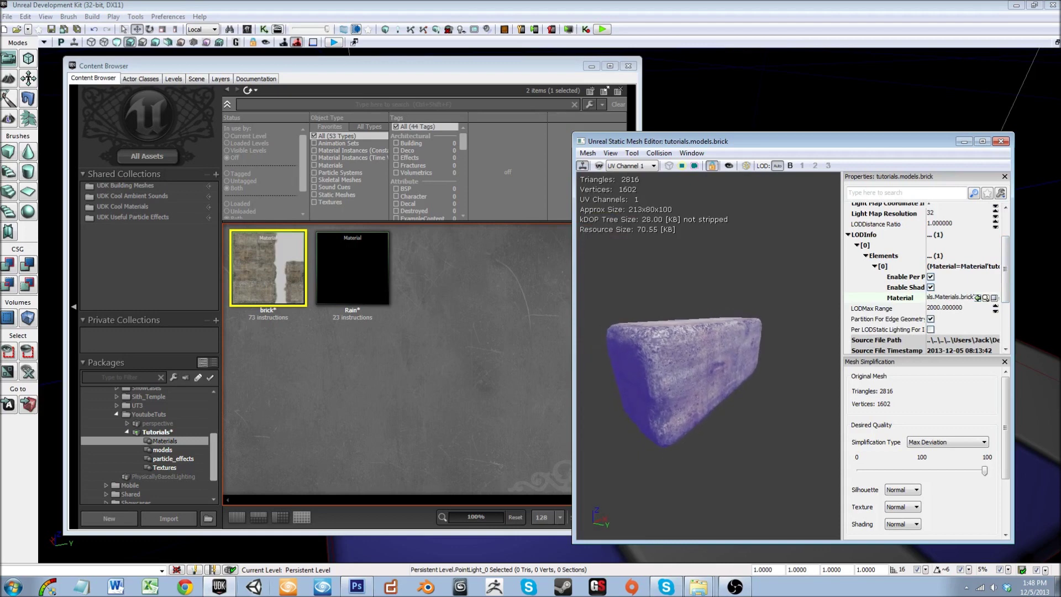
{"action": "right_click_drag", "start_coordinate": [735, 371], "coordinate": [735, 343]}
{"action": "left_click_drag", "start_coordinate": [735, 343], "coordinate": [739, 335]}
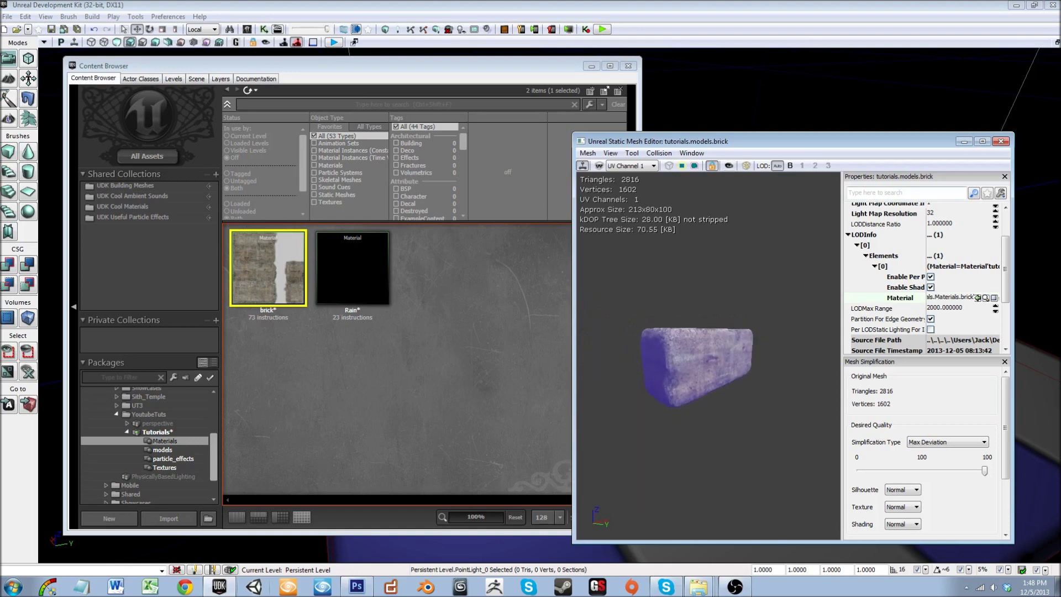
{"action": "left_click", "coordinate": [1001, 142]}
Step: Place the brick static mesh from the Tutorials package's models group on the level floor and minimize the Content Browser
{"action": "left_click", "coordinate": [163, 449]}
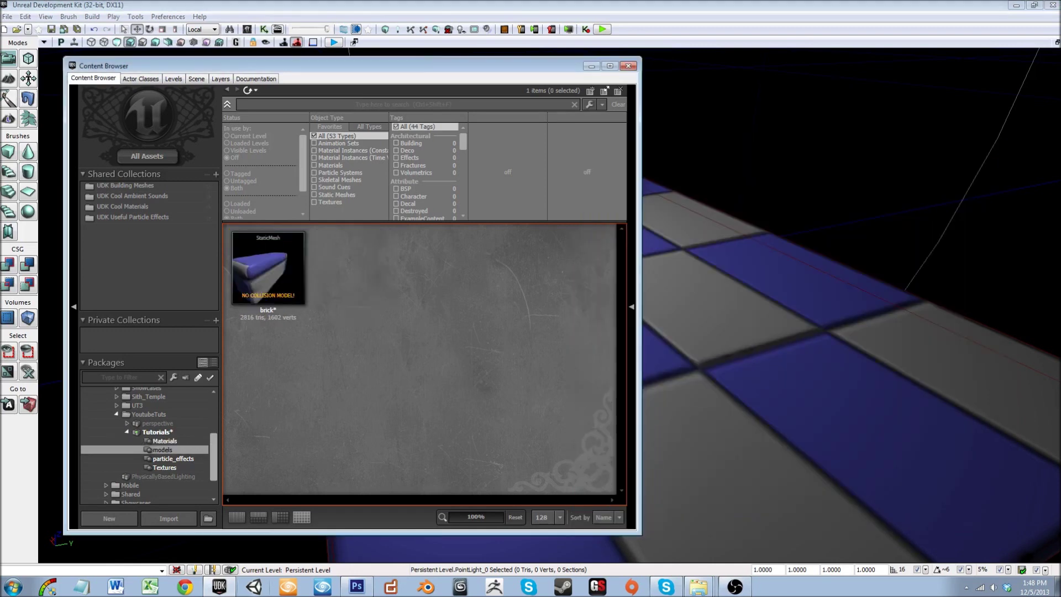
{"action": "left_click", "coordinate": [288, 293]}
{"action": "right_click_drag", "start_coordinate": [774, 387], "coordinate": [796, 381]}
{"action": "left_click", "coordinate": [254, 266]}
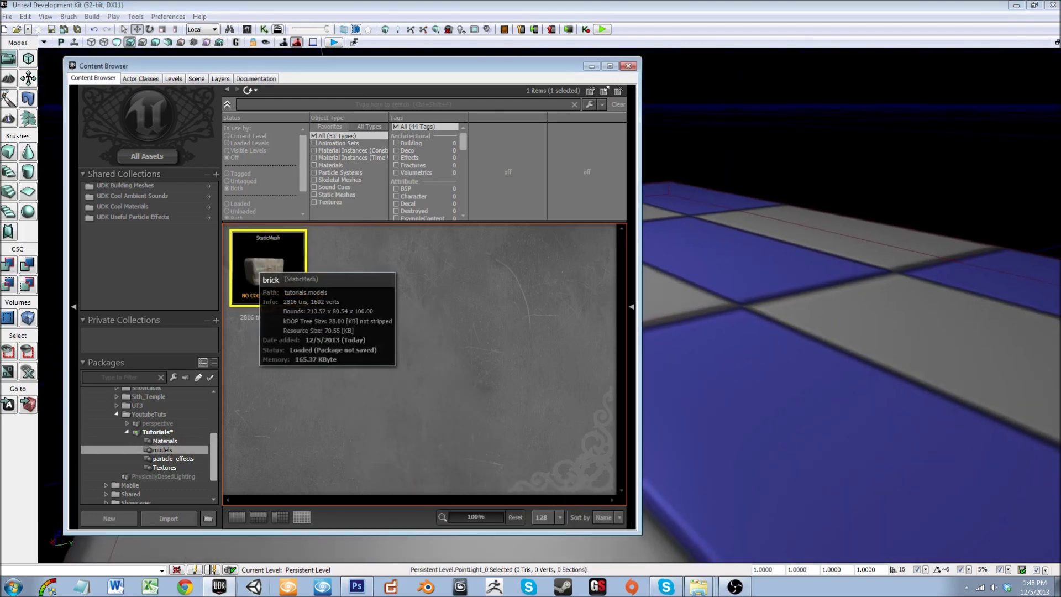
{"action": "left_click_drag", "start_coordinate": [259, 268], "coordinate": [818, 382]}
{"action": "right_click_drag", "start_coordinate": [818, 382], "coordinate": [807, 342]}
{"action": "left_click", "coordinate": [592, 66]}
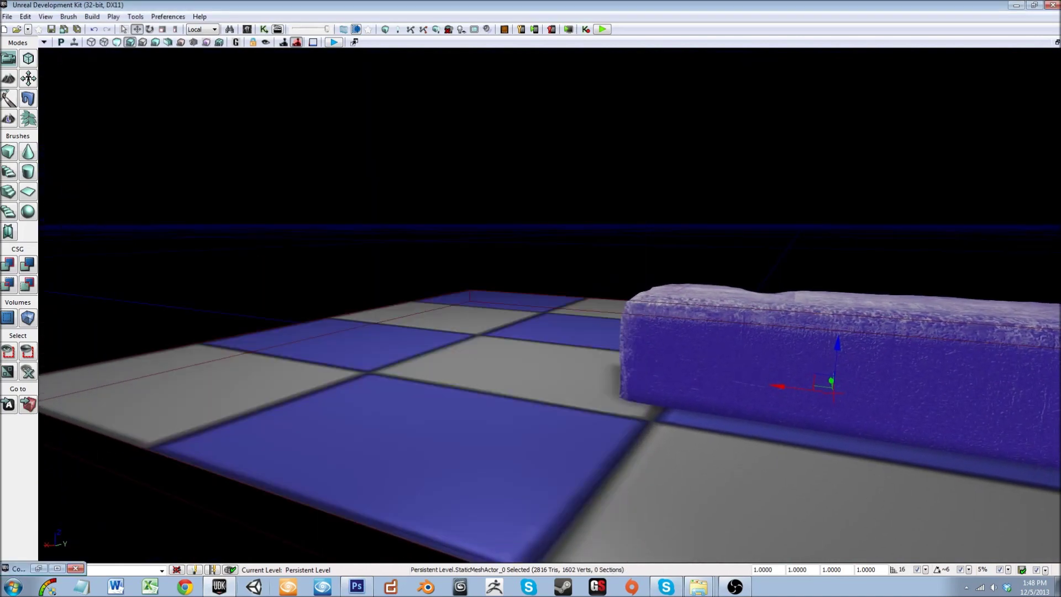
Step: Move the placed brick along its X axis across the checkered floor and raise it along Z
{"action": "left_click_drag", "start_coordinate": [591, 276], "coordinate": [625, 310]}
{"action": "right_click_drag", "start_coordinate": [624, 310], "coordinate": [735, 332]}
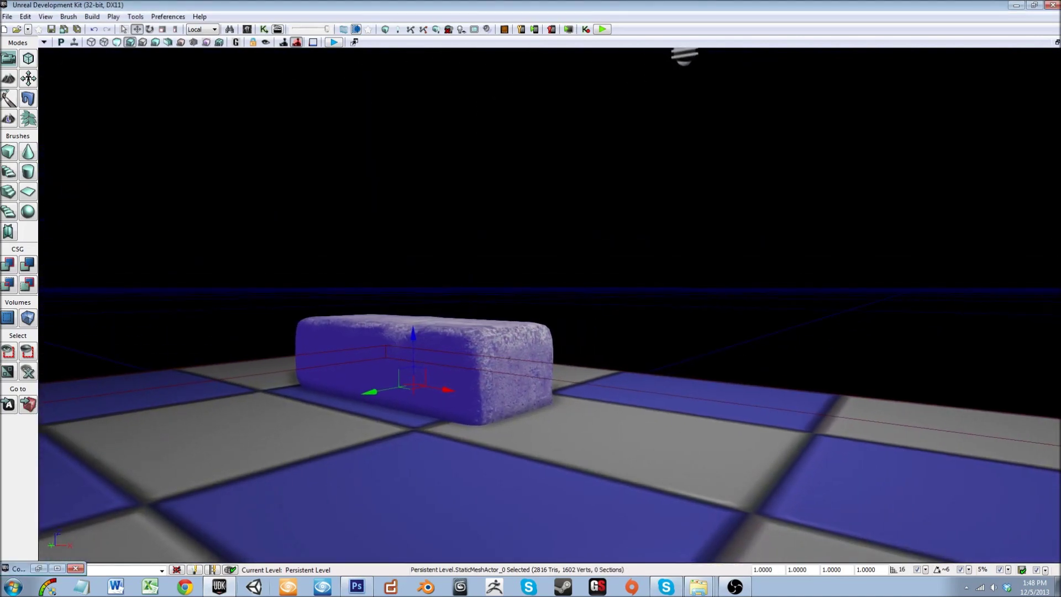
{"action": "left_click_drag", "start_coordinate": [448, 391], "coordinate": [590, 412]}
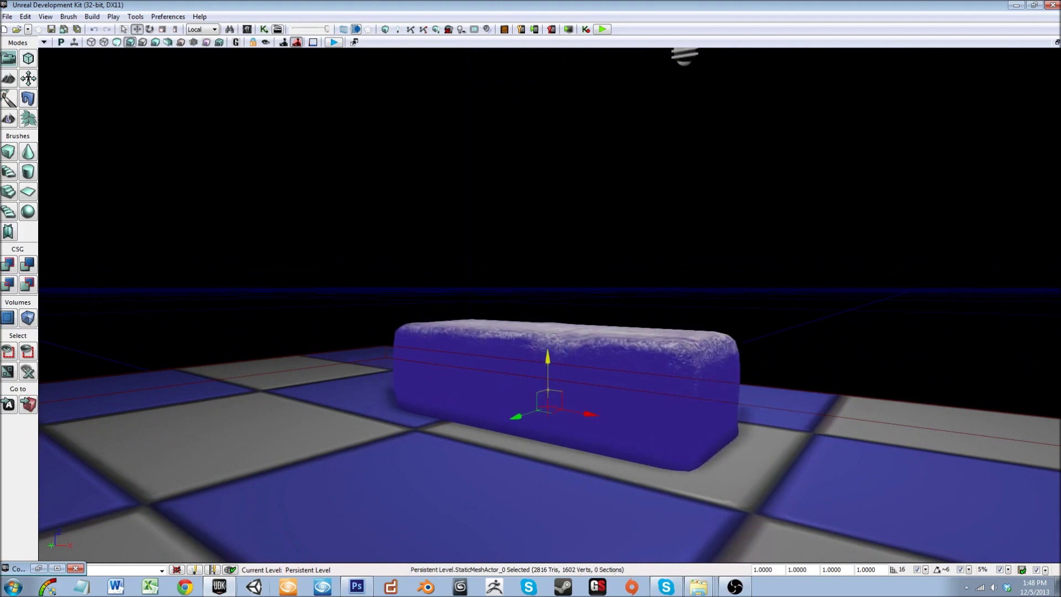
{"action": "left_click_drag", "start_coordinate": [547, 357], "coordinate": [548, 280]}
{"action": "right_click_drag", "start_coordinate": [547, 279], "coordinate": [363, 237]}
Step: Scale the placed brick down uniformly and deselect it to inspect its material in the level
{"action": "key", "text": "r"}
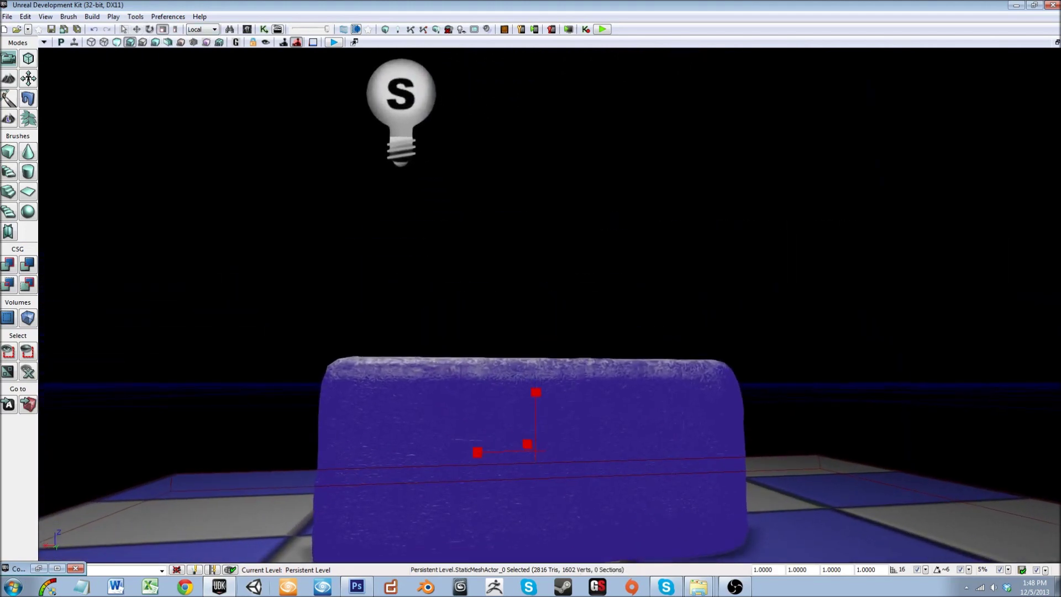
{"action": "left_click_drag", "start_coordinate": [536, 392], "coordinate": [536, 445]}
{"action": "right_click_drag", "start_coordinate": [536, 445], "coordinate": [812, 524]}
{"action": "key", "text": "Escape"}
{"action": "left_click_drag", "start_coordinate": [536, 387], "coordinate": [544, 357]}
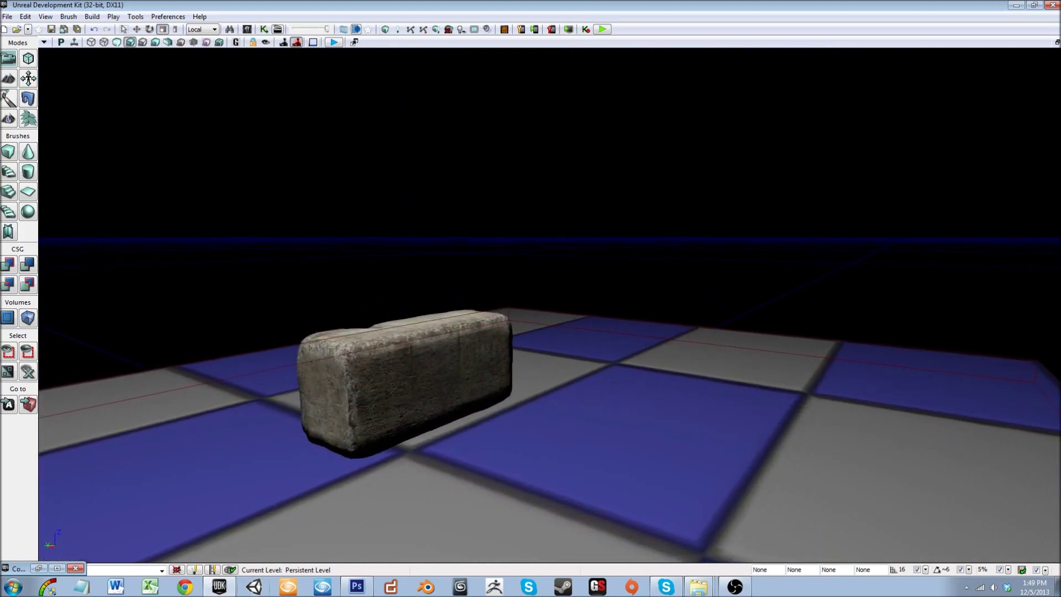
{"action": "right_click_drag", "start_coordinate": [545, 357], "coordinate": [511, 348]}
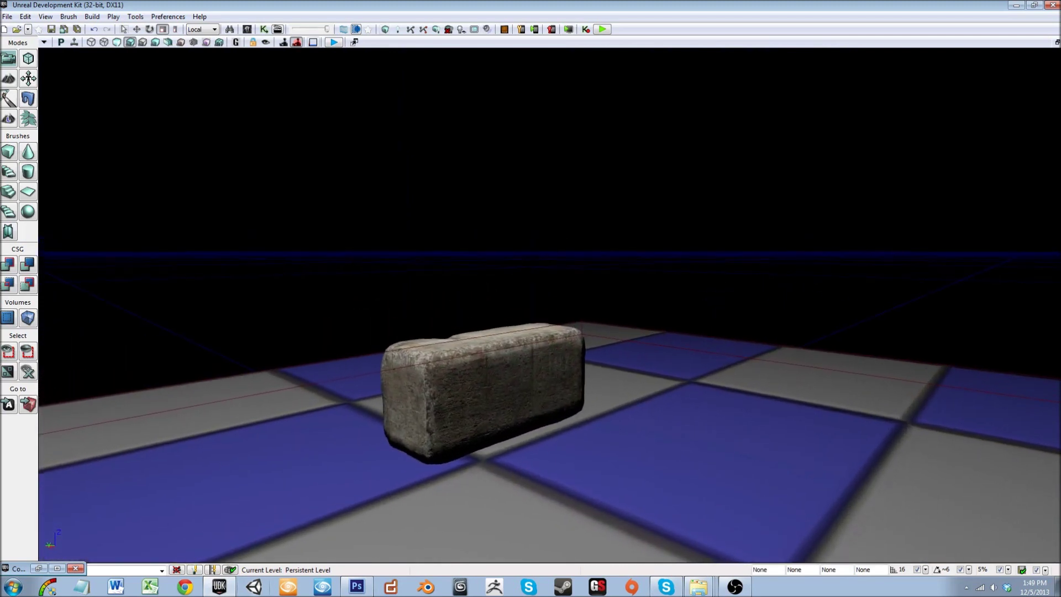
Step: Delete the point light above the checkered floor
{"action": "left_click_drag", "start_coordinate": [512, 348], "coordinate": [490, 365]}
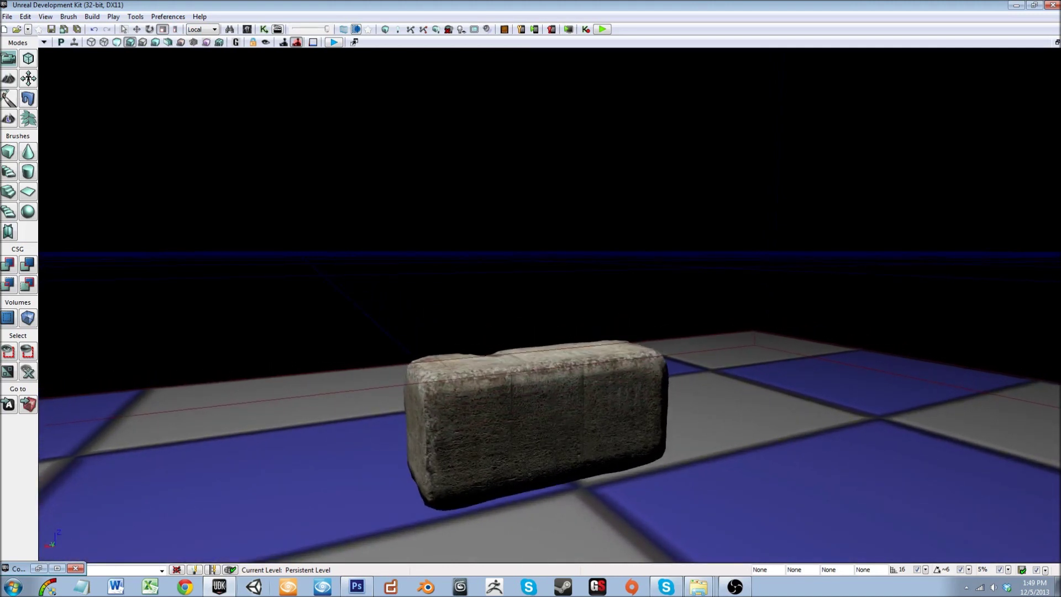
{"action": "left_click_drag", "start_coordinate": [491, 365], "coordinate": [483, 459]}
{"action": "mouse_move", "coordinate": [484, 459]}
{"action": "right_mouse_down"}
{"action": "mouse_move", "coordinate": [483, 387]}
{"action": "mouse_move", "coordinate": [486, 440]}
{"action": "right_mouse_up"}
{"action": "left_click", "coordinate": [518, 95]}
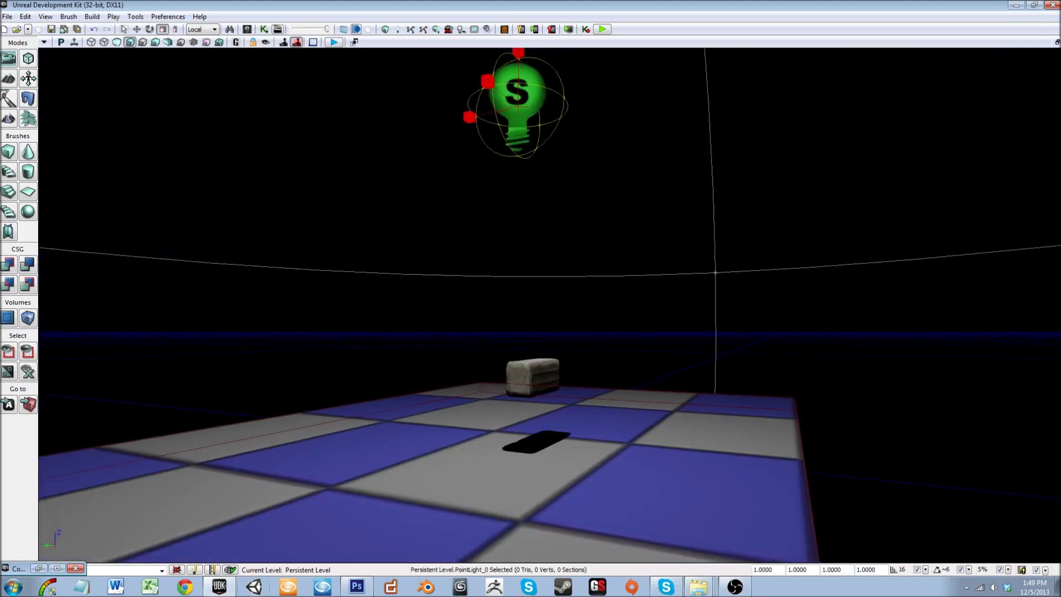
{"action": "key", "text": "Delete"}
{"action": "right_click", "coordinate": [445, 163]}
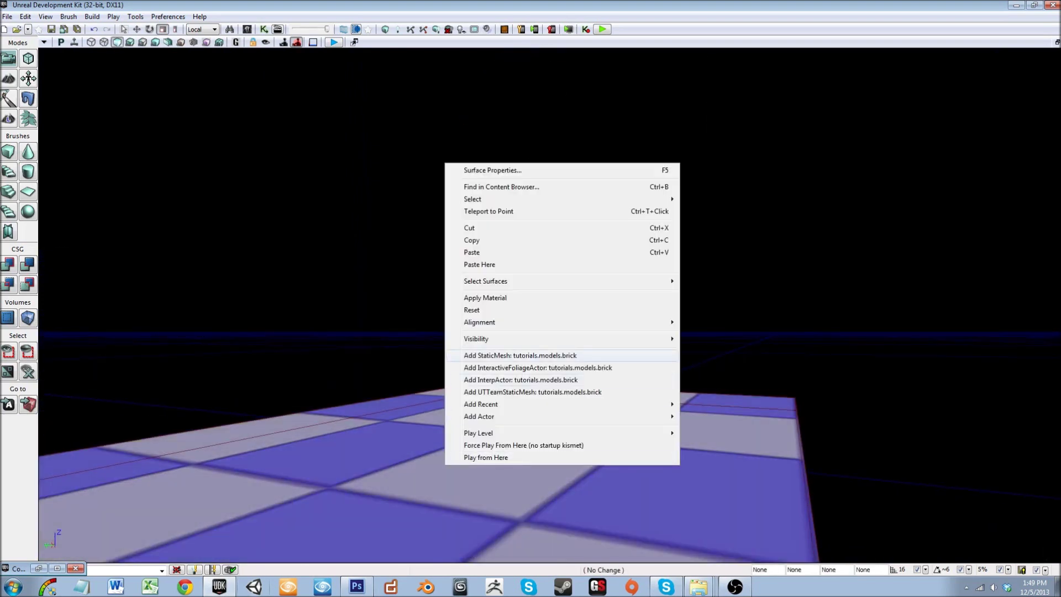
{"action": "mouse_move", "coordinate": [478, 416]}
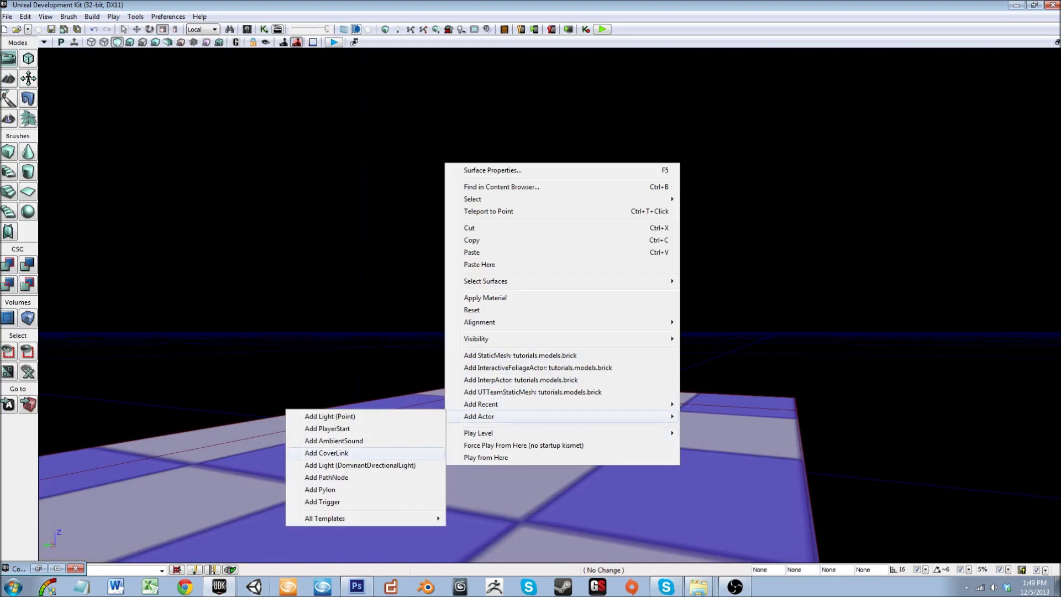
{"action": "mouse_move", "coordinate": [326, 518]}
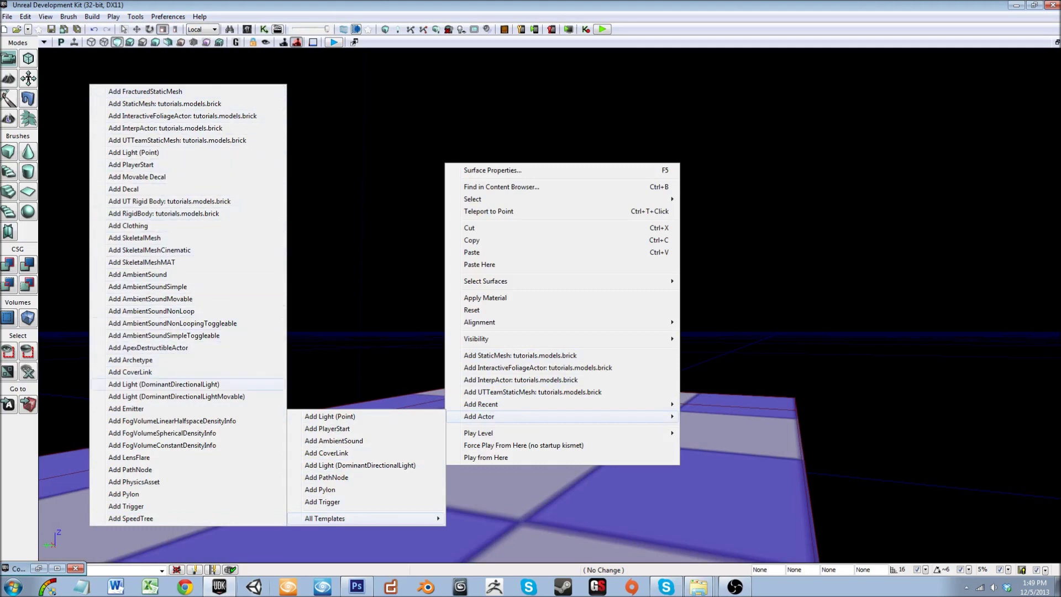
{"action": "left_click", "coordinate": [164, 385]}
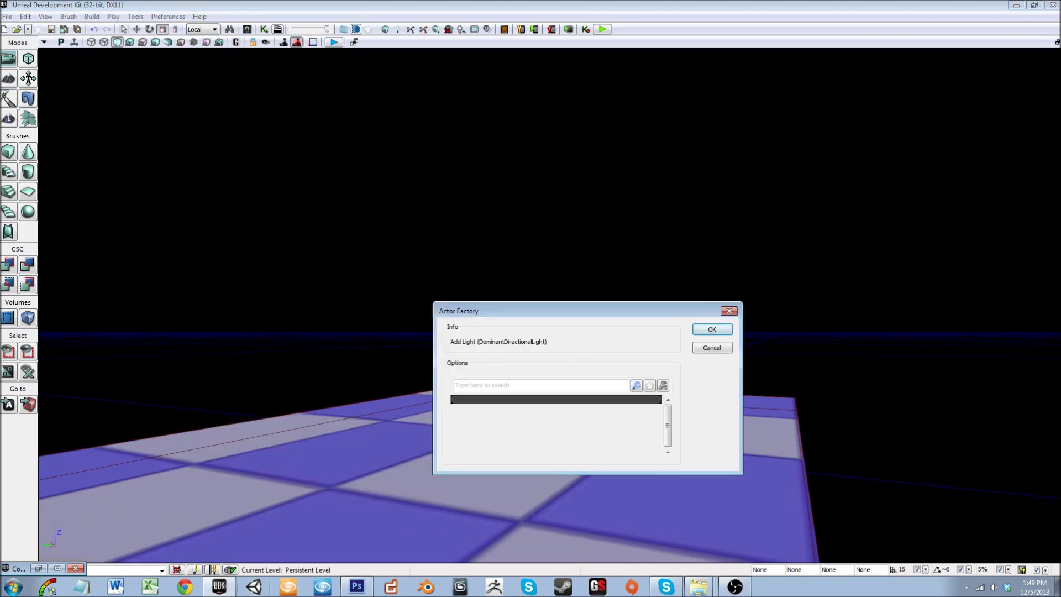
{"action": "key", "text": "Return"}
Step: Add a DominantDirectionalLight actor to the level on the checkered floor
{"action": "right_click", "coordinate": [492, 190]}
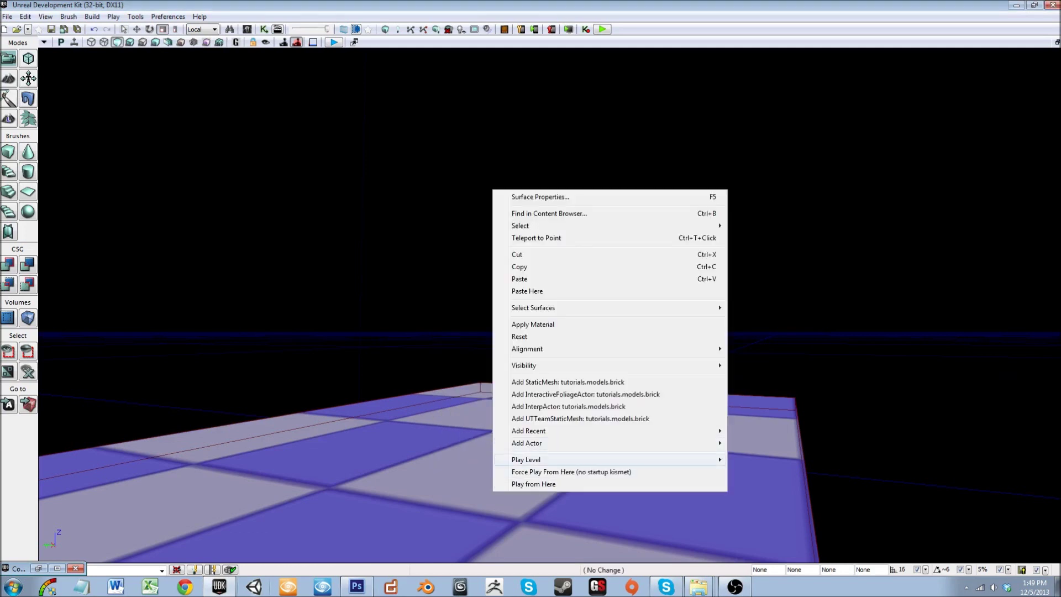
{"action": "mouse_move", "coordinate": [526, 443]}
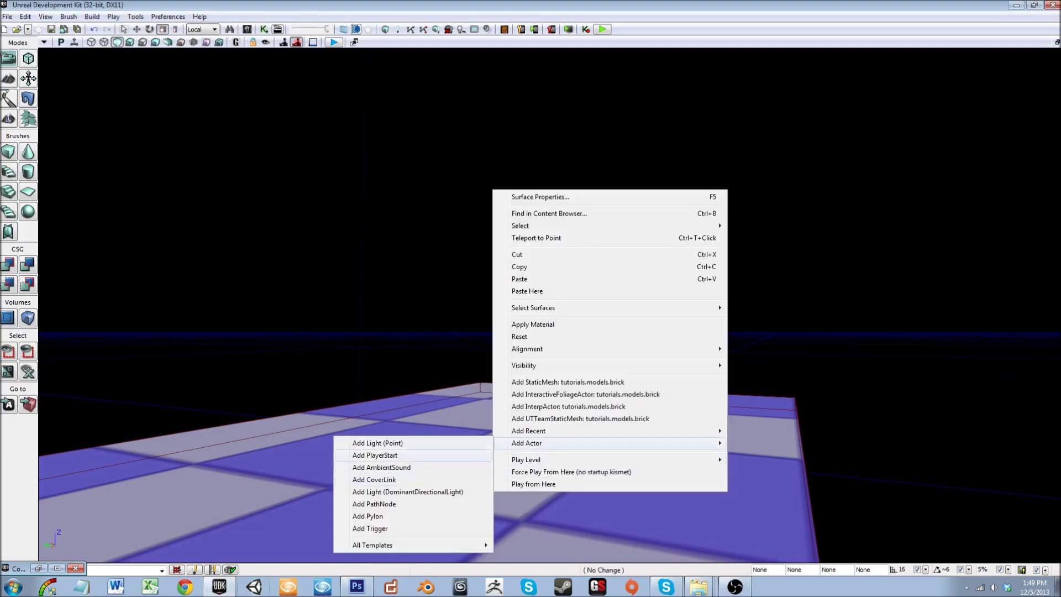
{"action": "mouse_move", "coordinate": [387, 545]}
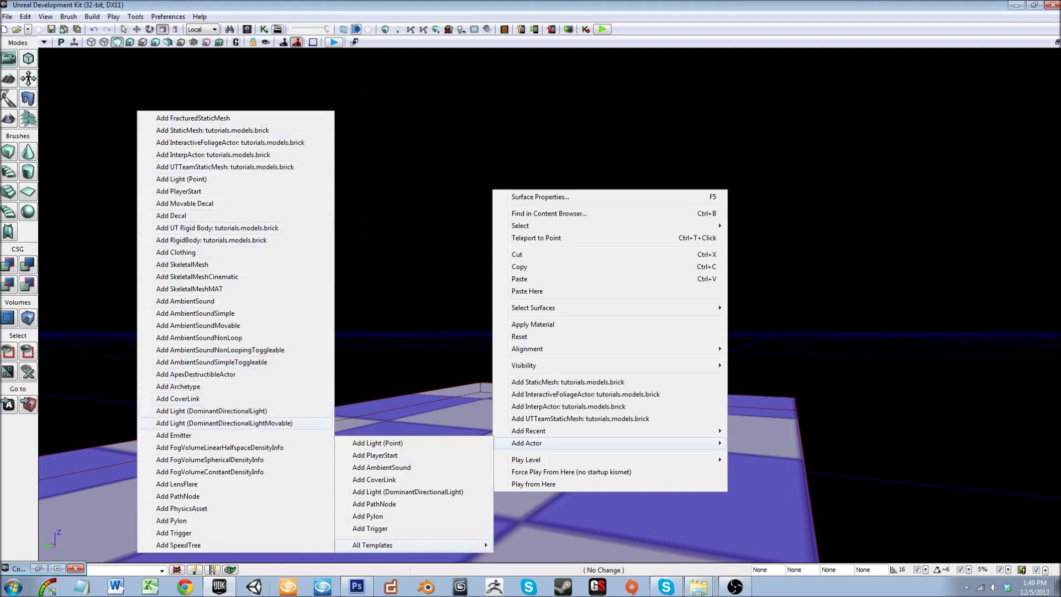
{"action": "left_click", "coordinate": [212, 411]}
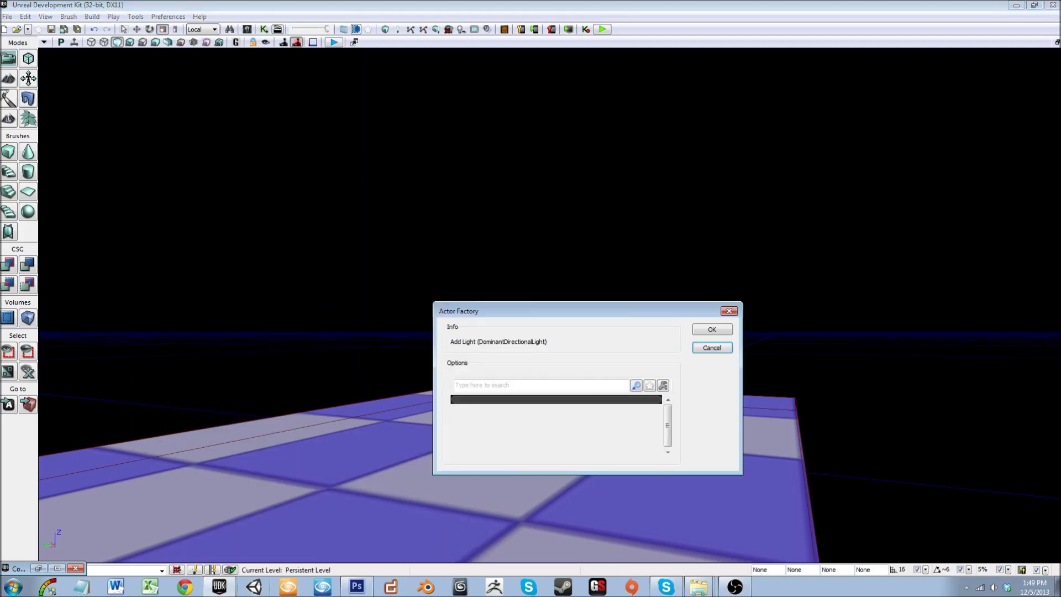
{"action": "left_click", "coordinate": [711, 329]}
Step: Raise the dominant directional light vertically above the floor
{"action": "right_click_drag", "start_coordinate": [711, 330], "coordinate": [738, 330]}
{"action": "key", "text": "space"}
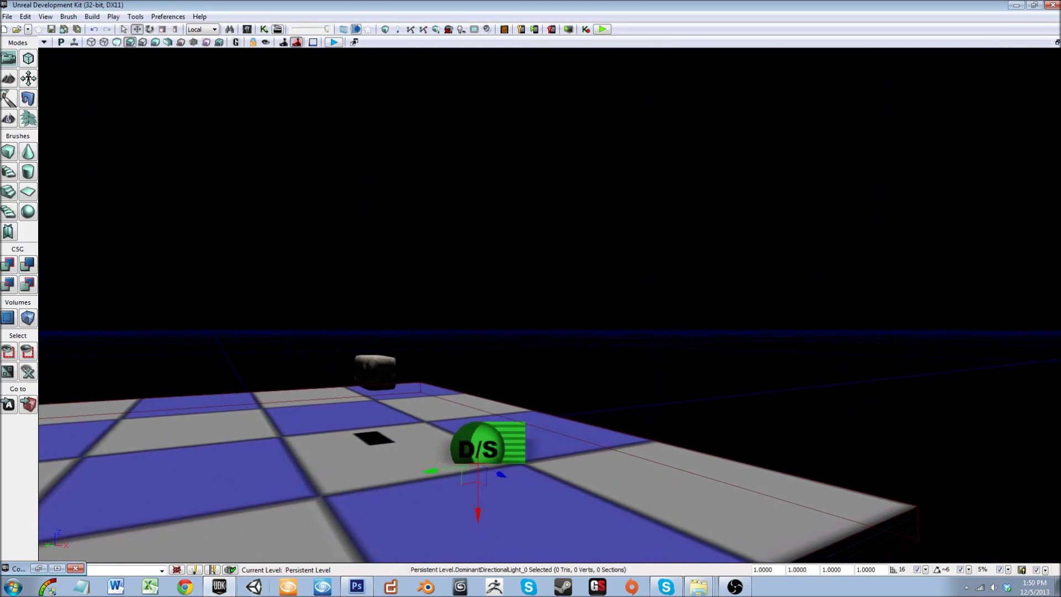
{"action": "left_click_drag", "start_coordinate": [478, 513], "coordinate": [480, 303]}
Step: Rotate the dominant directional light about two axes so it shines diagonally onto the brick's long side
{"action": "right_click_drag", "start_coordinate": [479, 303], "coordinate": [472, 333]}
{"action": "key", "text": "space"}
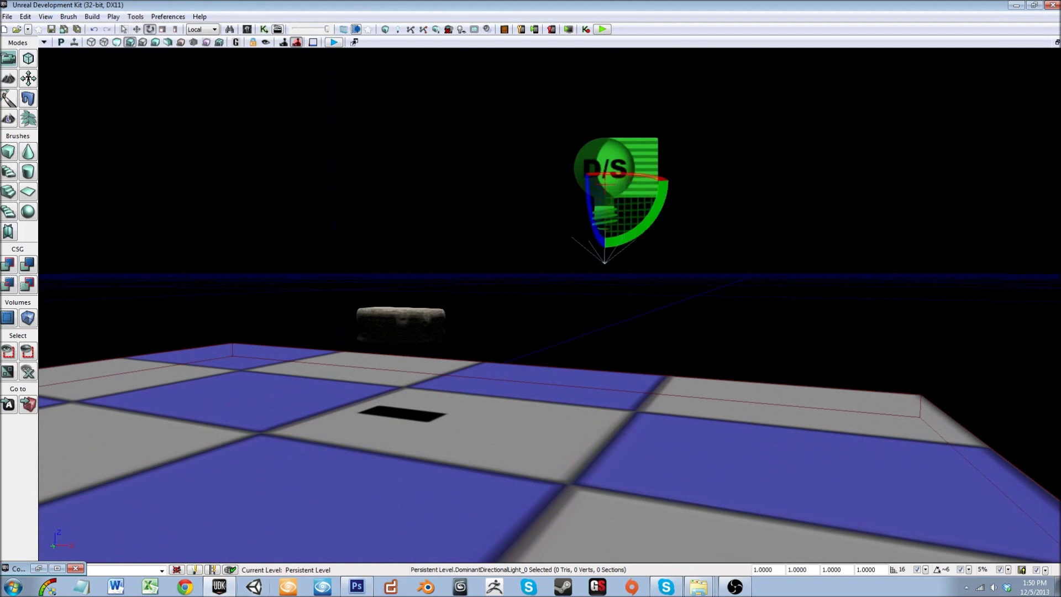
{"action": "mouse_move", "coordinate": [648, 220]}
{"action": "left_mouse_down"}
{"action": "mouse_move", "coordinate": [608, 223]}
{"action": "mouse_move", "coordinate": [725, 206]}
{"action": "left_mouse_up"}
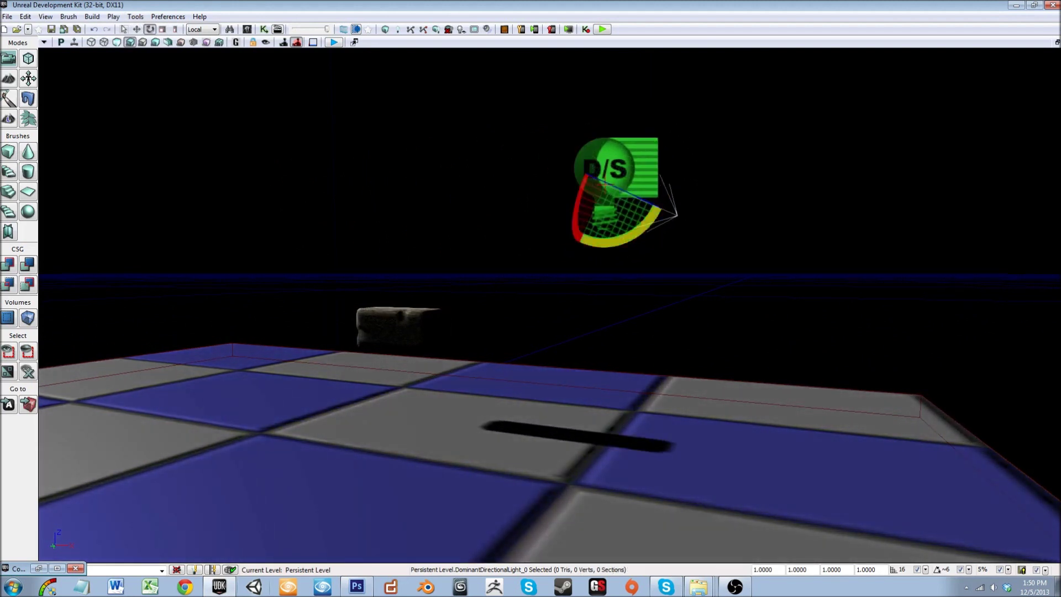
{"action": "left_click_drag", "start_coordinate": [630, 194], "coordinate": [702, 199]}
{"action": "key", "text": "d"}
{"action": "right_click_drag", "start_coordinate": [701, 199], "coordinate": [790, 244]}
{"action": "key", "text": "a"}
{"action": "key", "text": "w"}
{"action": "key", "text": "s"}
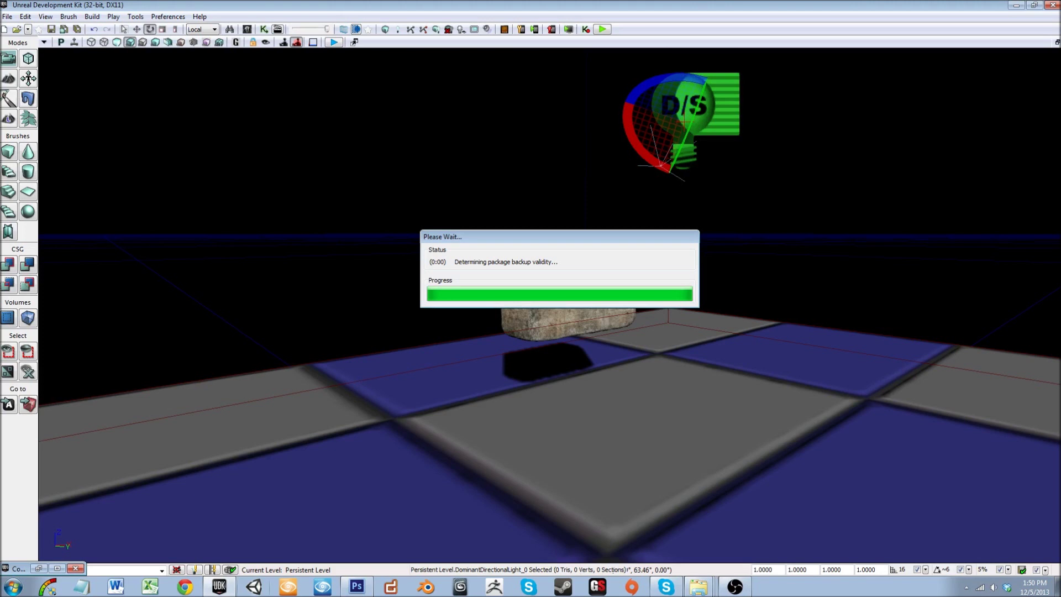
Step: Build the level lighting at Preview quality with Lightmass off and close the map check
{"action": "right_click", "coordinate": [385, 309]}
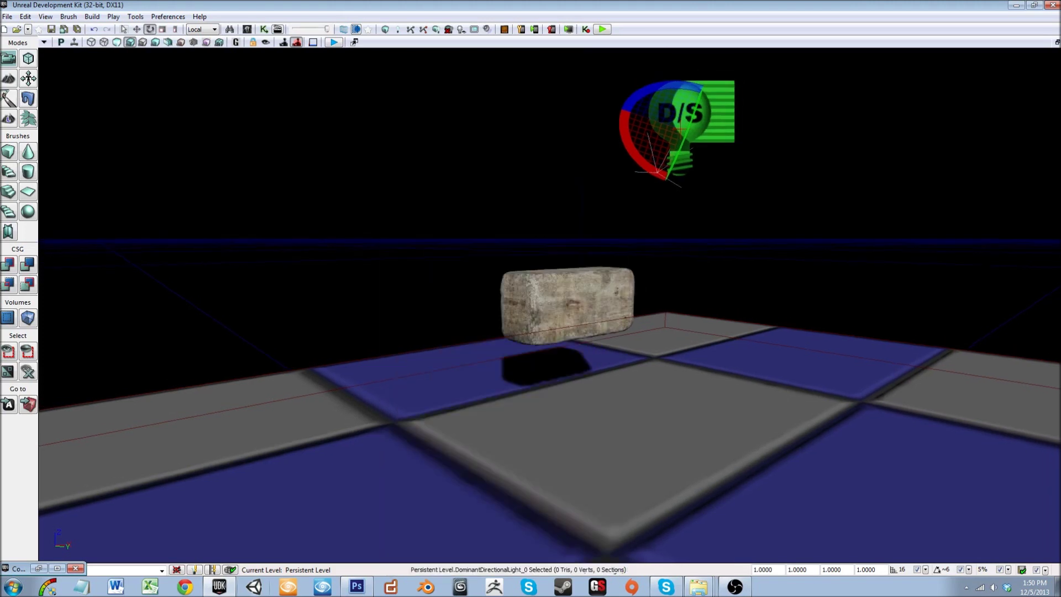
{"action": "right_click_drag", "start_coordinate": [382, 309], "coordinate": [381, 315]}
{"action": "key", "text": "q"}
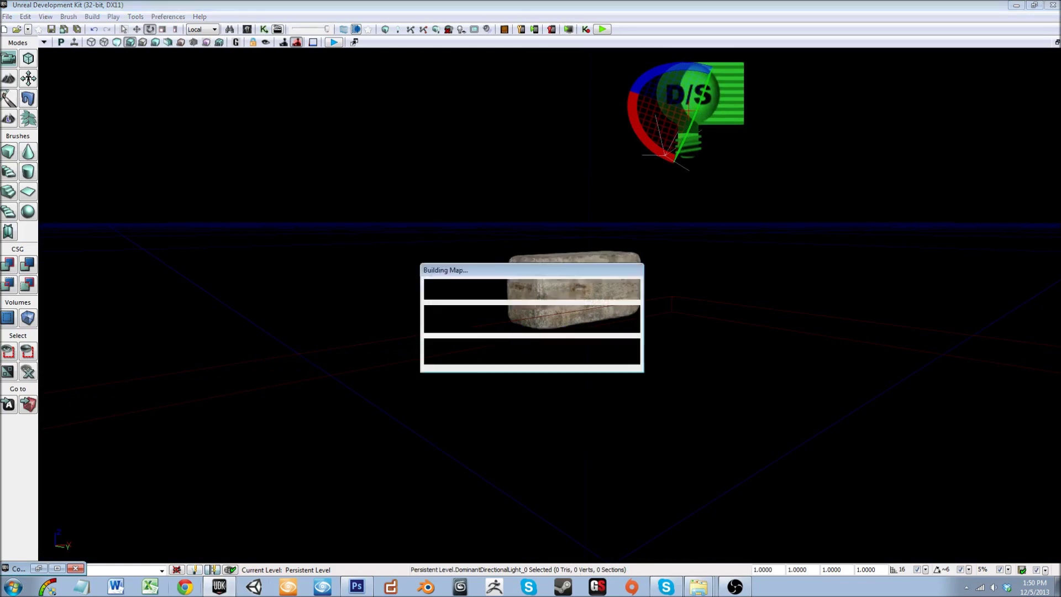
{"action": "key", "text": "Escape"}
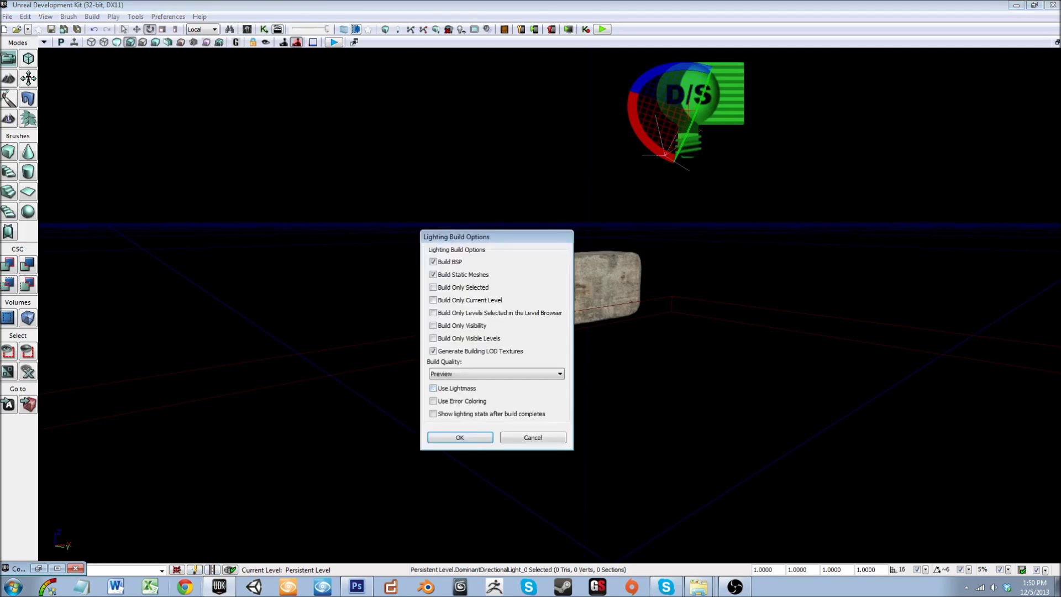
{"action": "left_click", "coordinate": [460, 438]}
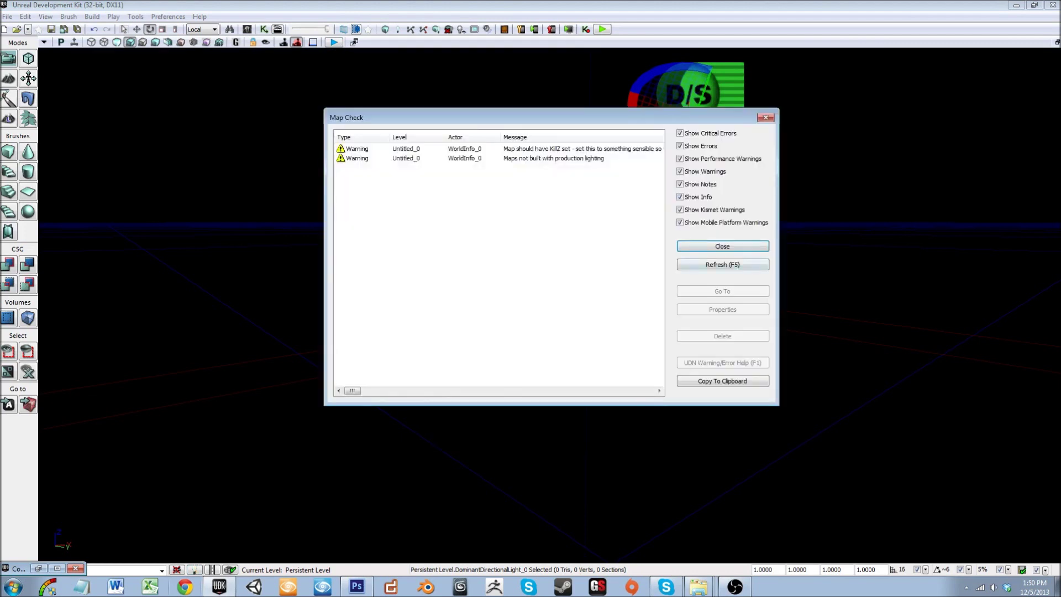
{"action": "left_click", "coordinate": [722, 246]}
Step: Select the builder brush outlining the floor and add it to the level as solid geometry
{"action": "right_click_drag", "start_coordinate": [685, 260], "coordinate": [713, 244]}
{"action": "left_click", "coordinate": [713, 243]}
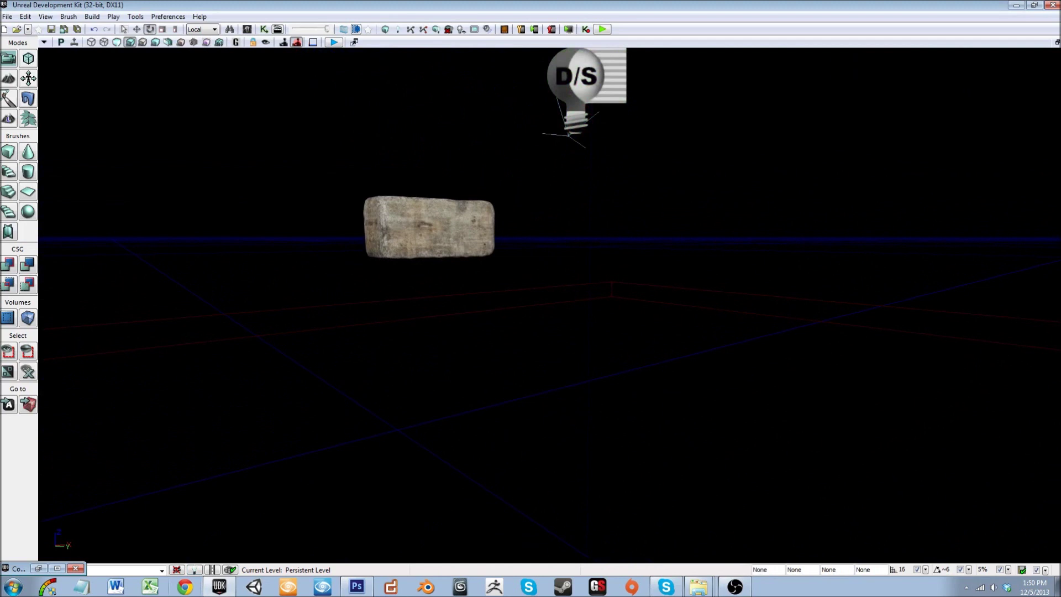
{"action": "left_click", "coordinate": [713, 291]}
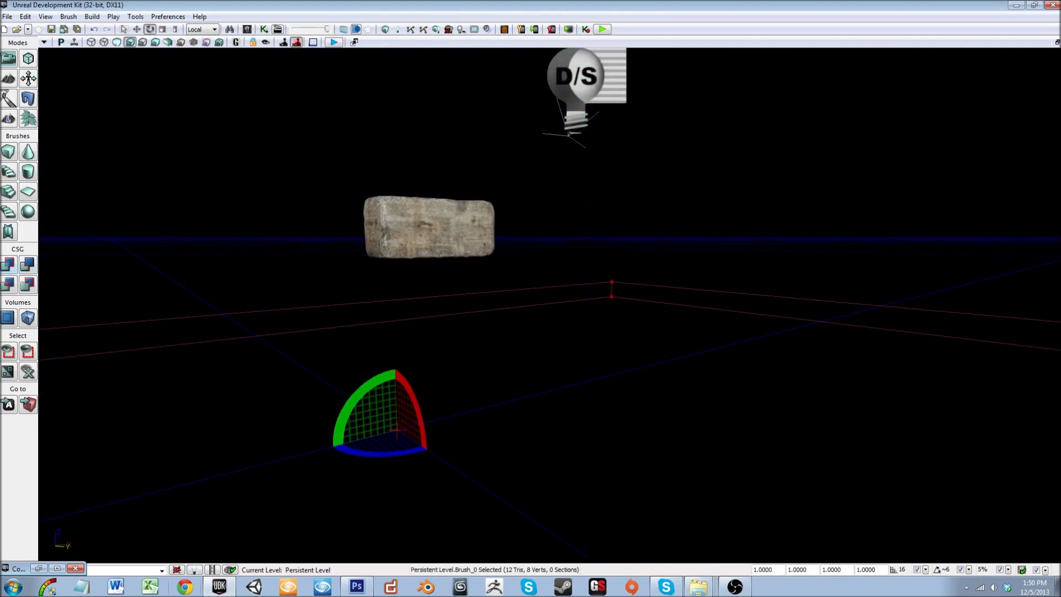
{"action": "key", "text": "ctrl+a"}
{"action": "mouse_move", "coordinate": [713, 291]}
{"action": "right_mouse_down"}
{"action": "mouse_move", "coordinate": [690, 254]}
{"action": "mouse_move", "coordinate": [718, 319]}
{"action": "right_mouse_up"}
Step: Rebuild the lighting at Preview quality with Lightmass on, and check the scene with the floor geometry hidden and shown
{"action": "left_click", "coordinate": [194, 570]}
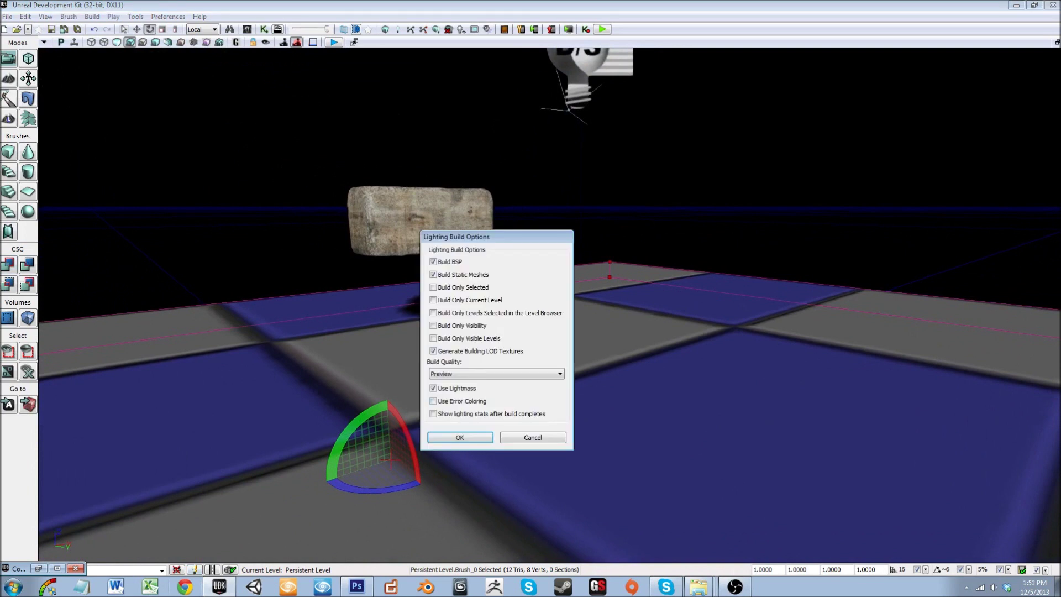
{"action": "left_click", "coordinate": [460, 438]}
{"action": "left_click", "coordinate": [722, 245]}
{"action": "right_click_drag", "start_coordinate": [718, 254], "coordinate": [714, 250]}
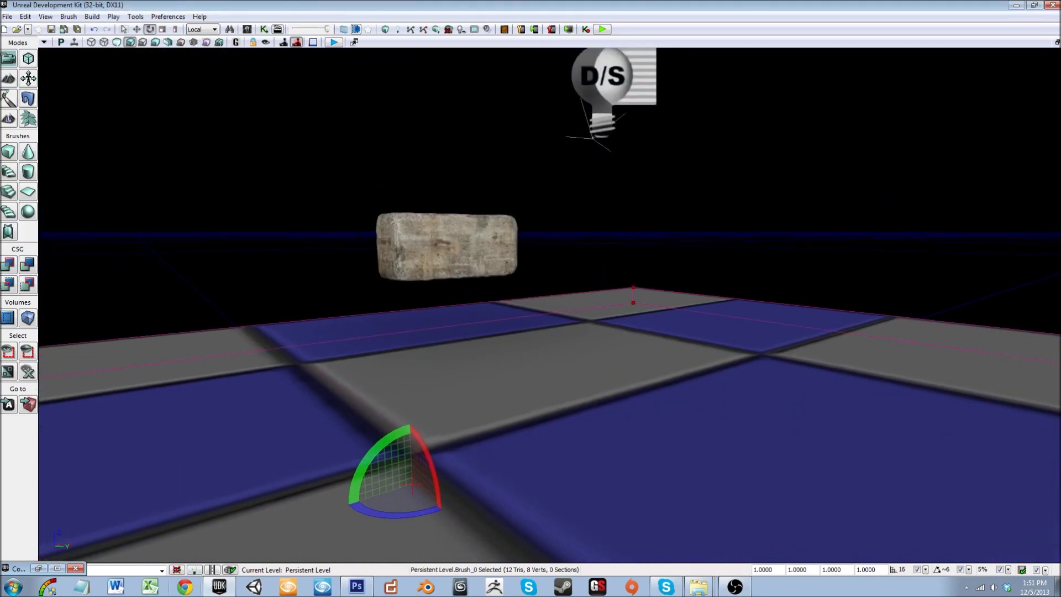
{"action": "key", "text": "q"}
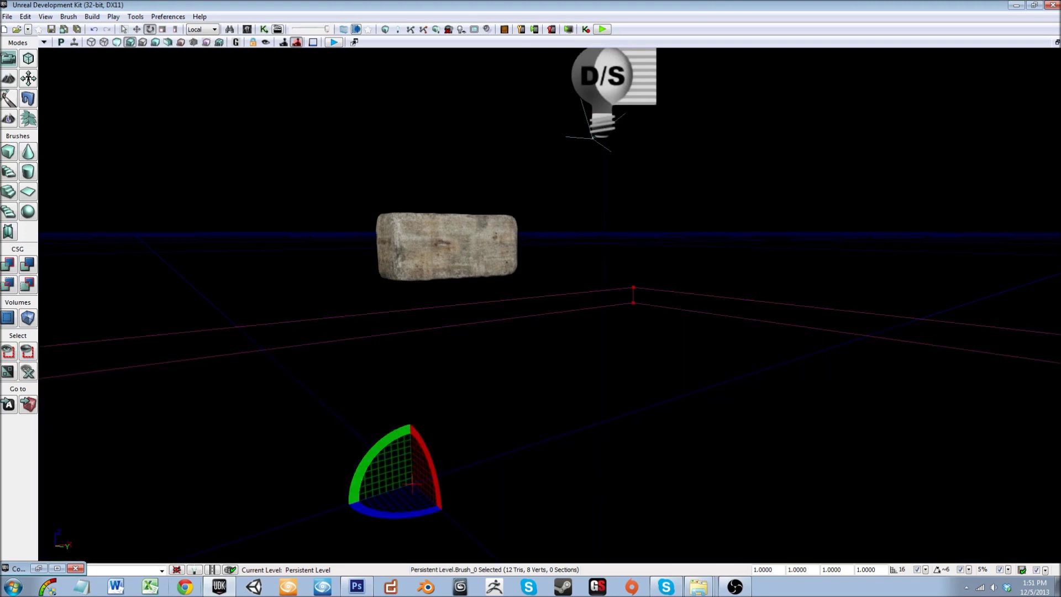
{"action": "key", "text": "q"}
Step: Save the map as brick in the YoutubeTuts folder under Maps
{"action": "left_click", "coordinate": [52, 30]}
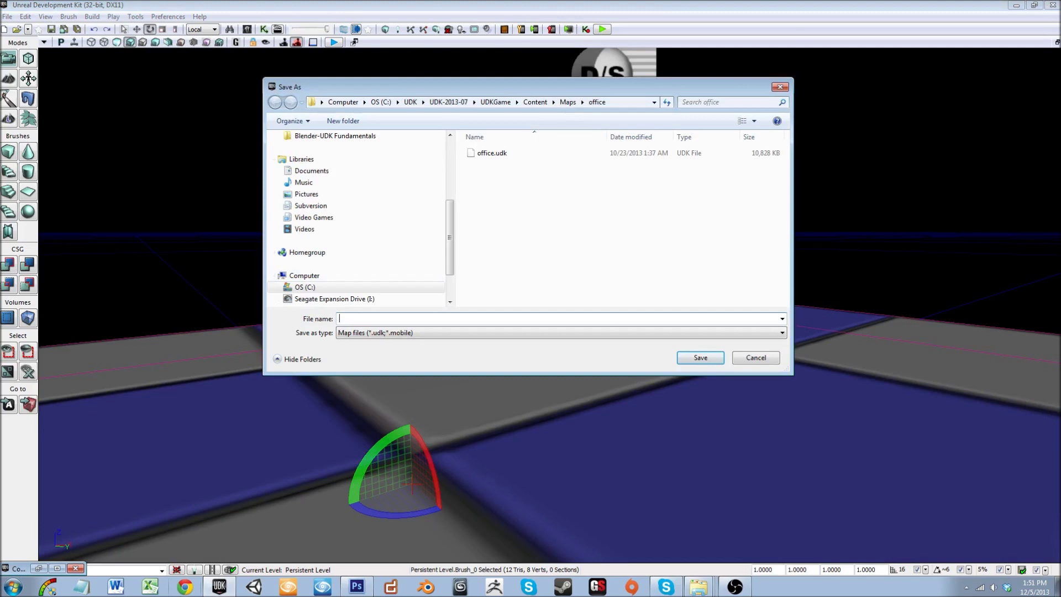
{"action": "type", "text": "youtubetut"}
{"action": "left_click", "coordinate": [567, 102]}
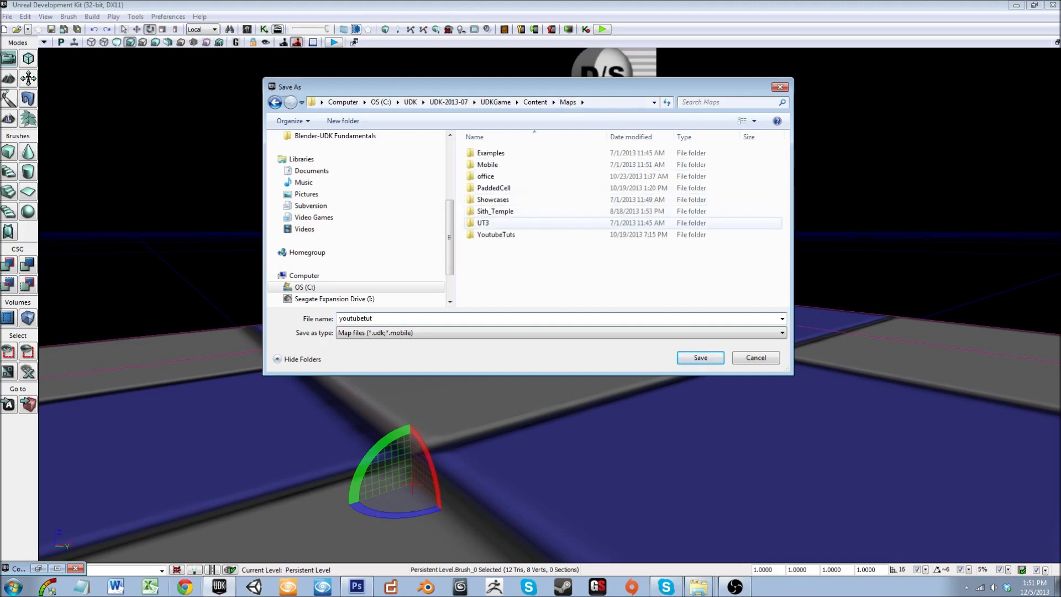
{"action": "double_click", "coordinate": [497, 235]}
{"action": "left_click", "coordinate": [389, 319]}
{"action": "type", "text": "brick"}
{"action": "key", "text": "Return"}
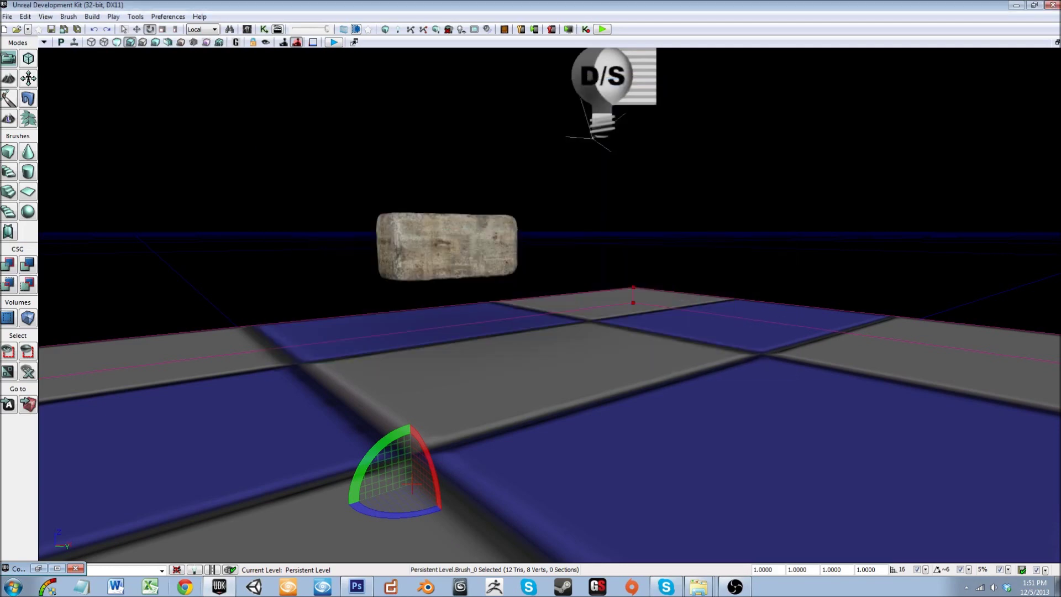
Step: Examine the brick's surface detail under the new lighting, both up close and from farther away
{"action": "right_click_drag", "start_coordinate": [389, 319], "coordinate": [362, 304]}
{"action": "scroll", "coordinate": [362, 304], "scroll_direction": "up", "scroll_amount": 3}
{"action": "scroll", "coordinate": [361, 304], "scroll_direction": "up", "scroll_amount": 5}
{"action": "scroll", "coordinate": [361, 304], "scroll_direction": "down", "scroll_amount": 3}
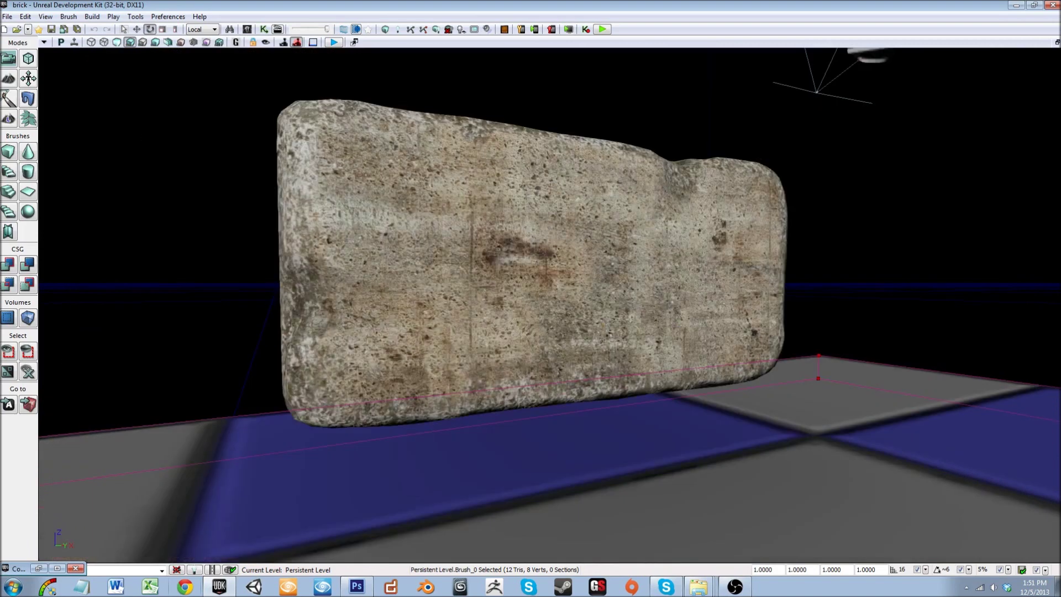
{"action": "mouse_move", "coordinate": [361, 304]}
{"action": "right_mouse_down"}
{"action": "mouse_move", "coordinate": [349, 295]}
{"action": "mouse_move", "coordinate": [378, 304]}
{"action": "right_mouse_up"}
{"action": "scroll", "coordinate": [379, 304], "scroll_direction": "down", "scroll_amount": 5}
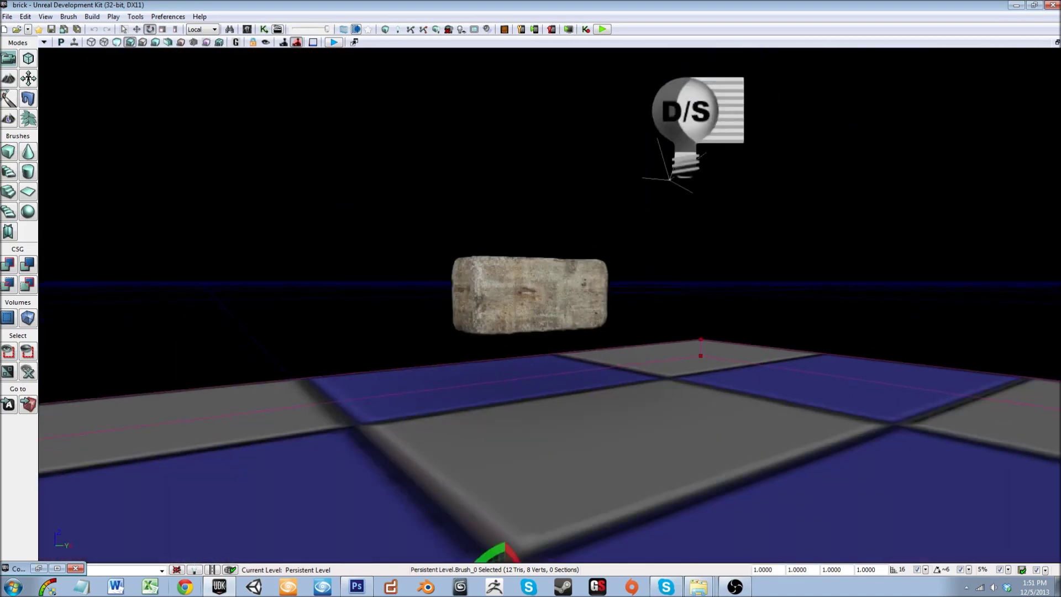
{"action": "scroll", "coordinate": [379, 304], "scroll_direction": "down", "scroll_amount": 3}
{"action": "scroll", "coordinate": [378, 304], "scroll_direction": "up", "scroll_amount": 6}
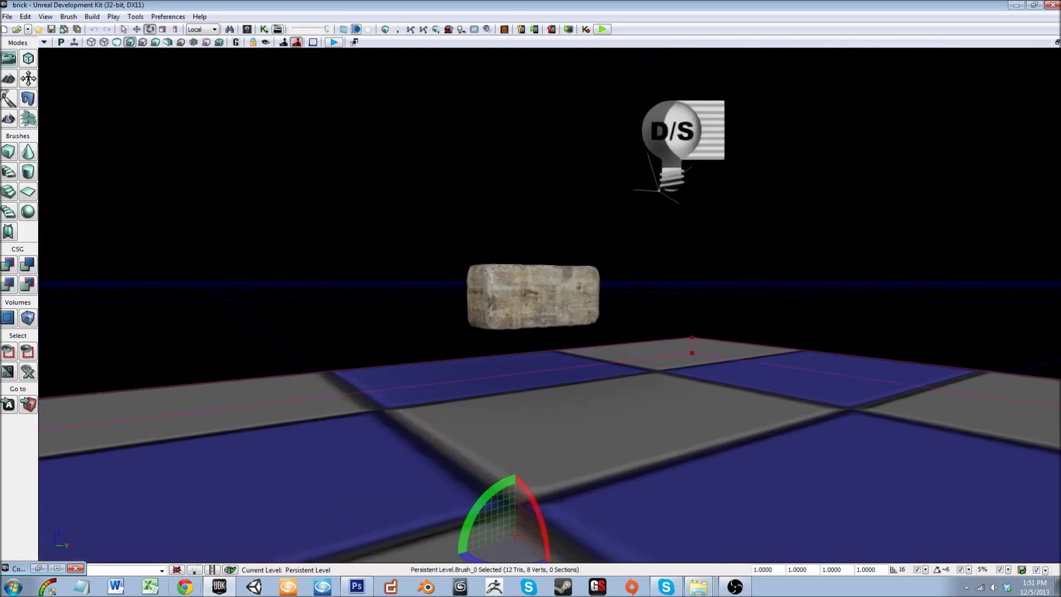
{"action": "scroll", "coordinate": [379, 304], "scroll_direction": "down", "scroll_amount": 4}
{"action": "right_click_drag", "start_coordinate": [378, 304], "coordinate": [372, 299]}
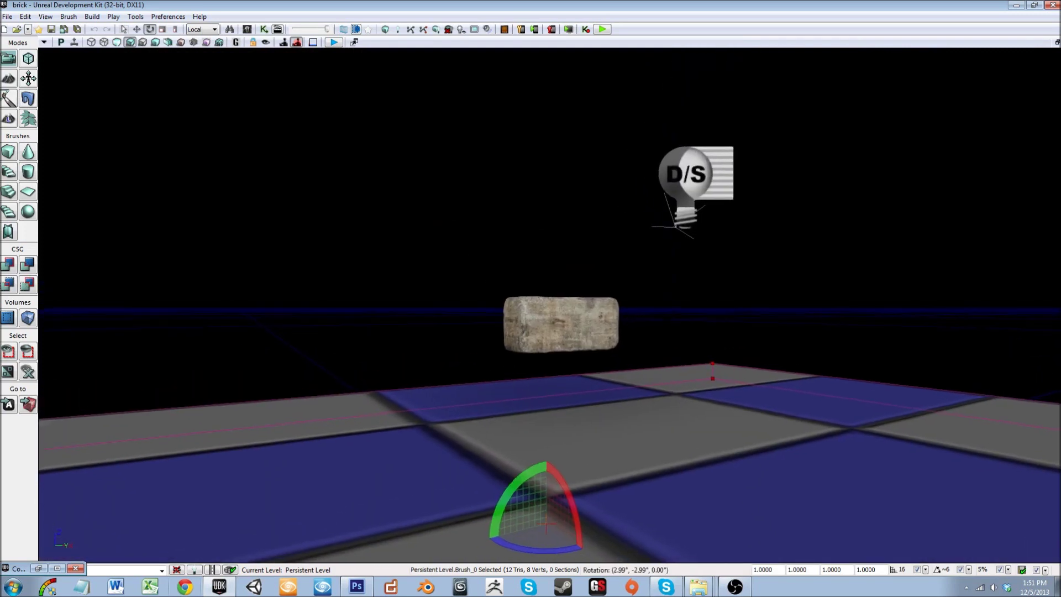
{"action": "middle_click_drag", "start_coordinate": [372, 298], "coordinate": [373, 293]}
{"action": "scroll", "coordinate": [549, 342], "scroll_direction": "up", "scroll_amount": 4}
Step: Select the brick and rotate it about several axes so it hangs tilted above the floor
{"action": "left_click", "coordinate": [551, 355]}
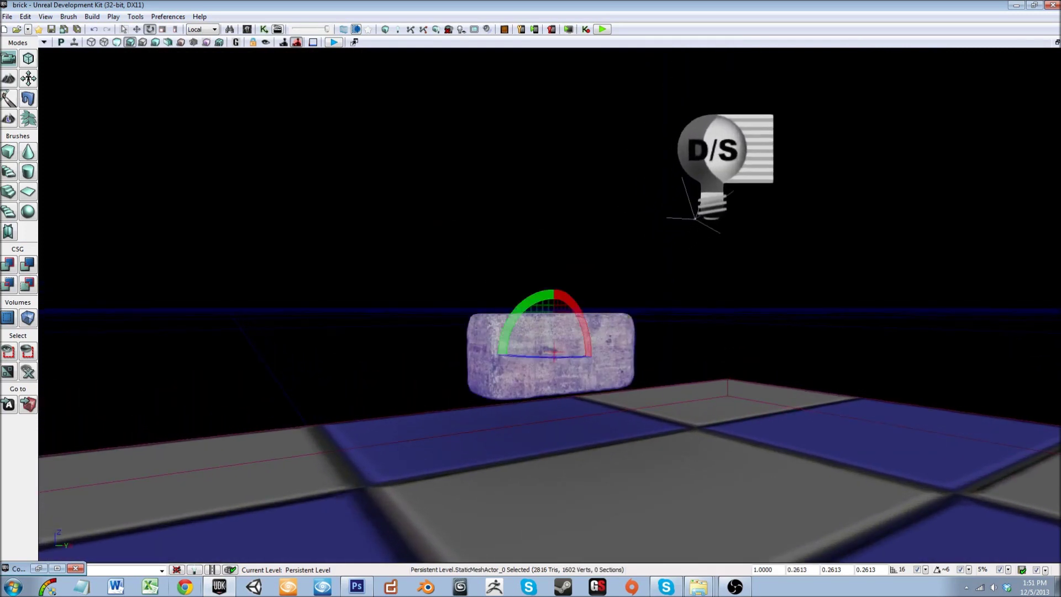
{"action": "mouse_move", "coordinate": [551, 357]}
{"action": "left_mouse_down"}
{"action": "mouse_move", "coordinate": [597, 358]}
{"action": "mouse_move", "coordinate": [533, 357]}
{"action": "mouse_move", "coordinate": [586, 358]}
{"action": "mouse_move", "coordinate": [561, 357]}
{"action": "left_mouse_up"}
{"action": "left_click_drag", "start_coordinate": [576, 319], "coordinate": [584, 350]}
{"action": "left_click_drag", "start_coordinate": [534, 315], "coordinate": [519, 325]}
{"action": "right_click_drag", "start_coordinate": [518, 325], "coordinate": [536, 354]}
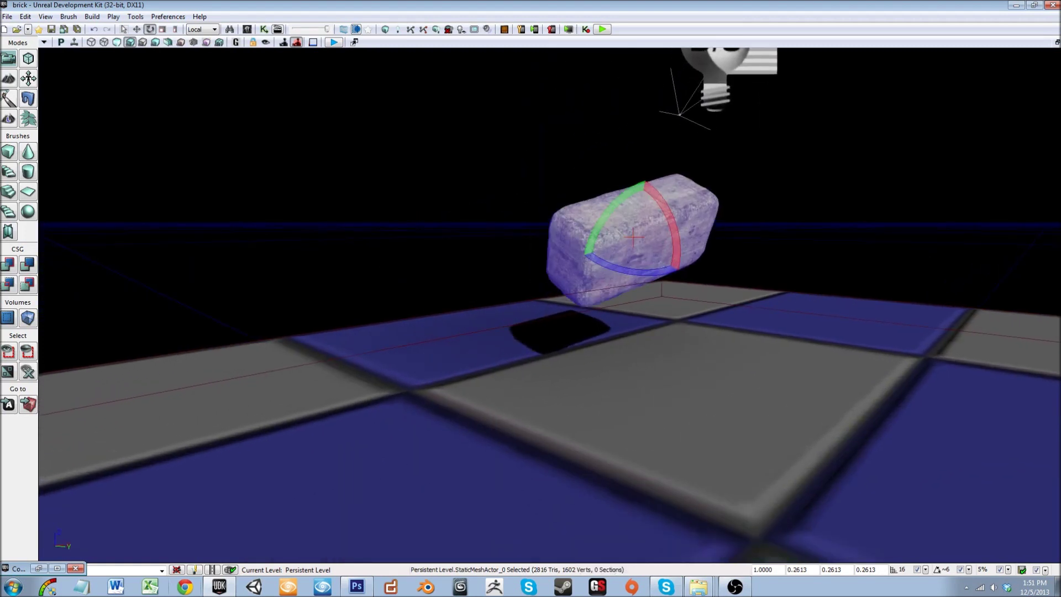
Step: Rebuild the lighting for the tilted brick at Preview quality with Lightmass on, then deselect the brick and inspect it
{"action": "left_click", "coordinate": [195, 570]}
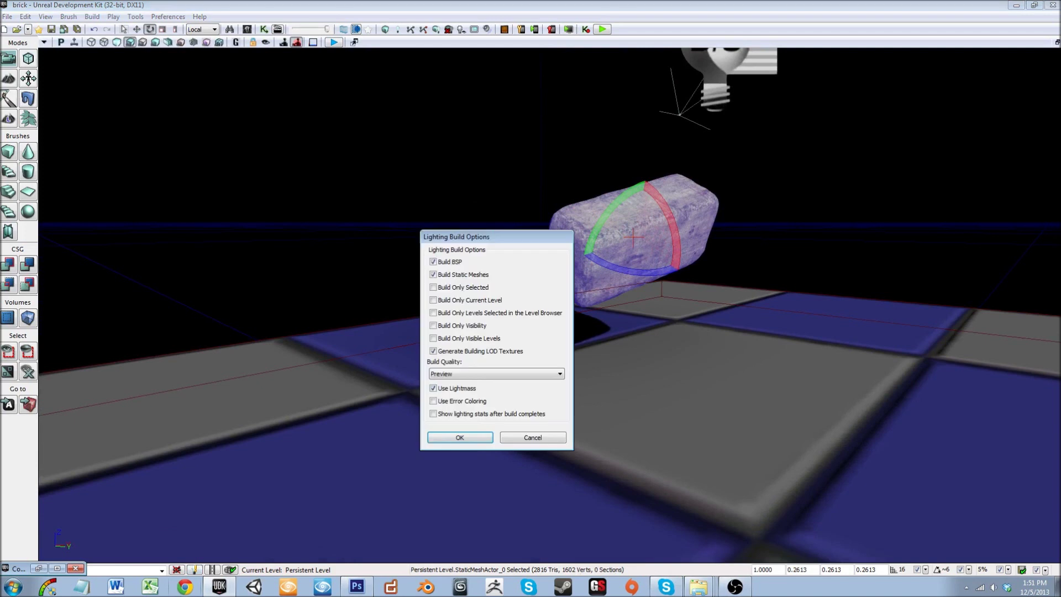
{"action": "left_click", "coordinate": [459, 437]}
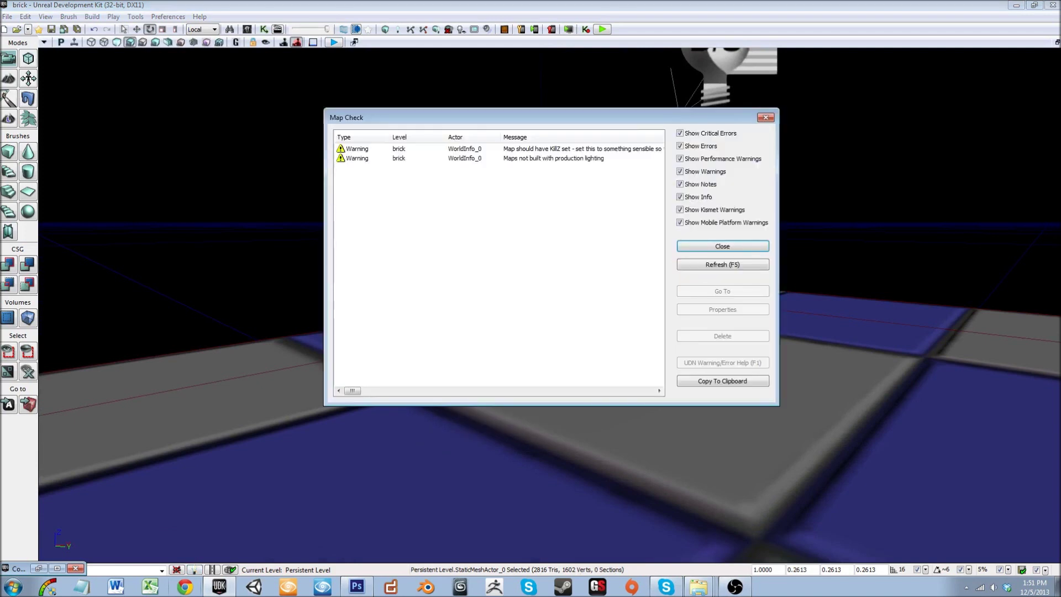
{"action": "left_click", "coordinate": [722, 246]}
{"action": "right_click_drag", "start_coordinate": [723, 247], "coordinate": [774, 223]}
{"action": "left_click", "coordinate": [774, 223]}
{"action": "left_click_drag", "start_coordinate": [773, 223], "coordinate": [743, 278]}
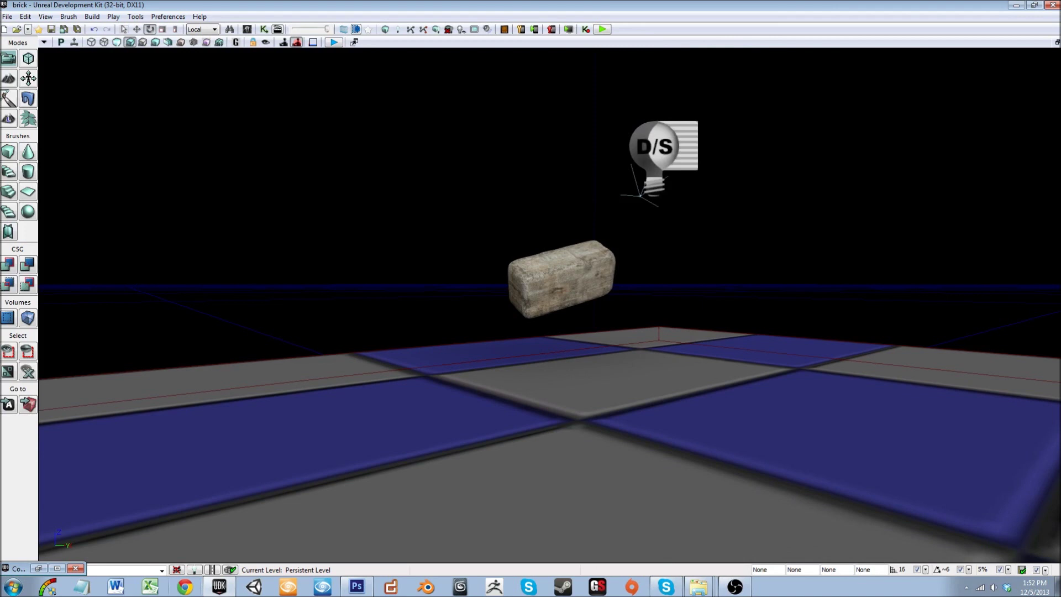
{"action": "left_click_drag", "start_coordinate": [549, 306], "coordinate": [563, 273]}
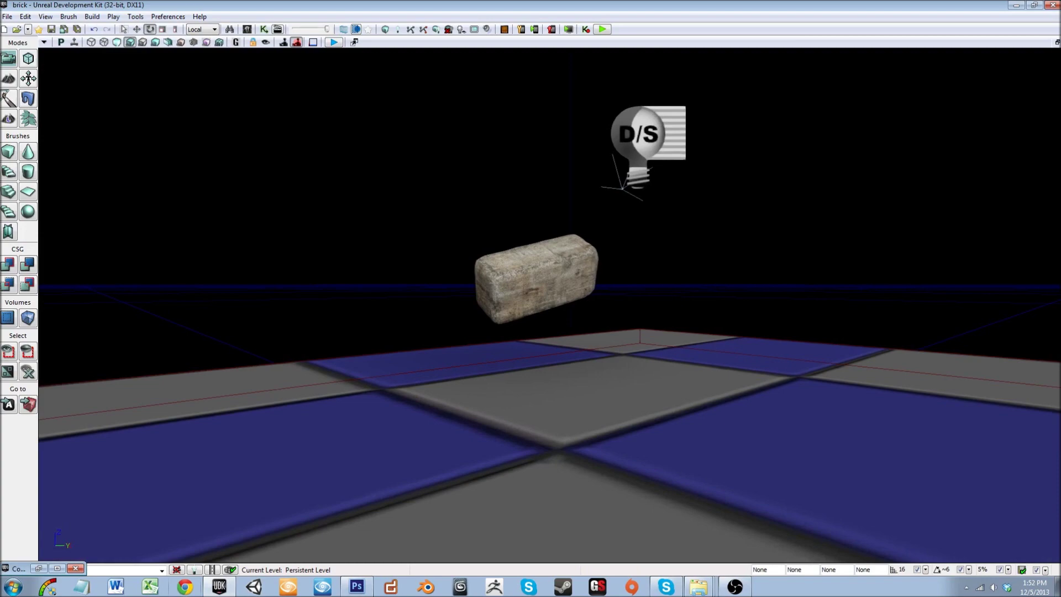